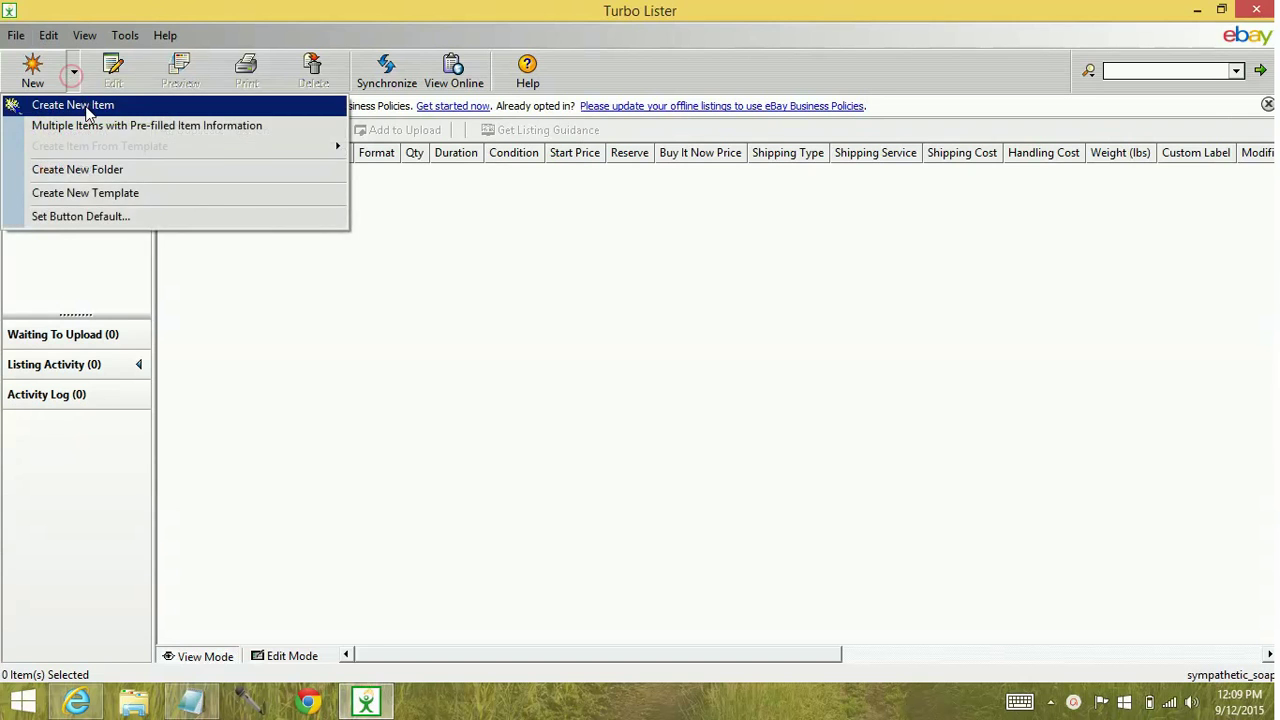
# Create a new item and enter 30120 as its category number.
pyautogui.click(86, 108)
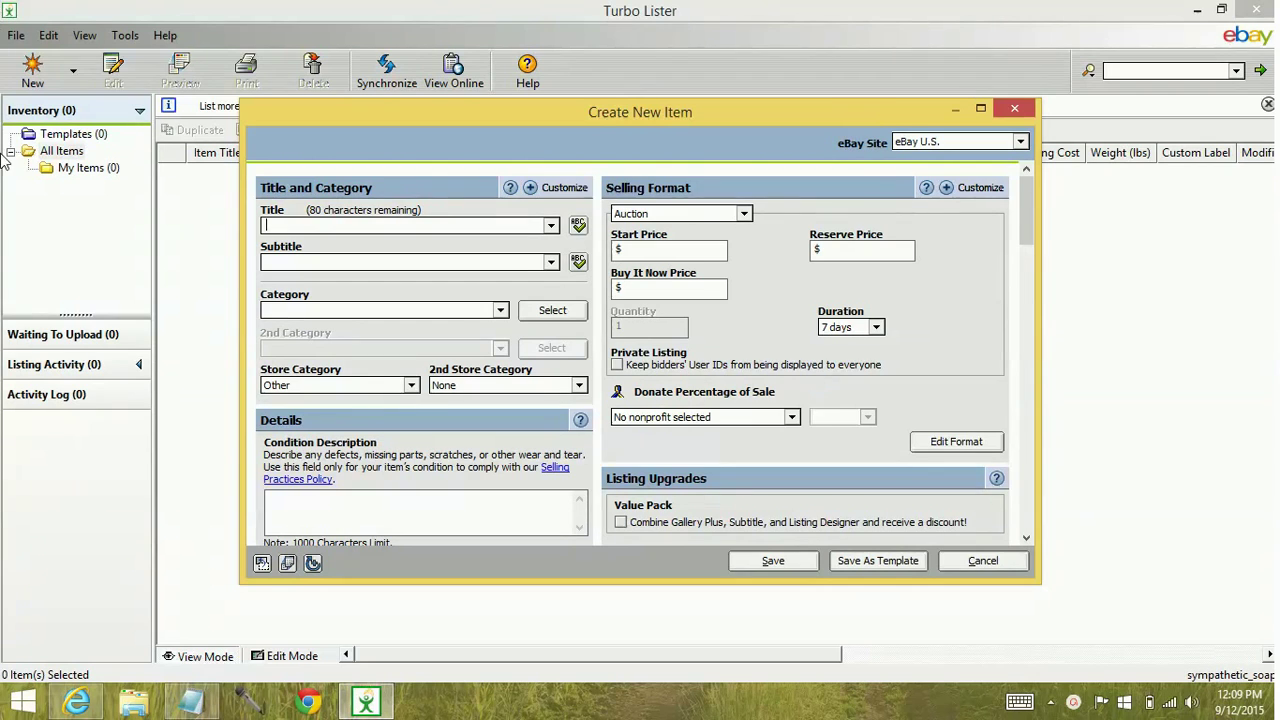
pyautogui.click(468, 308)
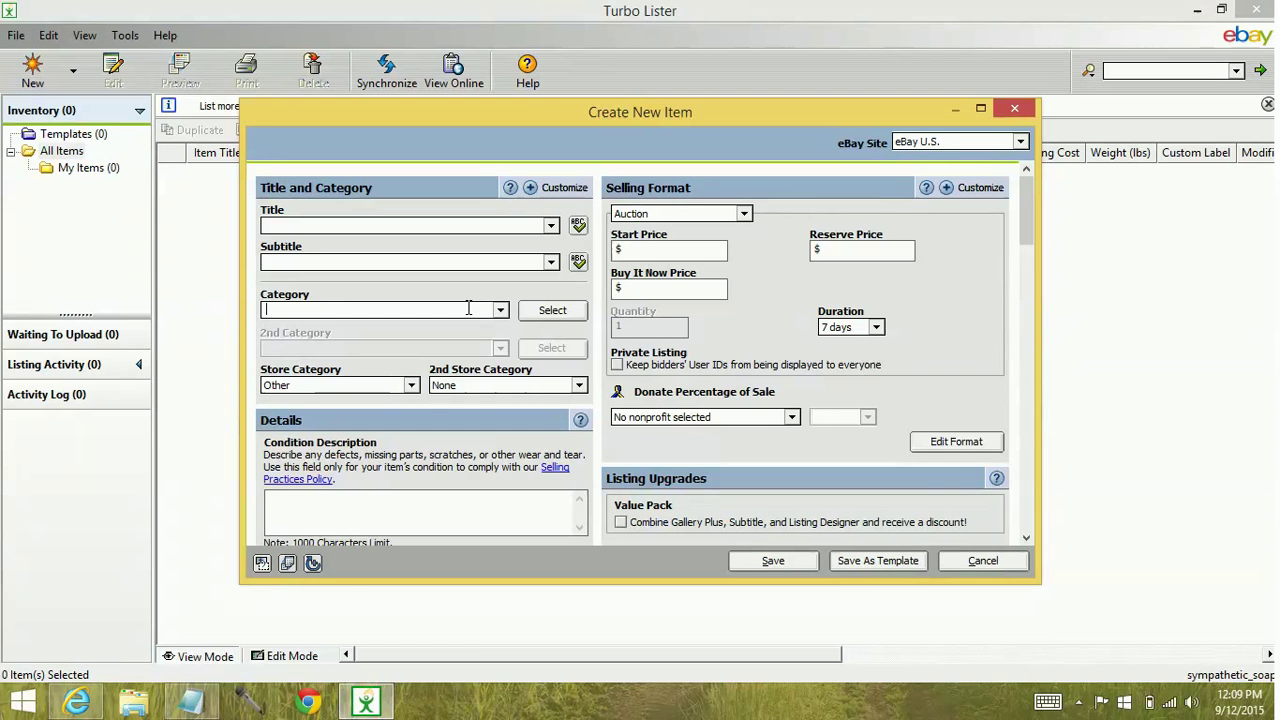
pyautogui.write('30120')
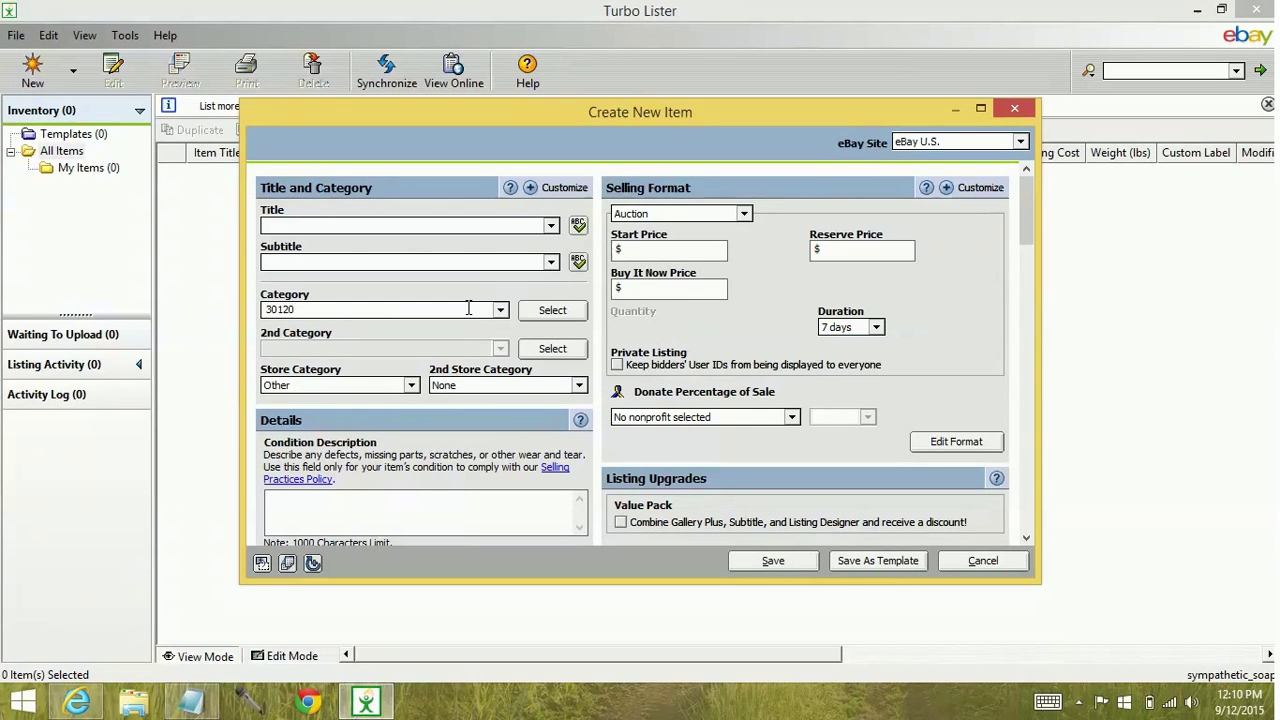
pyautogui.press('Tab')
pyautogui.scroll(-1, 468, 308)
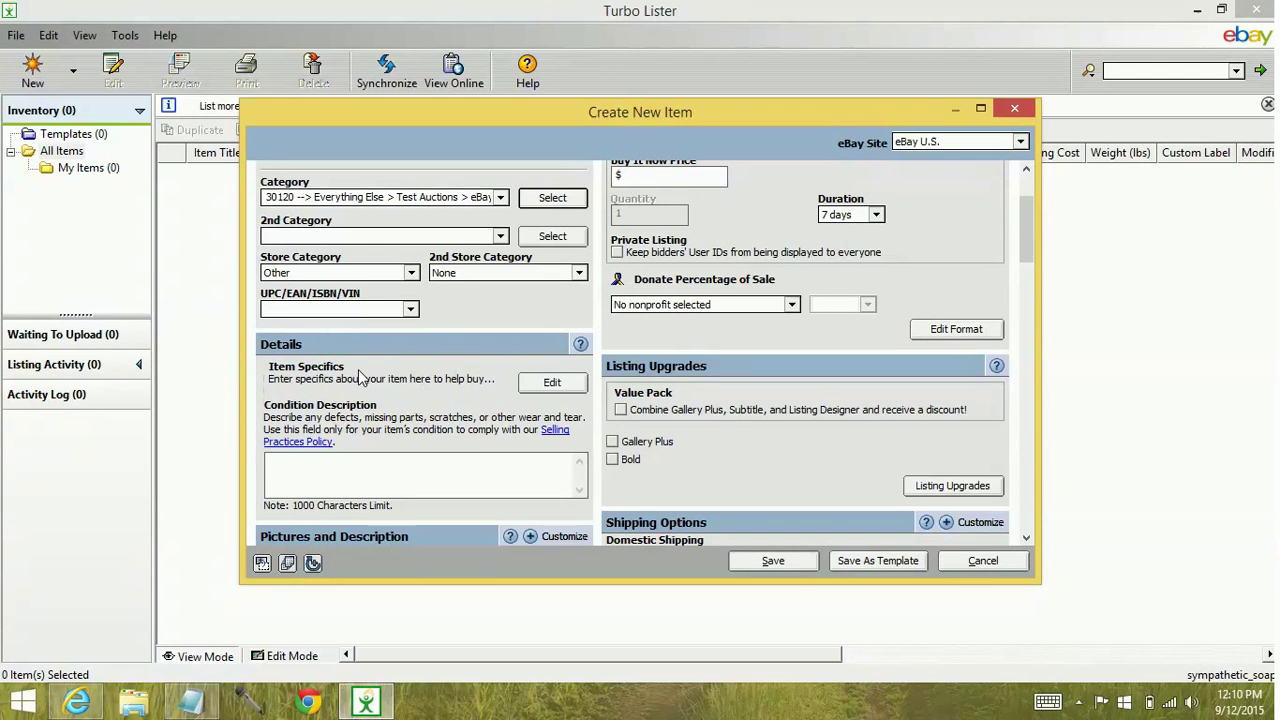
# Change the item's category to Clothing, Shoes & Accessories > Men's Shoes > Athletic.
pyautogui.click(538, 200)
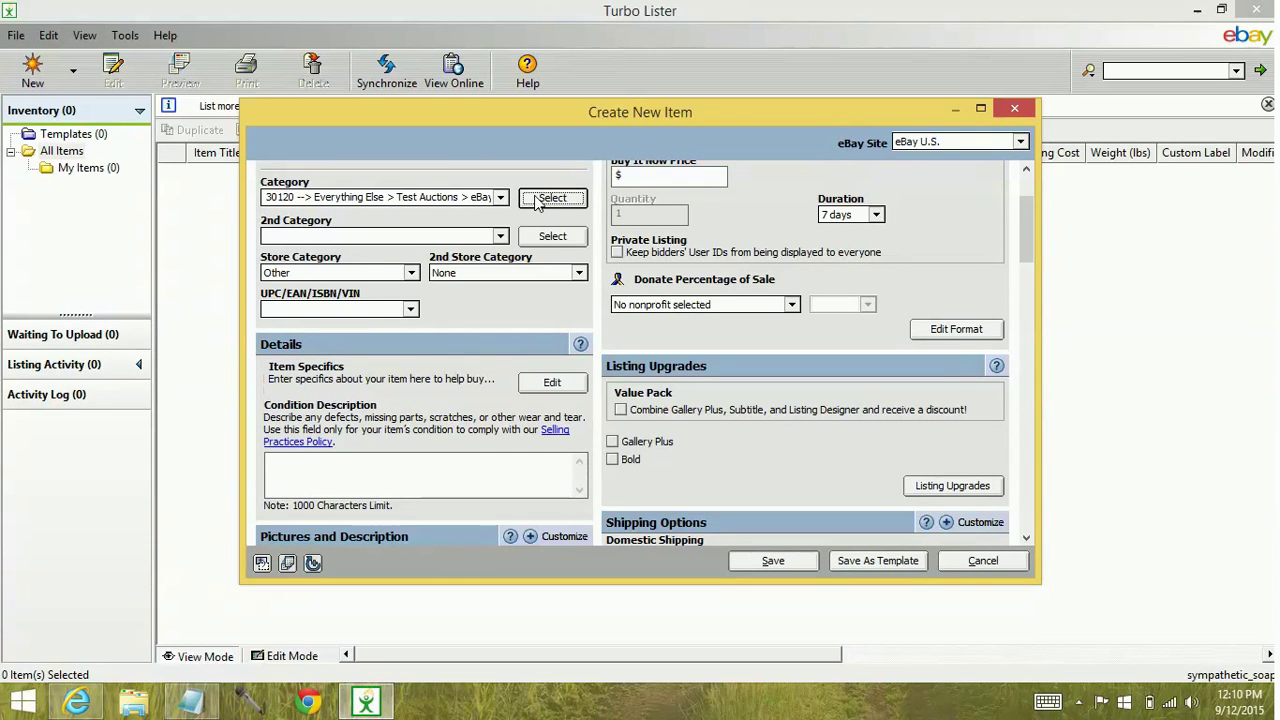
pyautogui.click(538, 200)
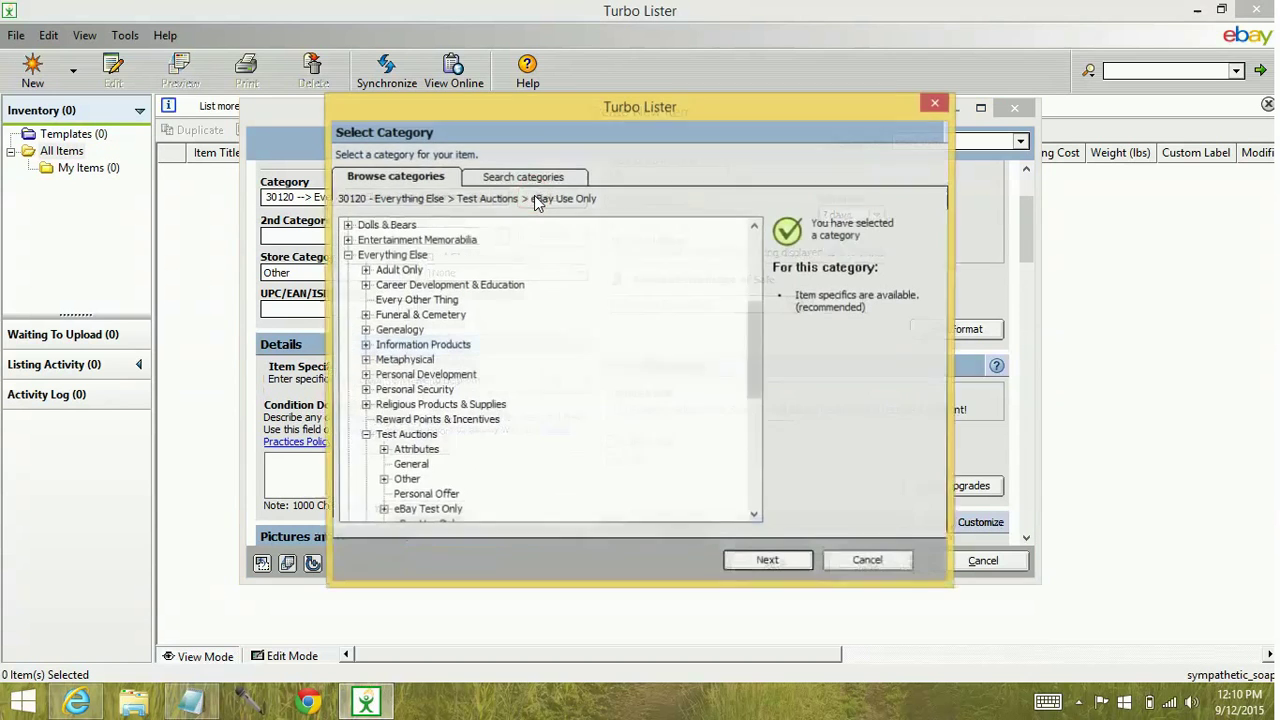
pyautogui.click(348, 256)
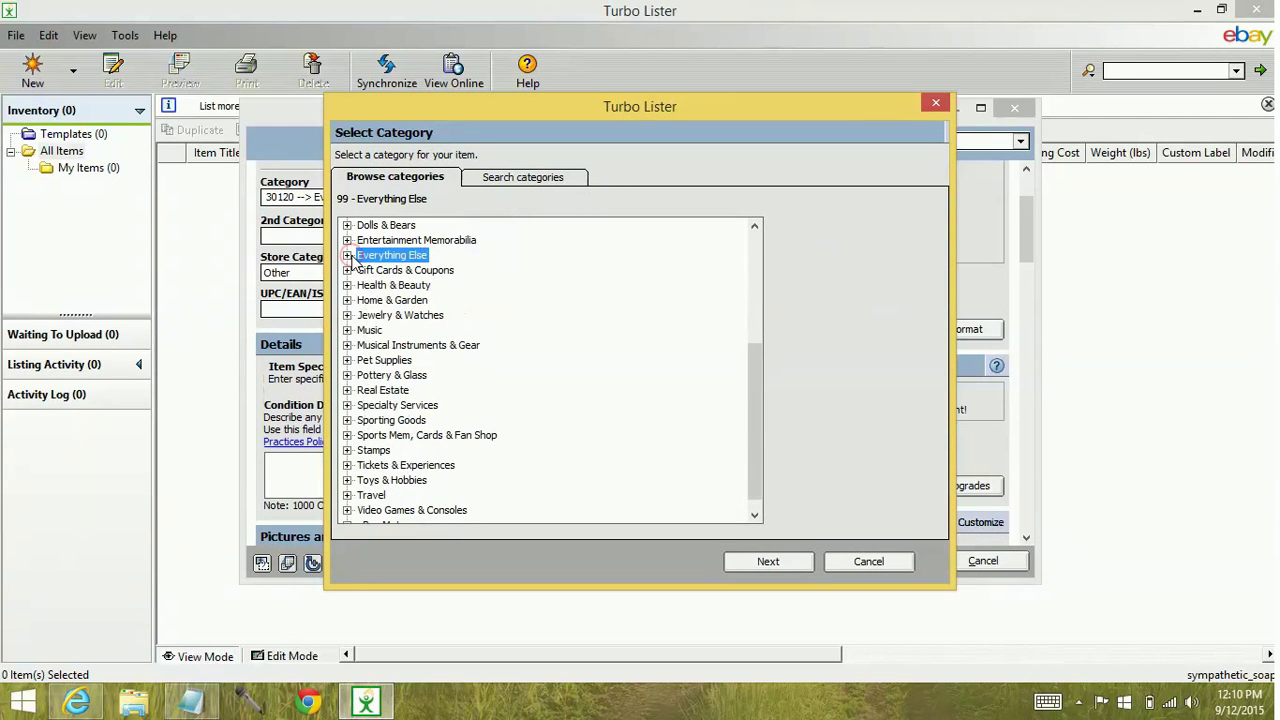
pyautogui.scroll(2, 352, 259)
pyautogui.scroll(2, 352, 258)
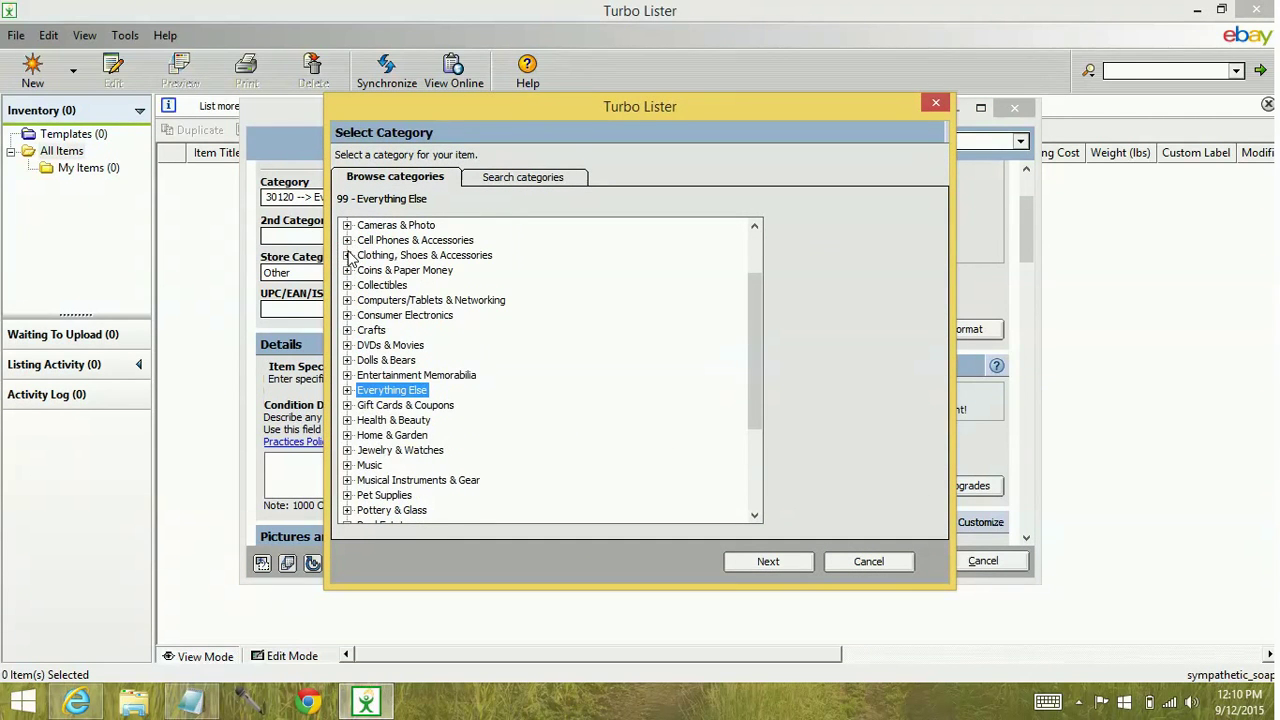
pyautogui.click(347, 255)
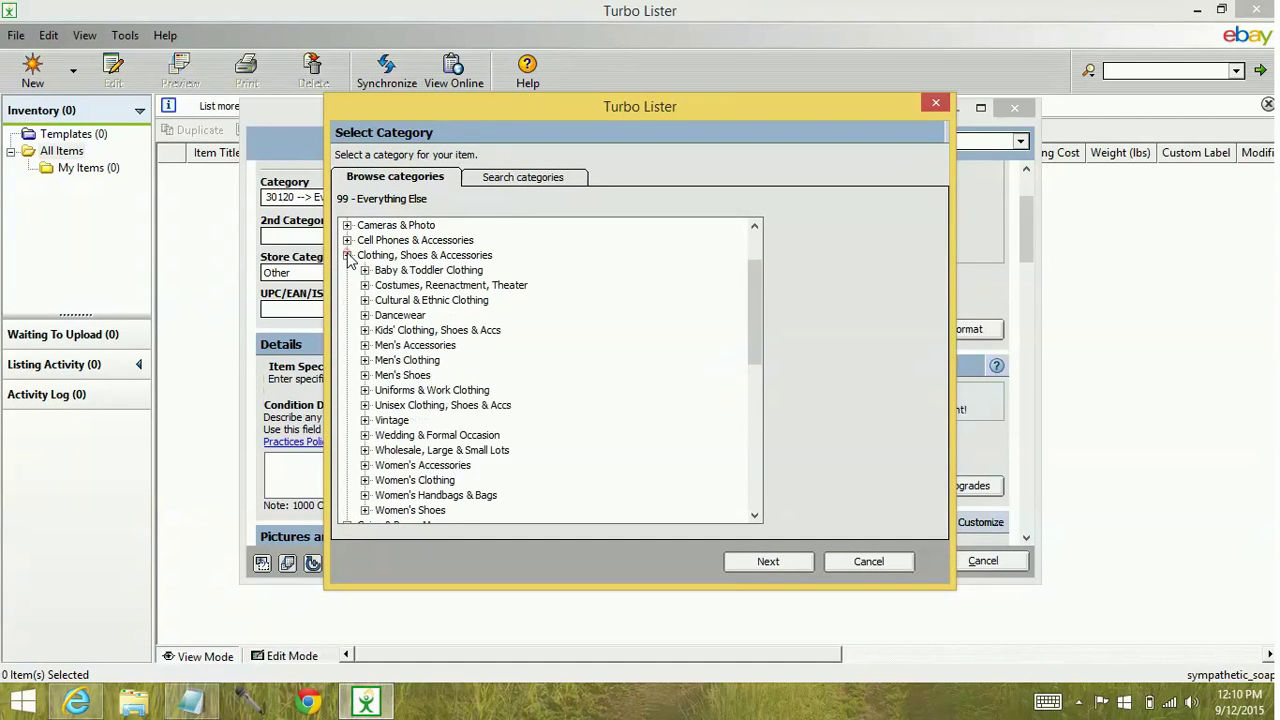
pyautogui.click(365, 375)
pyautogui.click(409, 391)
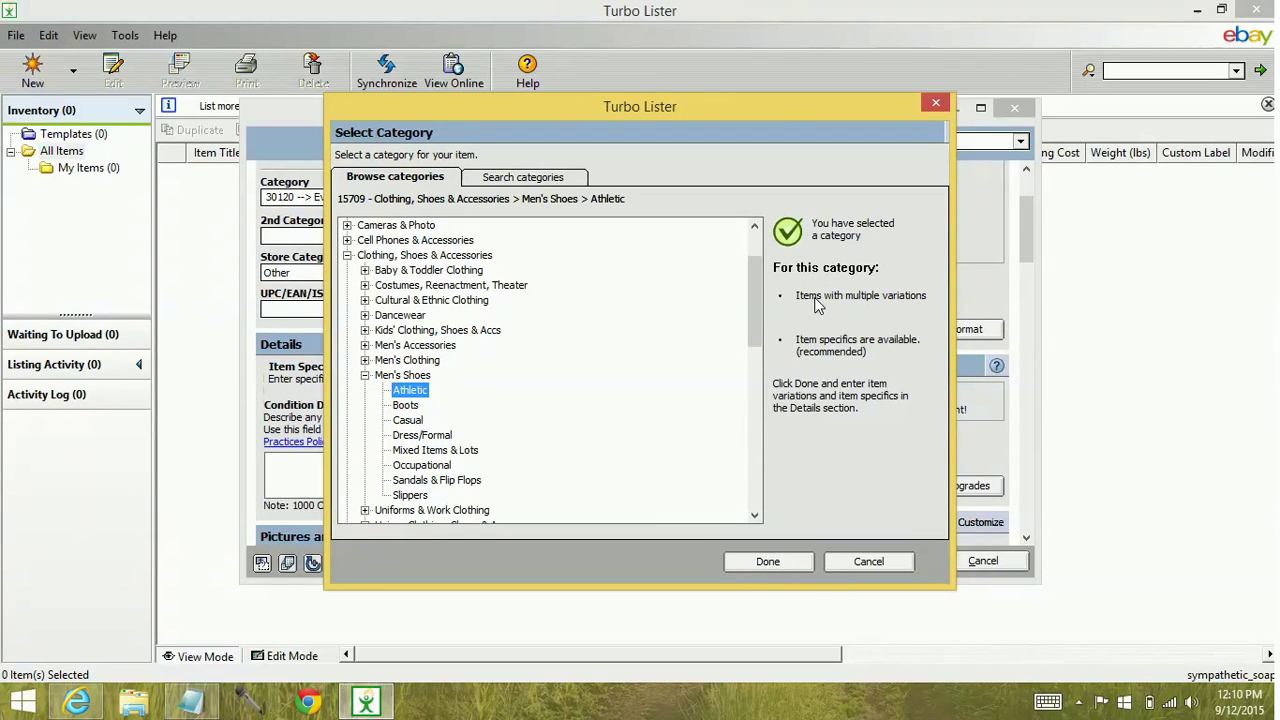
pyautogui.click(805, 562)
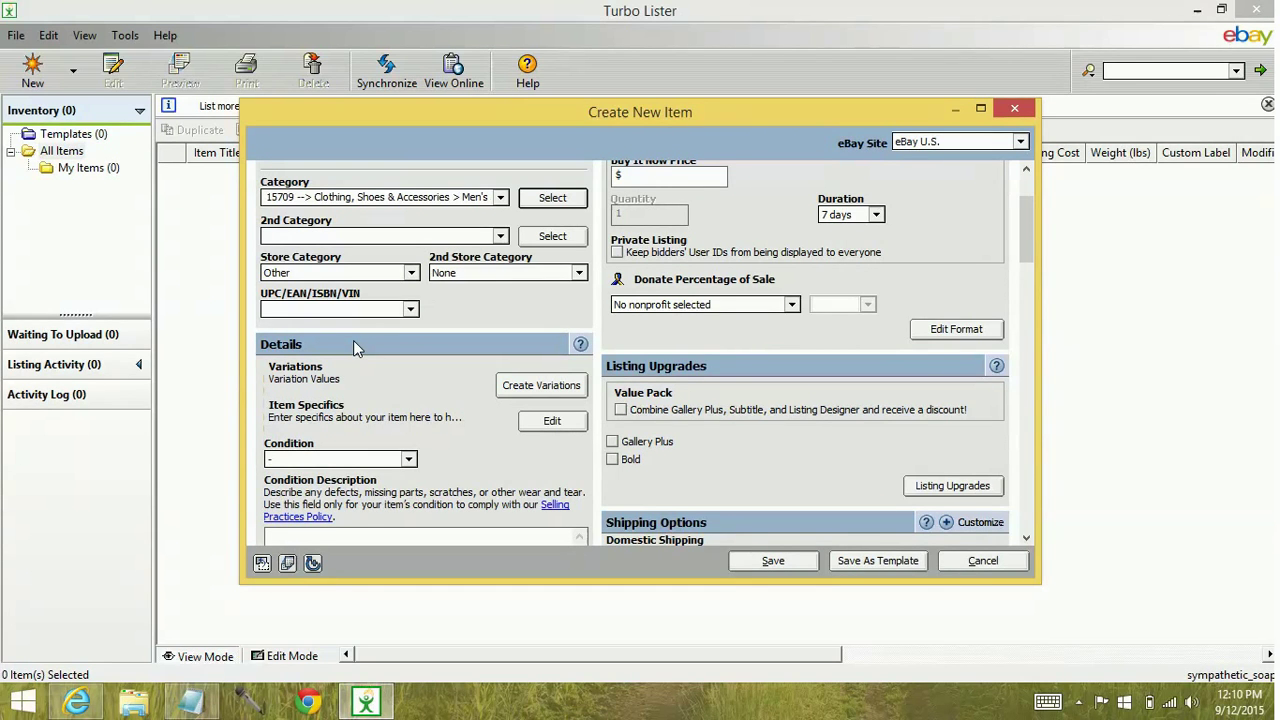
# Start creating variations and define US Shoe Size (Men's) as the variation detail with values 5, 5.5, 6 and 7.
pyautogui.click(541, 388)
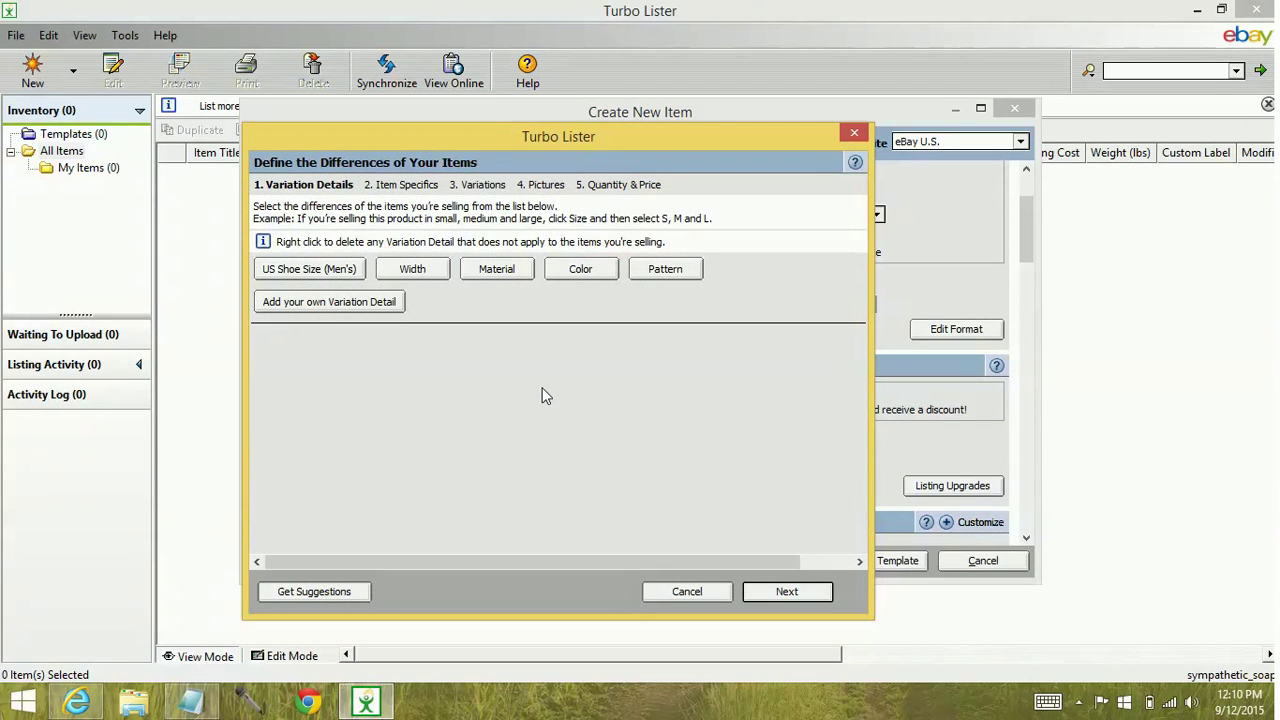
pyautogui.click(340, 276)
pyautogui.click(350, 278)
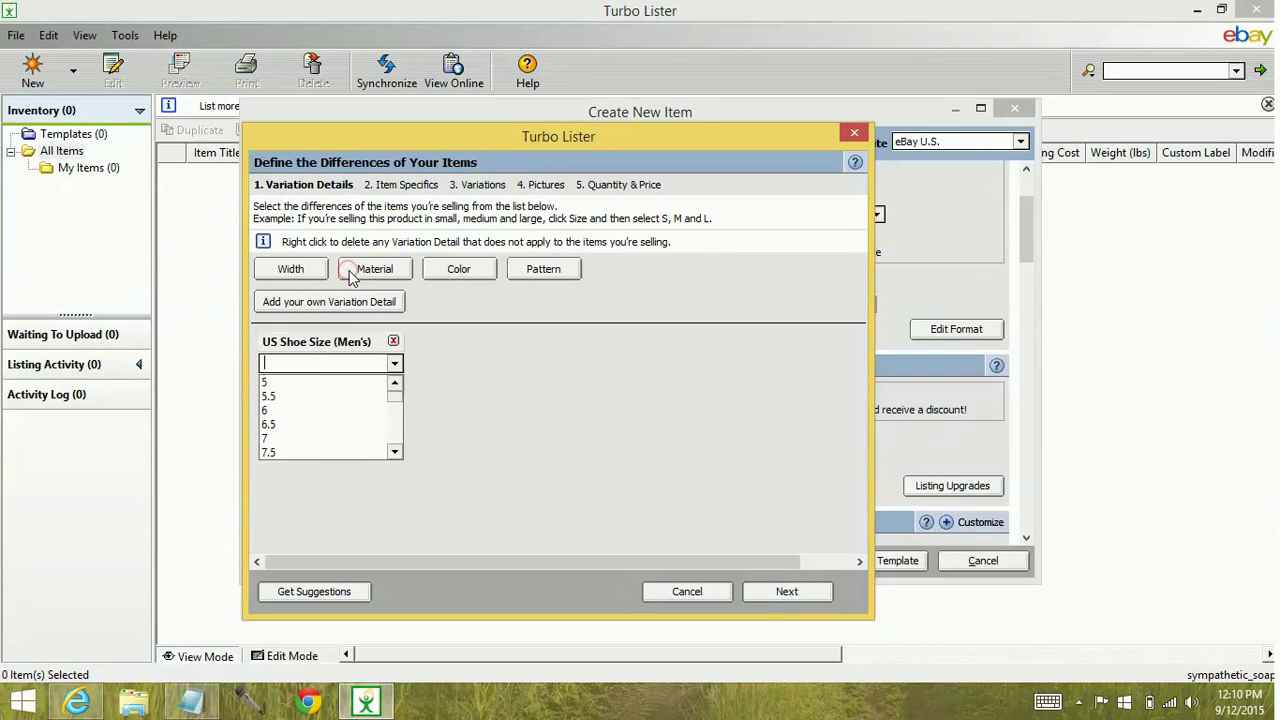
pyautogui.click(345, 377)
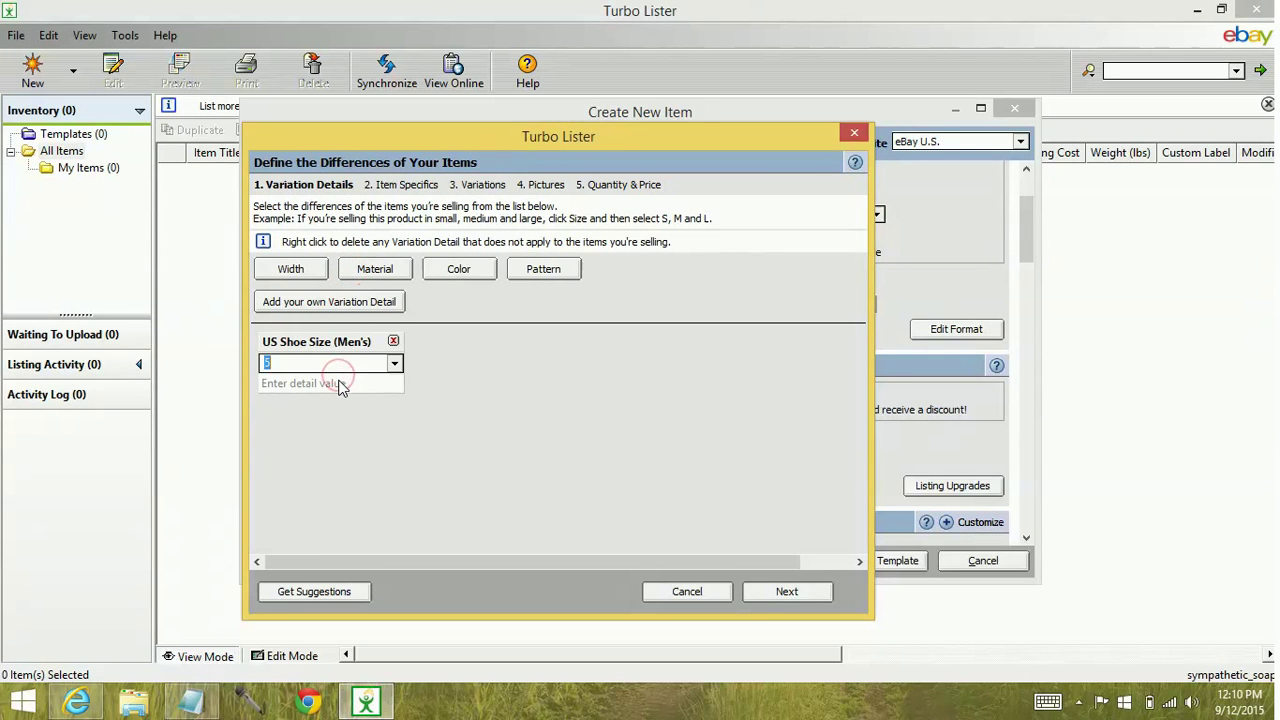
pyautogui.click(338, 383)
pyautogui.click(323, 427)
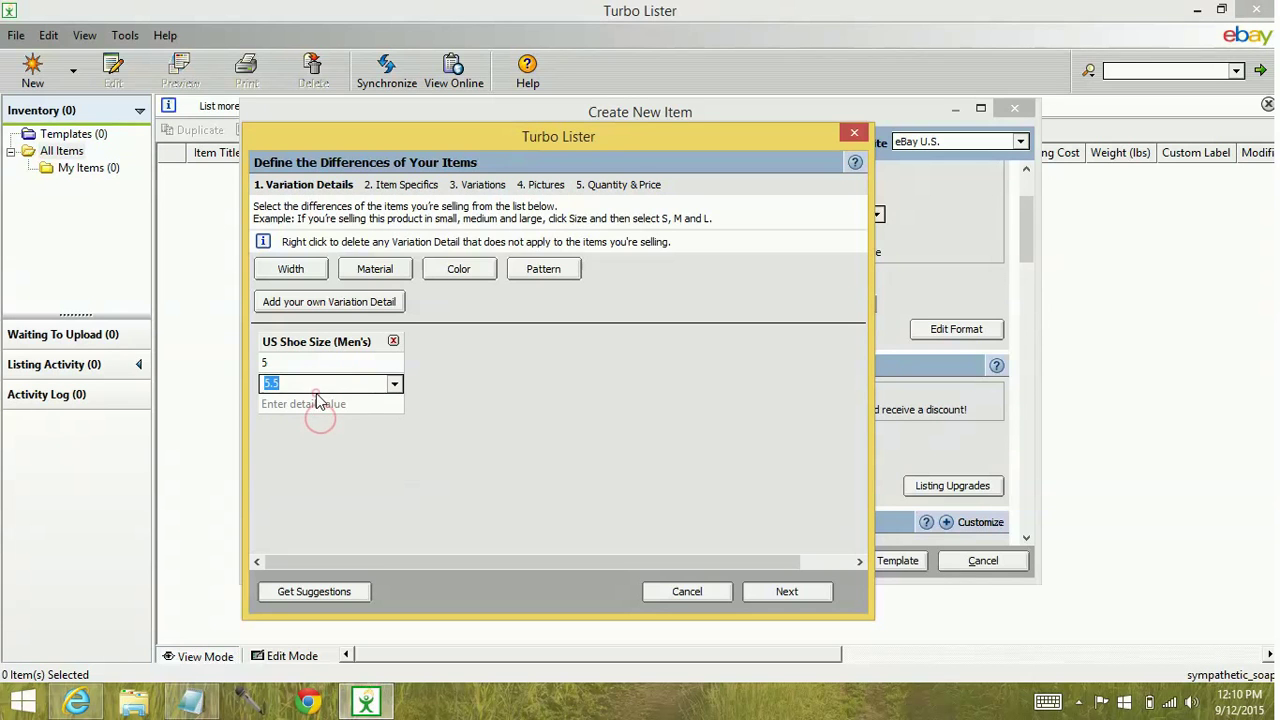
pyautogui.click(320, 404)
pyautogui.click(320, 457)
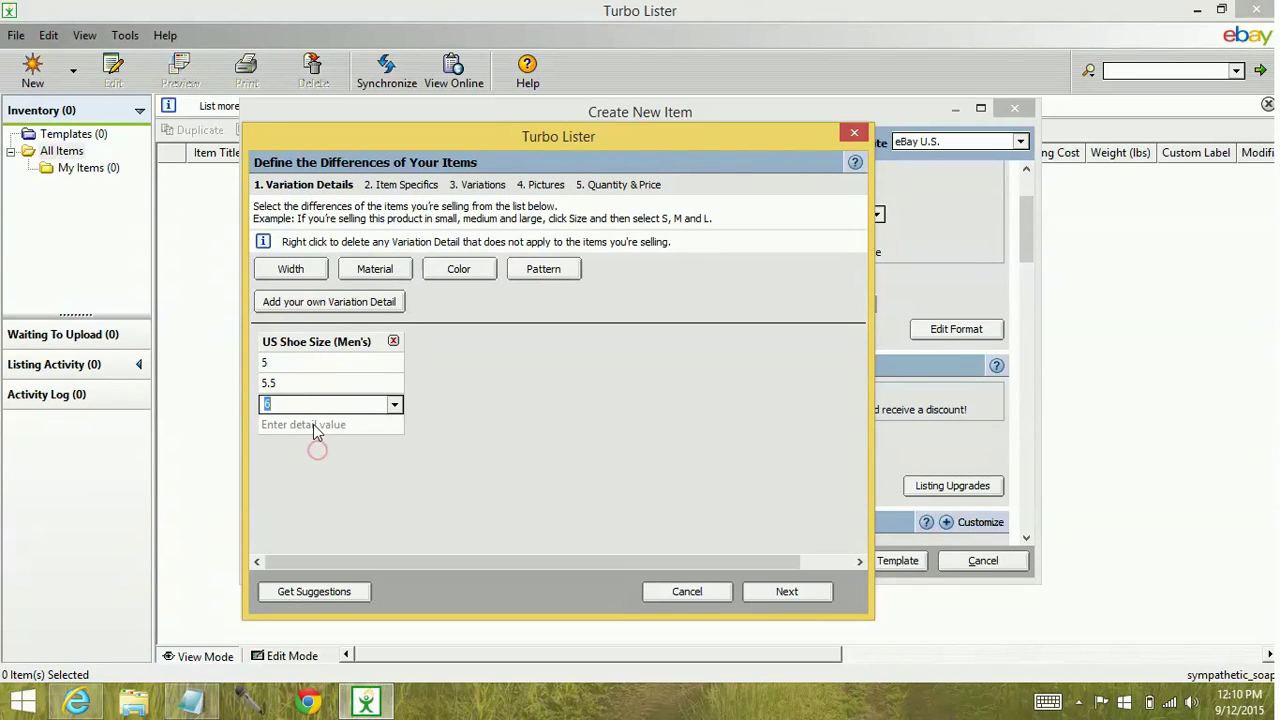
pyautogui.click(313, 424)
pyautogui.click(308, 498)
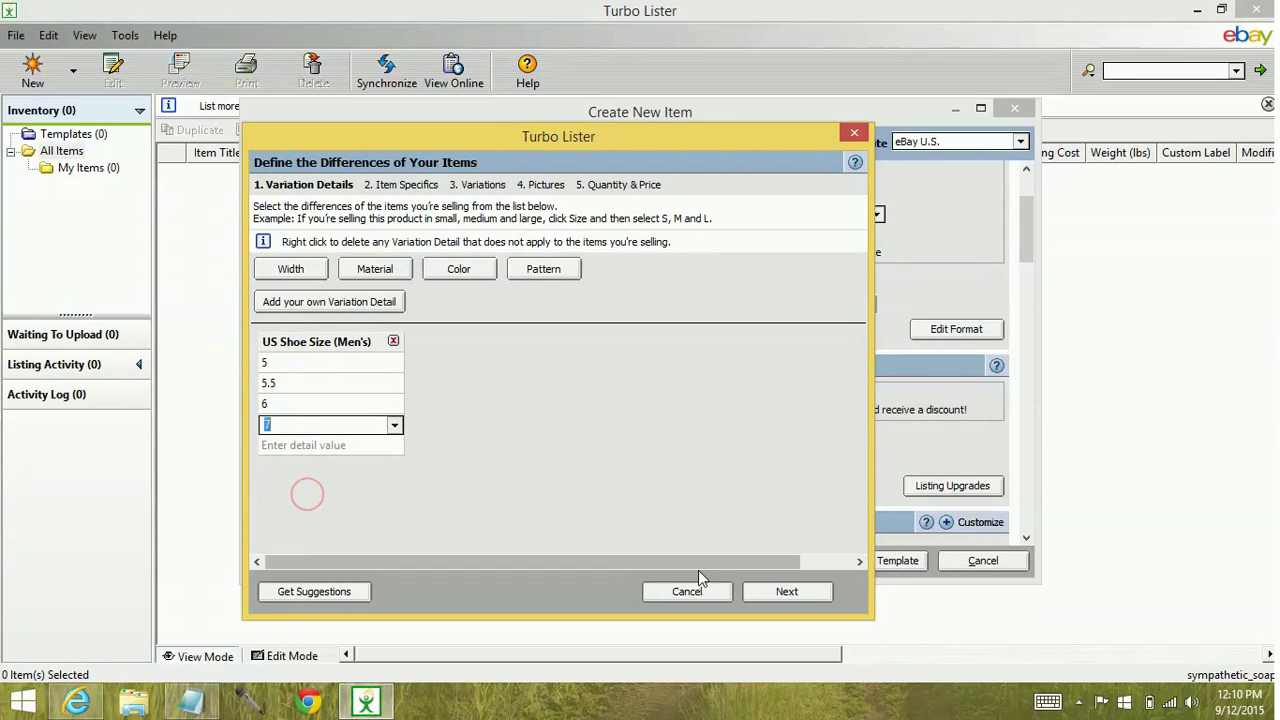
pyautogui.click(799, 598)
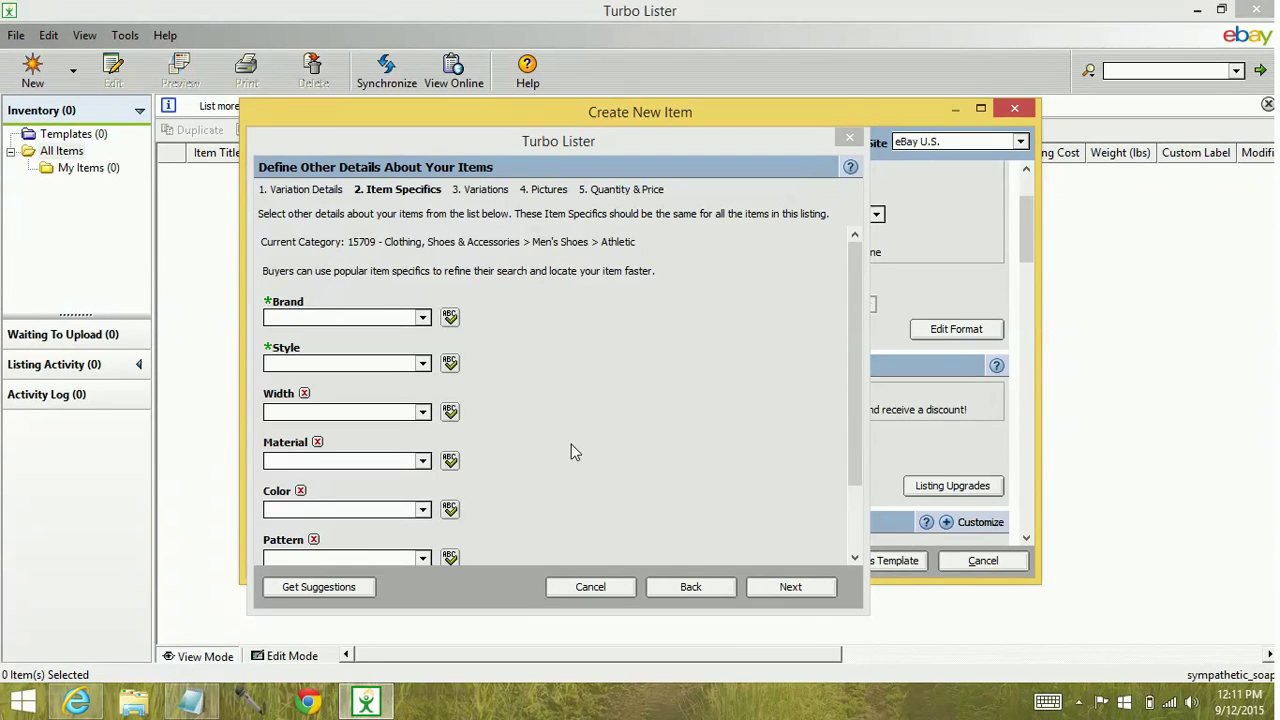
# Fill in the item specifics with brand Nike, style Athletic Sneakers and color White.
pyautogui.write('Nike')
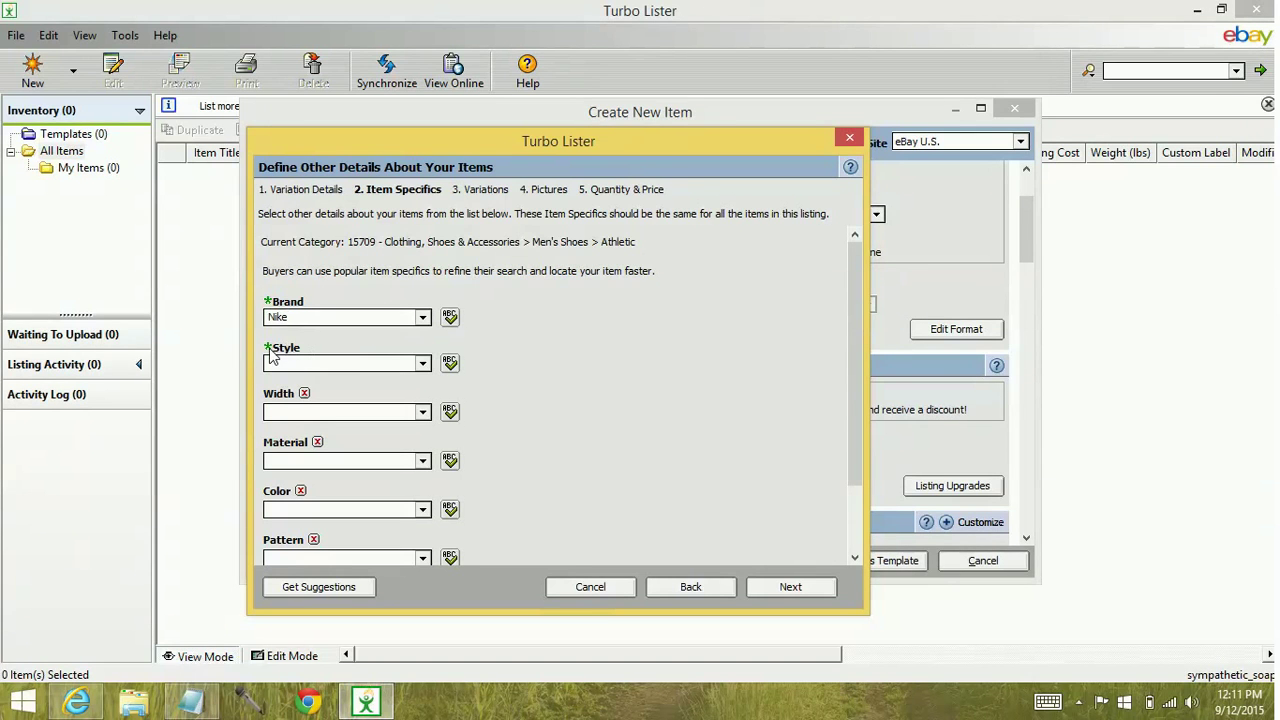
pyautogui.click(422, 366)
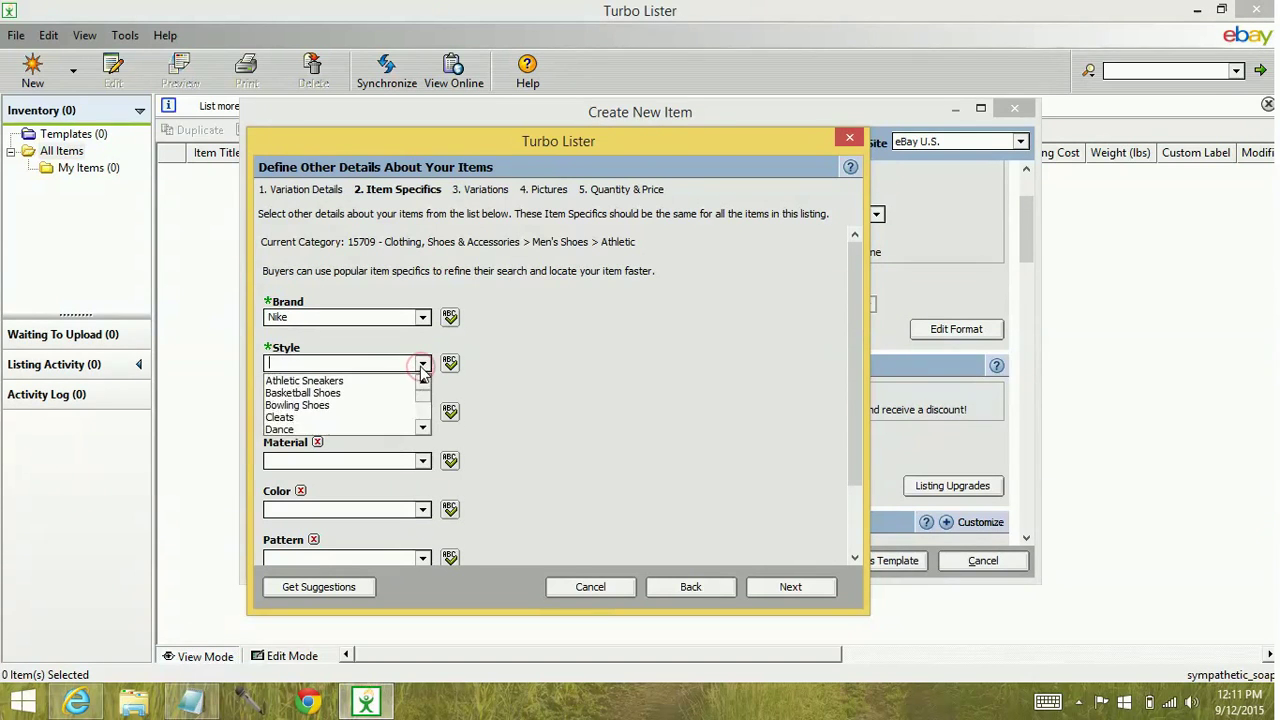
pyautogui.click(412, 389)
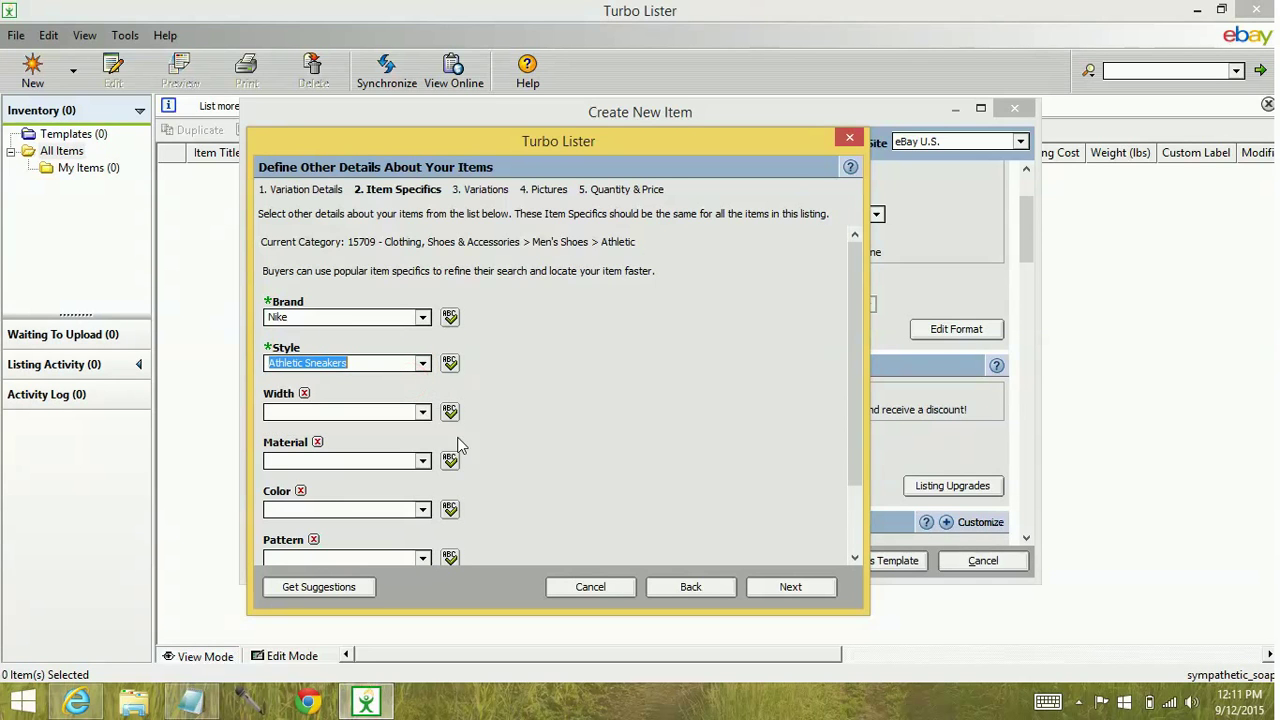
pyautogui.hotkey('shift', 'Tab')
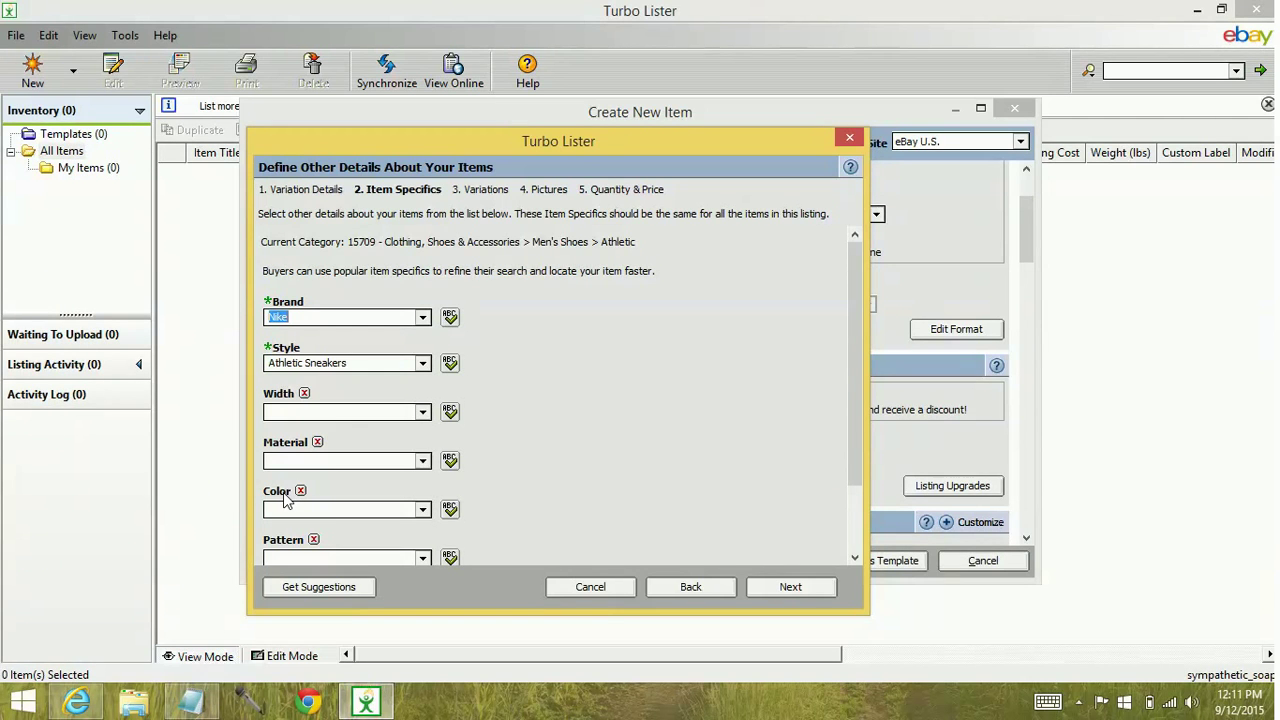
pyautogui.click(356, 510)
pyautogui.write('White')
pyautogui.click(642, 487)
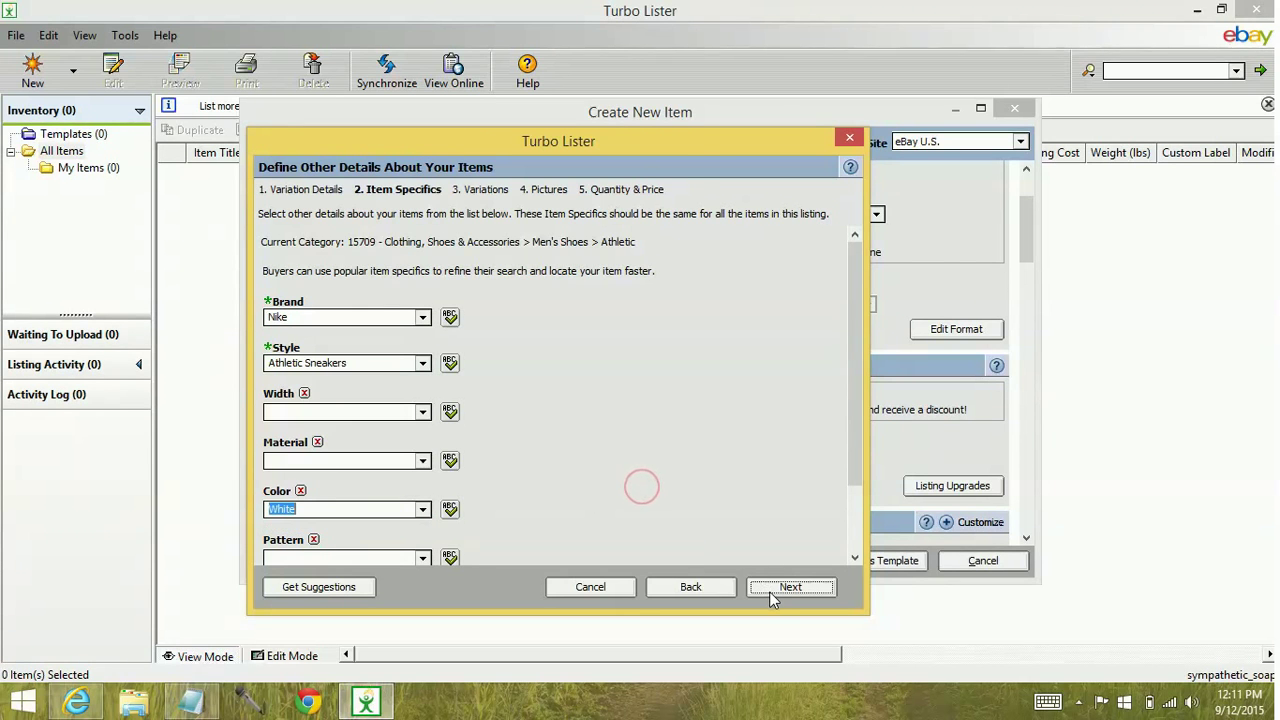
pyautogui.click(772, 590)
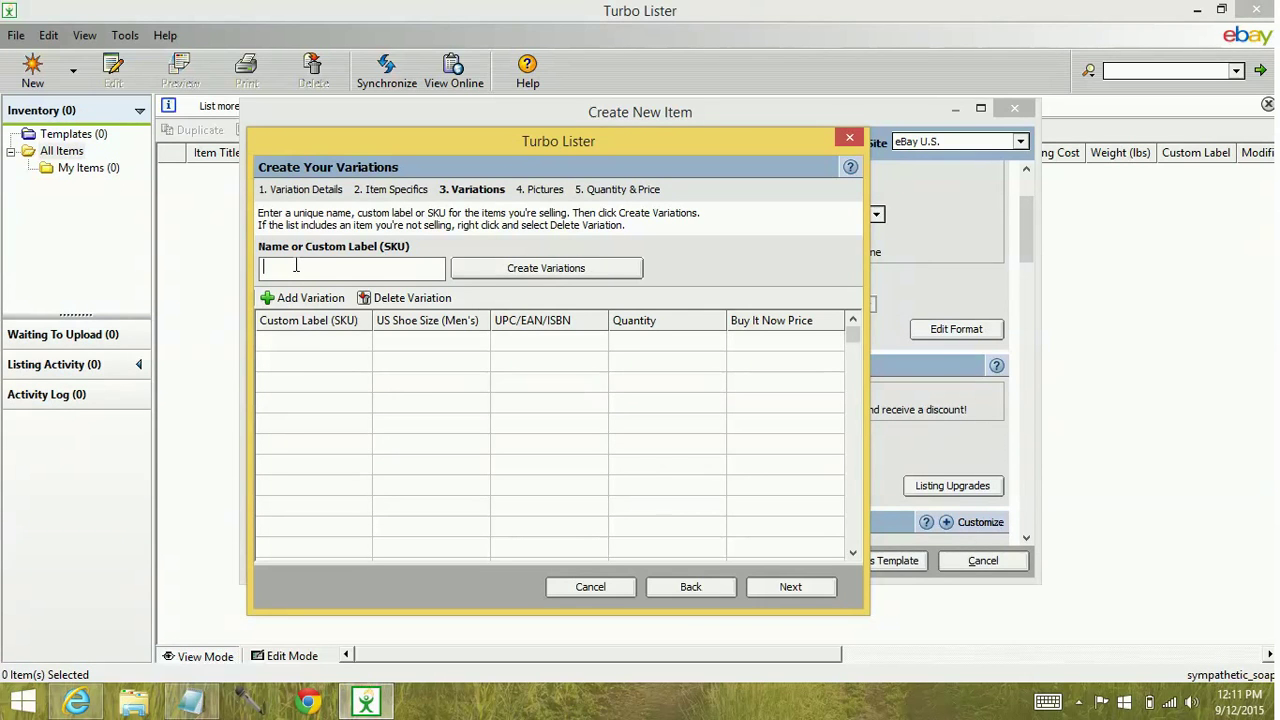
# Name the variation set test and add four variations with custom labels test1, test2, test3 and test4.
pyautogui.write('test')
pyautogui.click(320, 352)
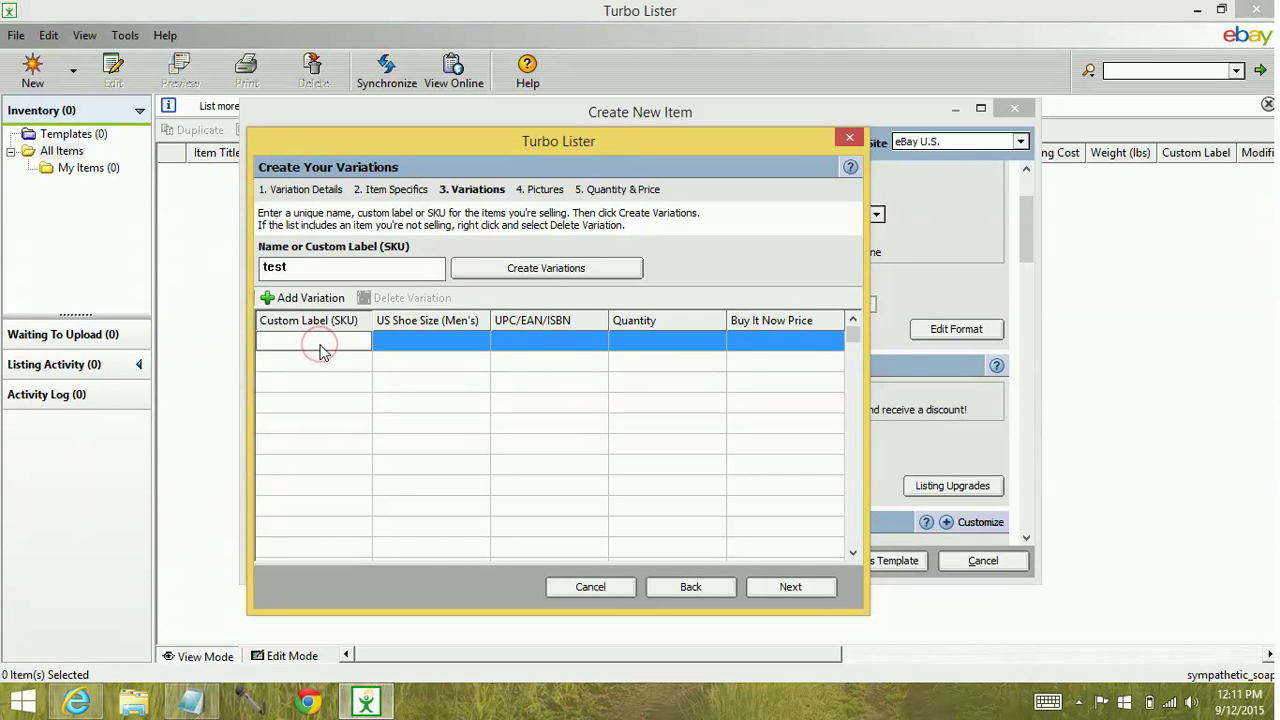
pyautogui.write('test1')
pyautogui.click(330, 365)
pyautogui.write('test2')
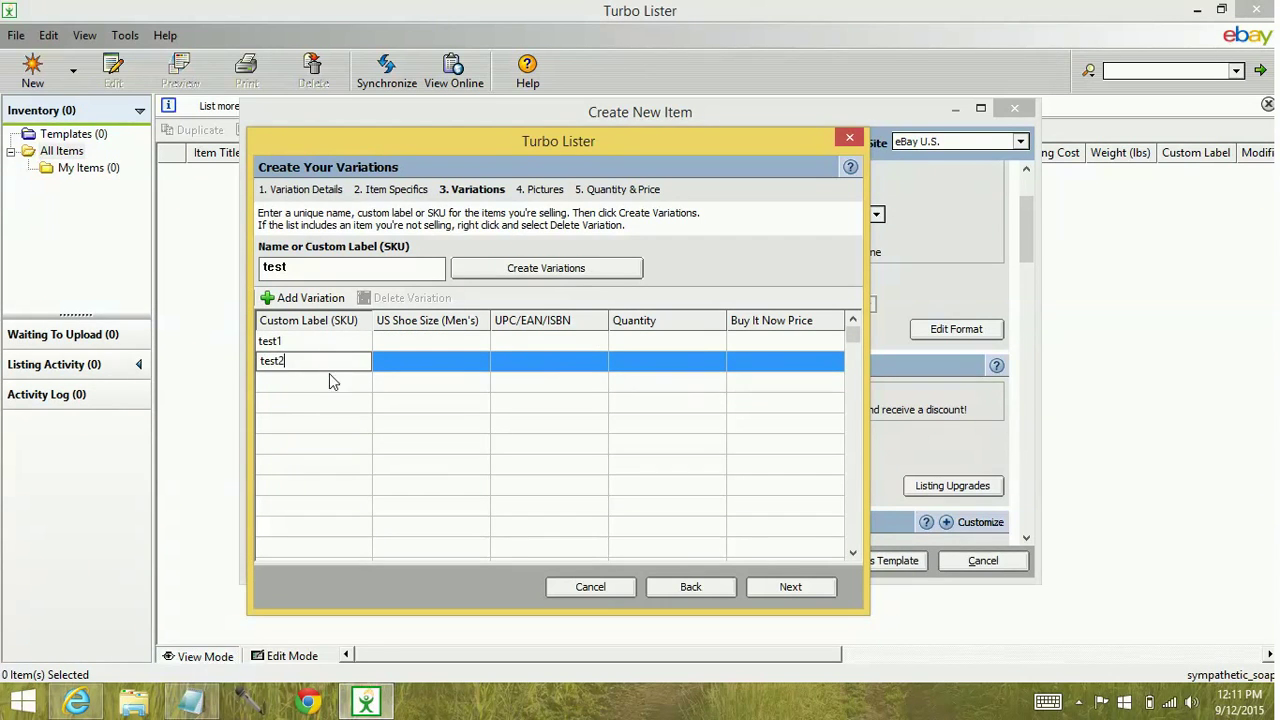
pyautogui.click(333, 381)
pyautogui.write('test3')
pyautogui.click(335, 405)
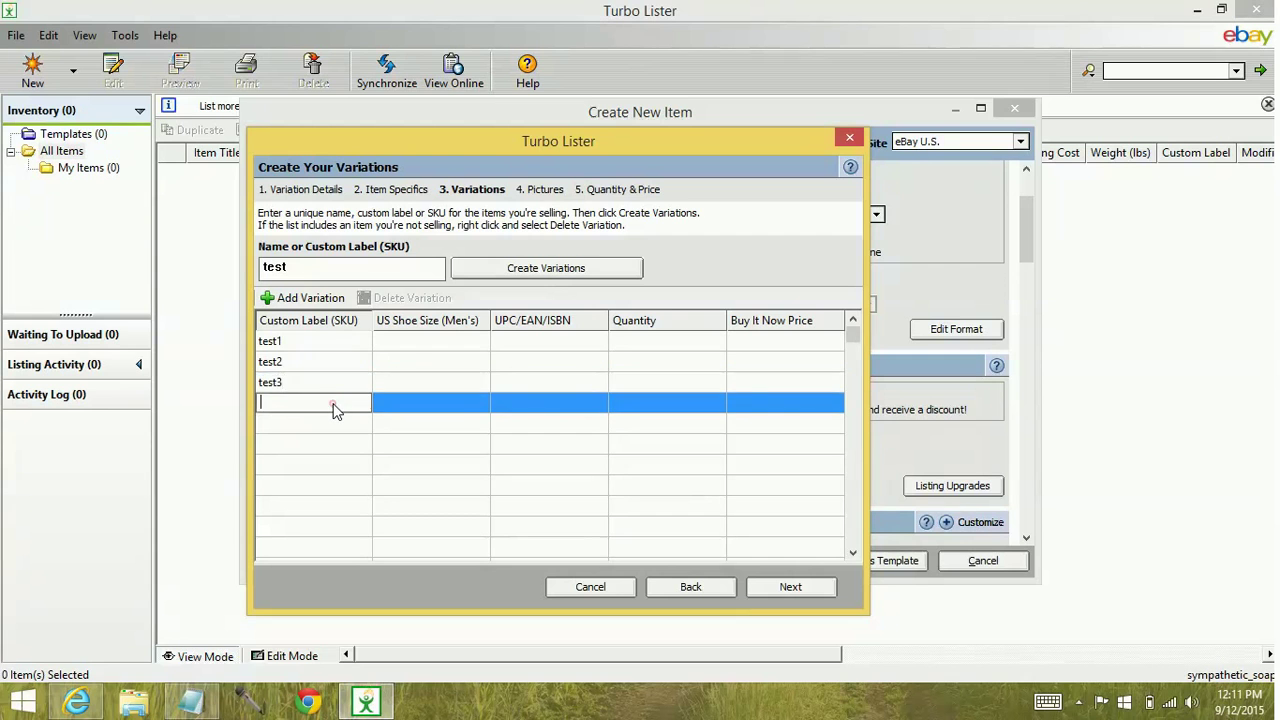
pyautogui.write('test4')
# Assign US men's shoe sizes 5, 5.5, 6 and 7 to variations test1 through test4 in that order.
pyautogui.click(438, 342)
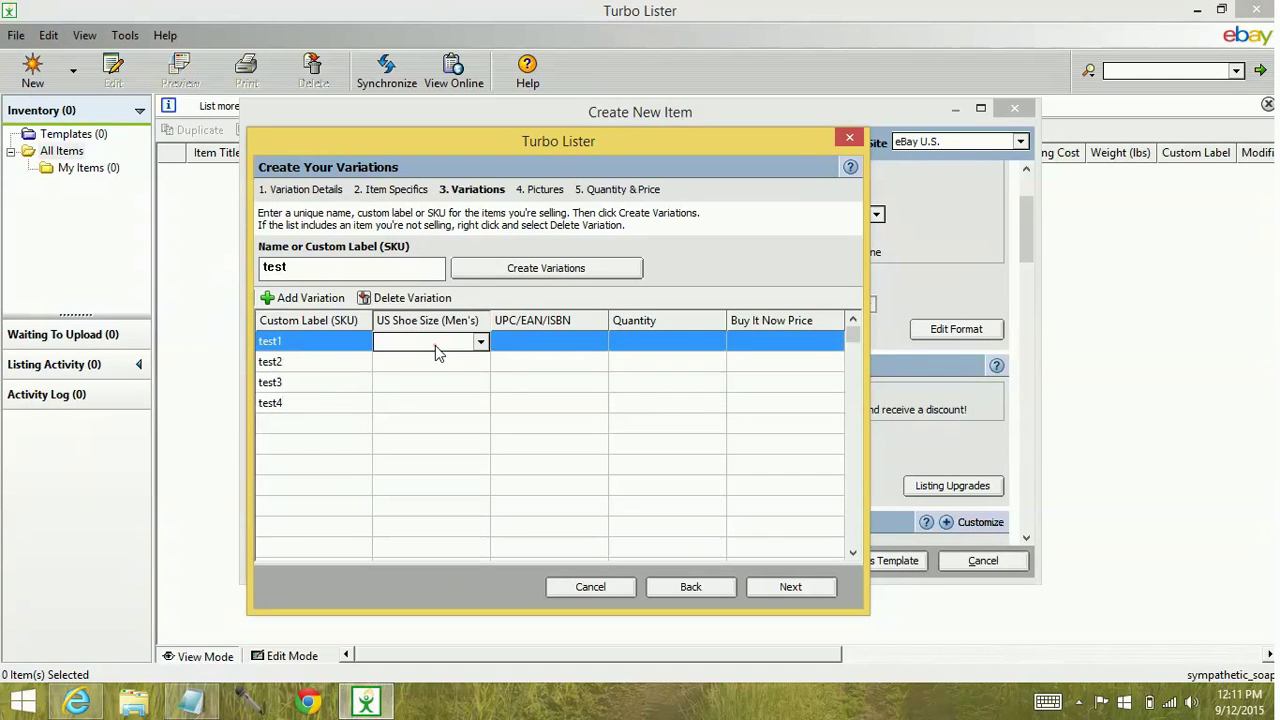
pyautogui.click(436, 342)
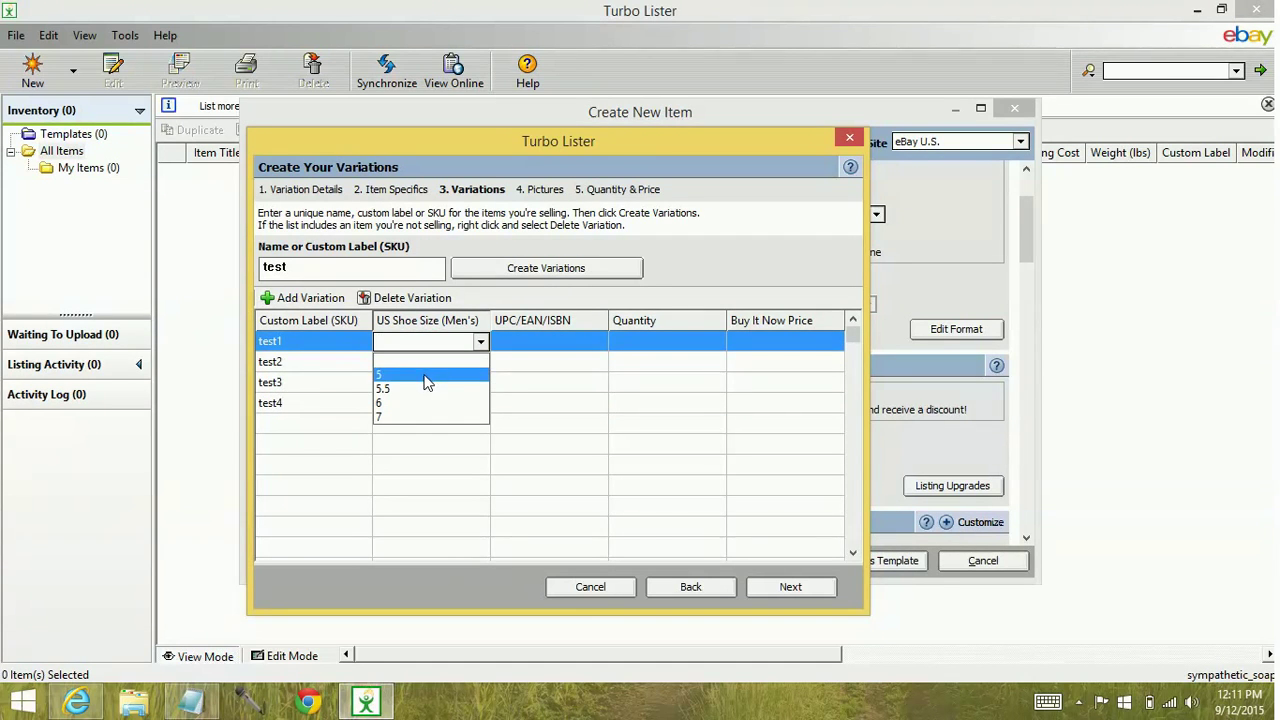
pyautogui.click(425, 374)
pyautogui.click(414, 362)
pyautogui.click(414, 362)
pyautogui.click(413, 418)
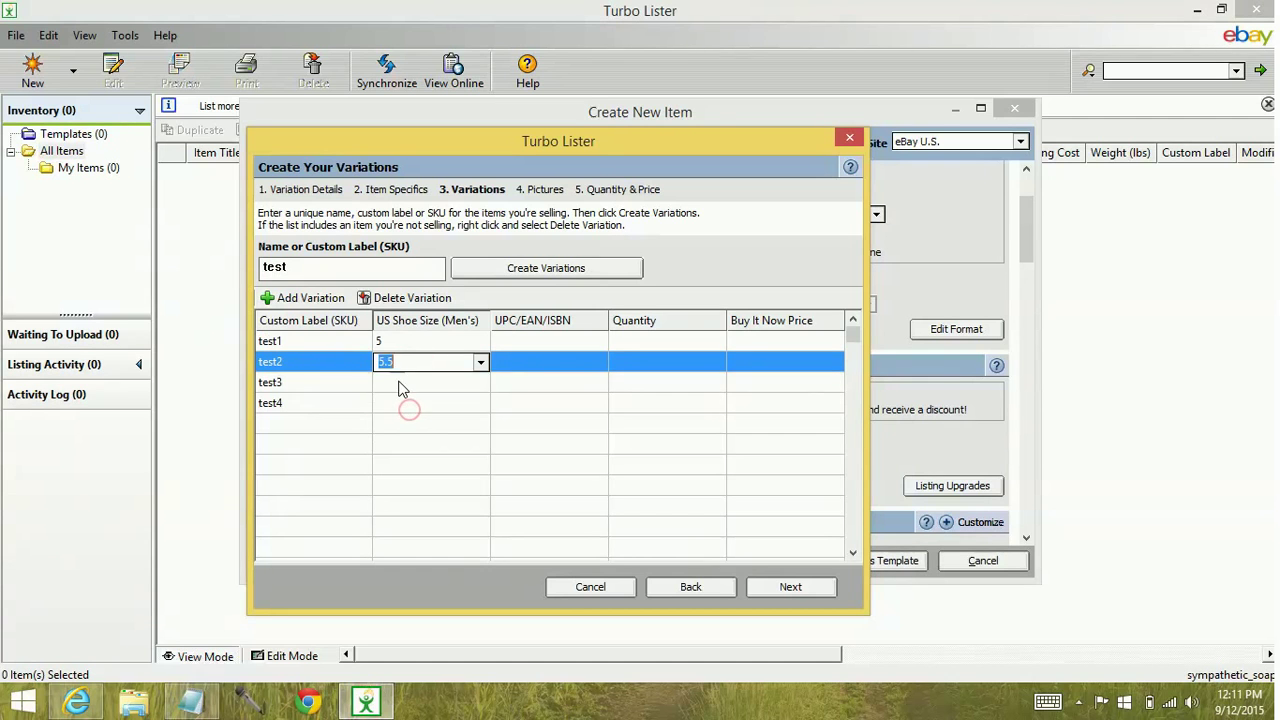
pyautogui.click(400, 382)
pyautogui.click(400, 382)
pyautogui.click(417, 446)
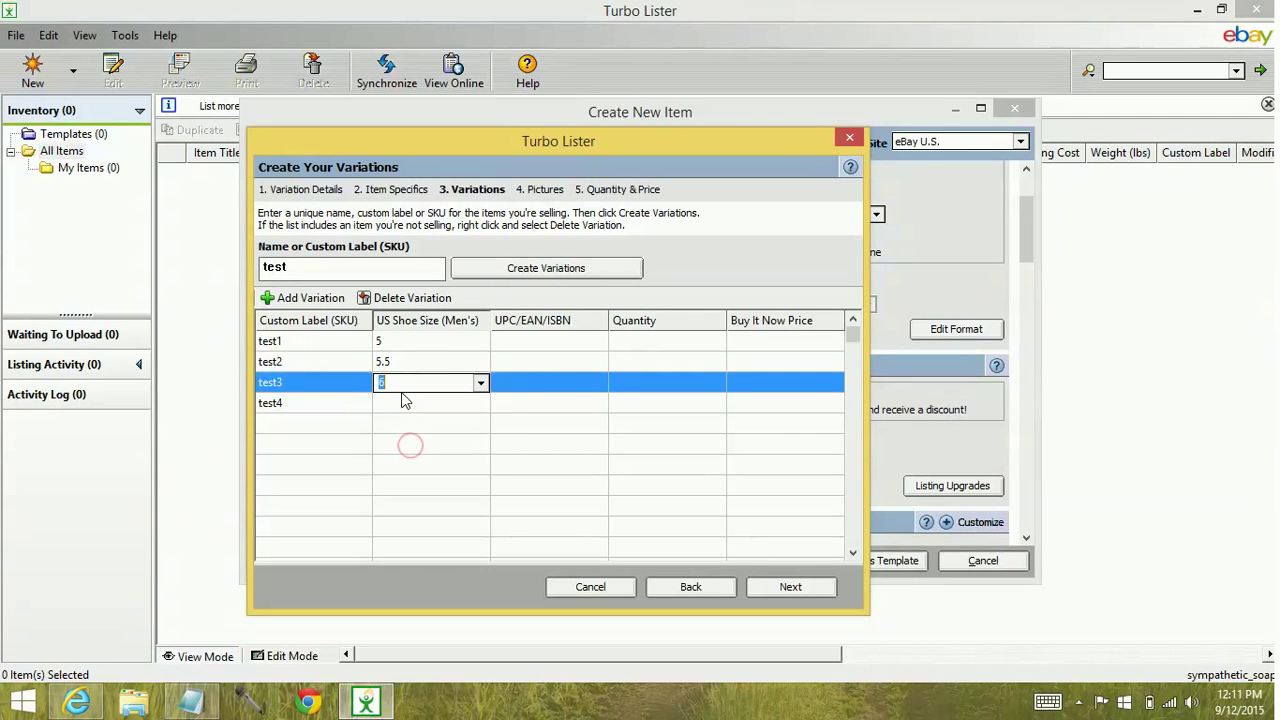
pyautogui.click(410, 403)
pyautogui.click(410, 403)
pyautogui.click(413, 478)
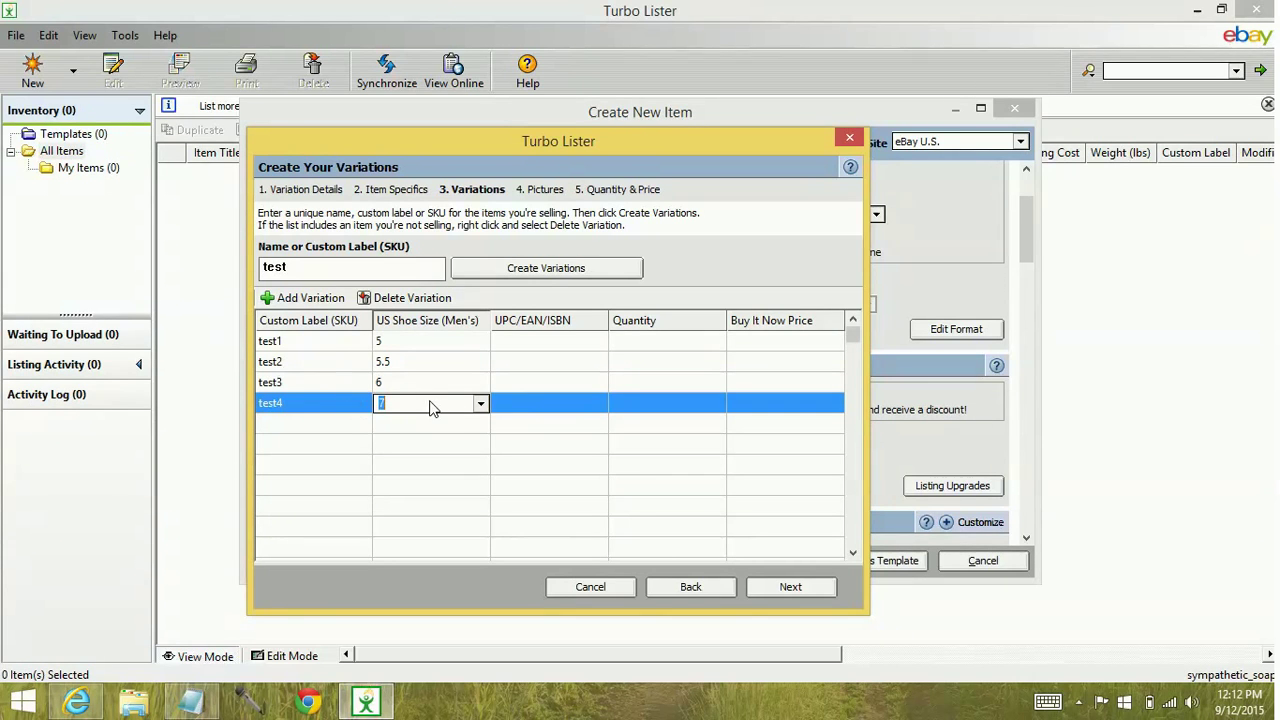
# Set the UPC/EAN/ISBN of variations test1 through test4 to Does not apply.
pyautogui.click(580, 343)
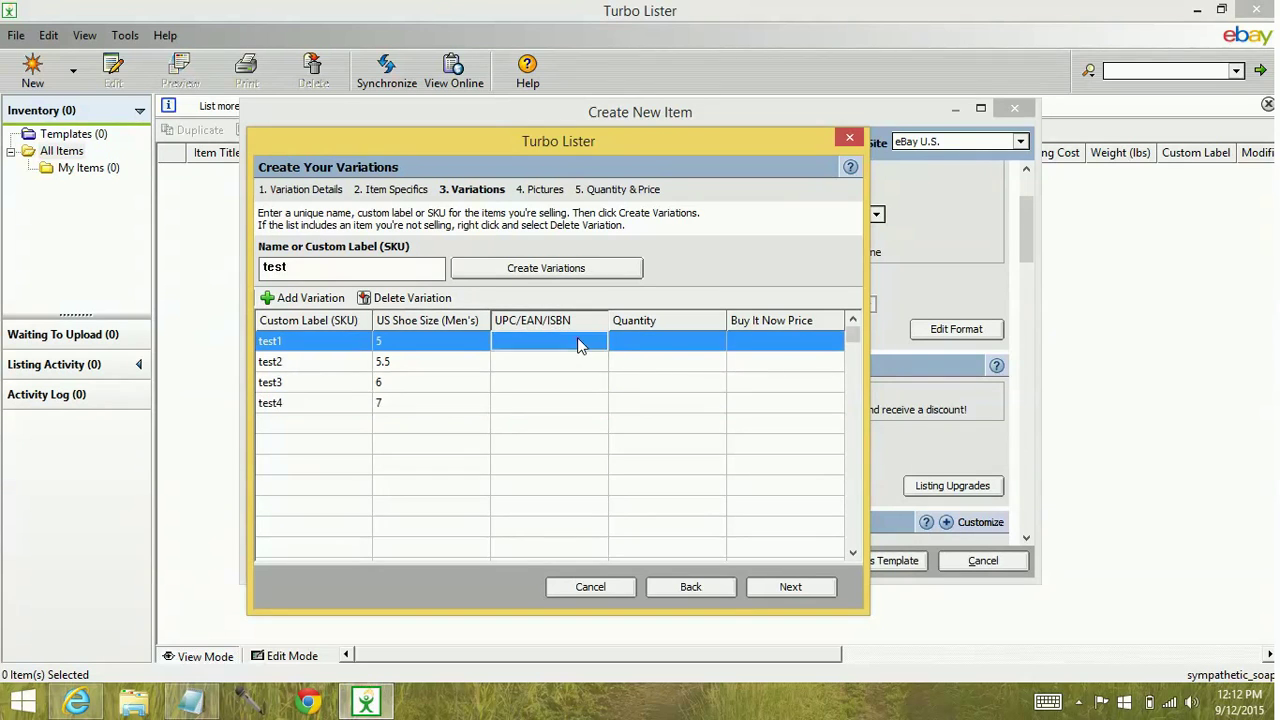
pyautogui.click(583, 345)
pyautogui.click(584, 362)
pyautogui.click(588, 368)
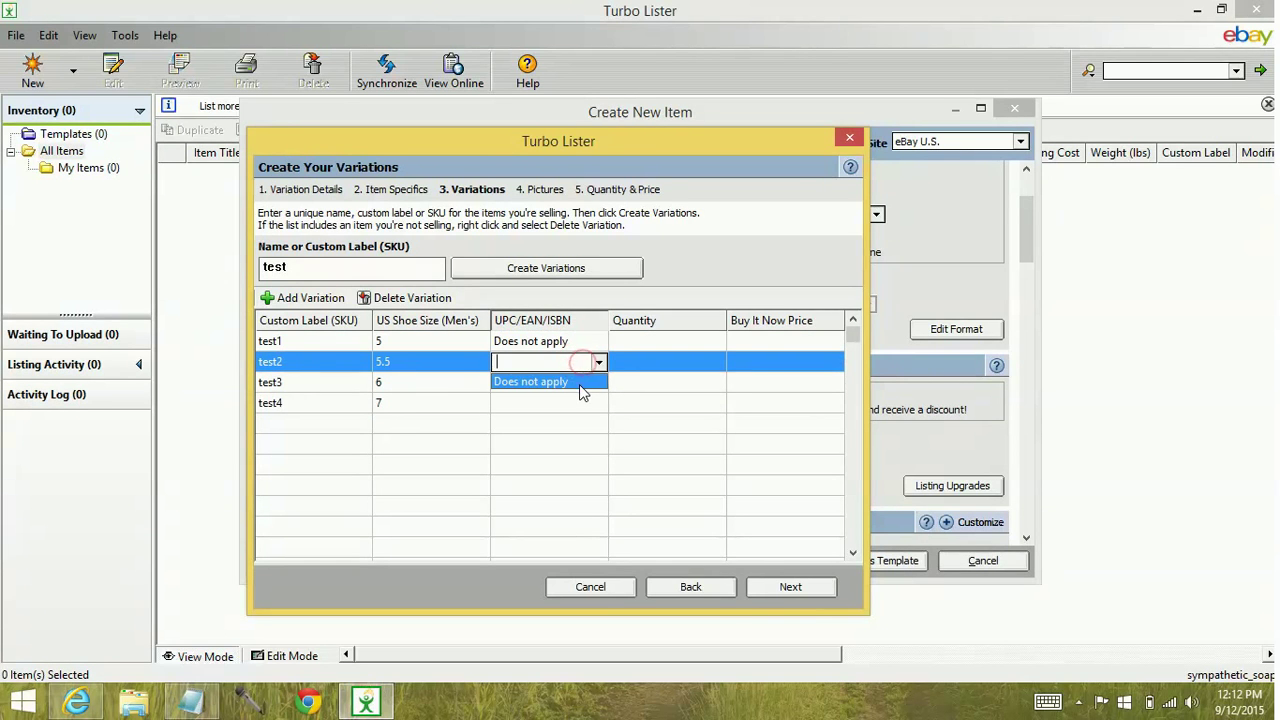
pyautogui.click(586, 380)
pyautogui.click(580, 386)
pyautogui.click(586, 384)
pyautogui.click(581, 403)
pyautogui.click(581, 403)
pyautogui.click(584, 404)
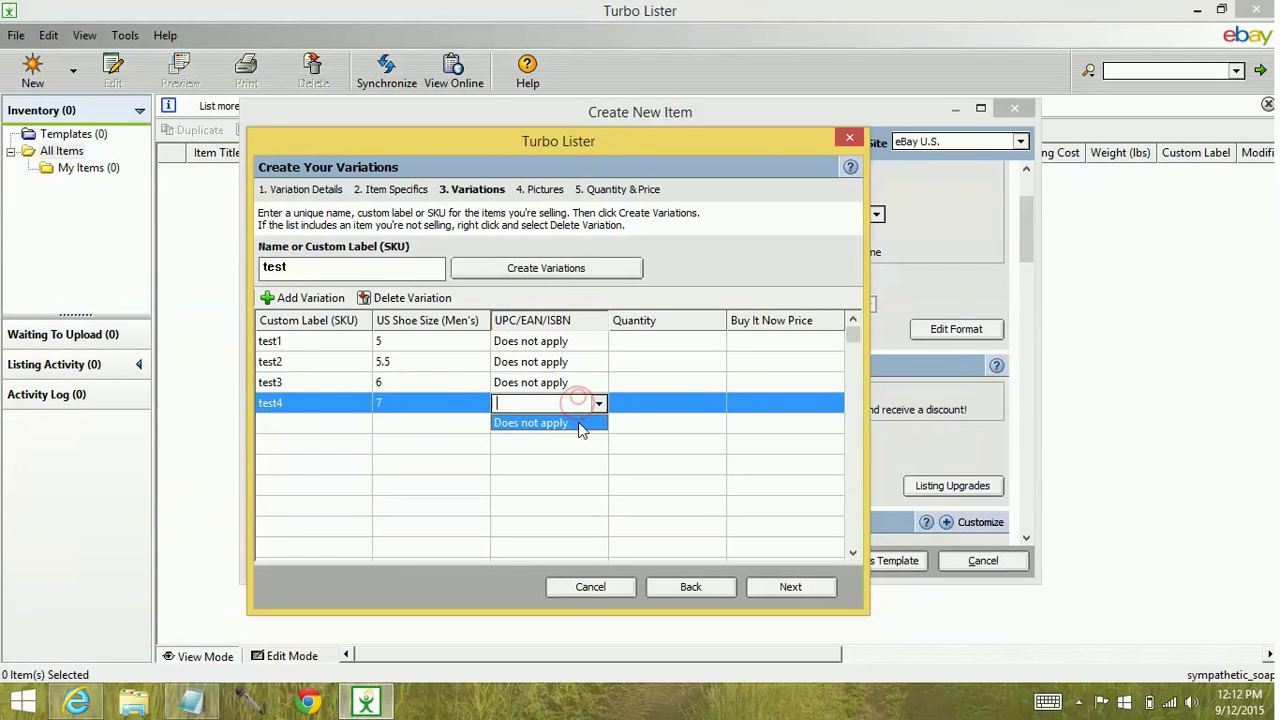
pyautogui.click(580, 421)
# Set the quantity of each of the four variations, test1 through test4, to 1.
pyautogui.click(671, 340)
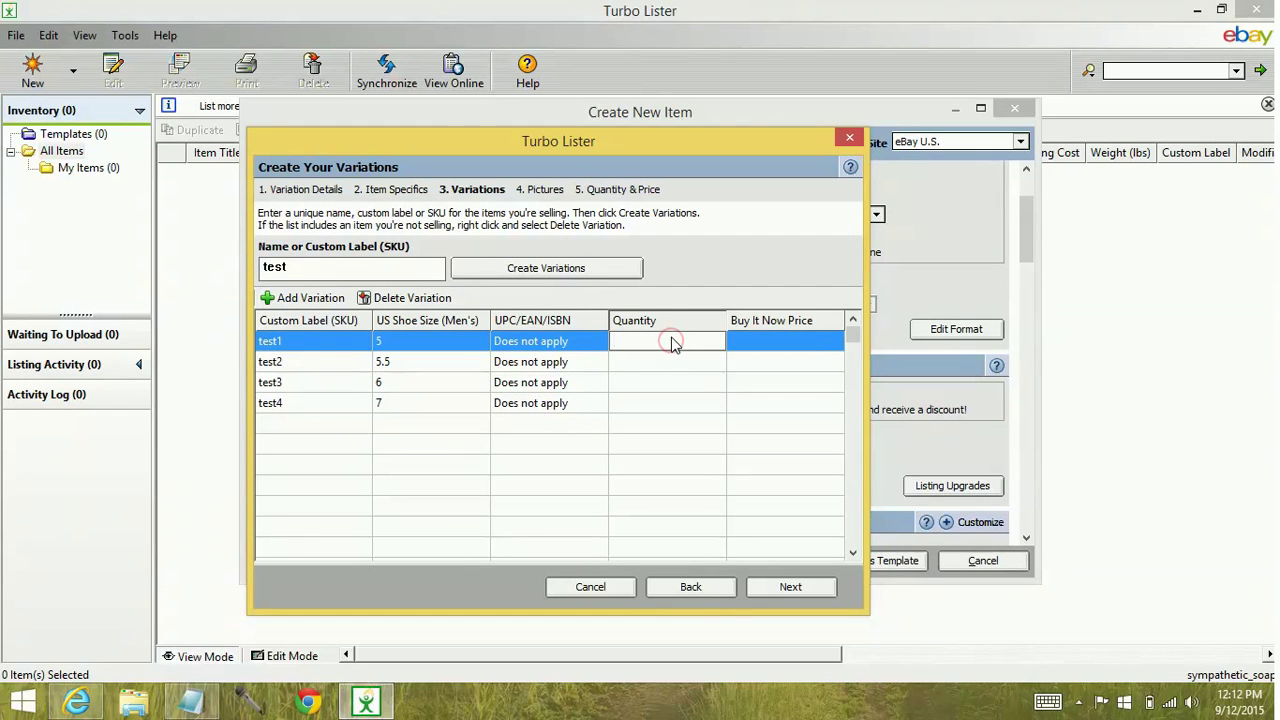
pyautogui.write('1')
pyautogui.click(666, 361)
pyautogui.write('1')
pyautogui.click(668, 384)
pyautogui.write('1')
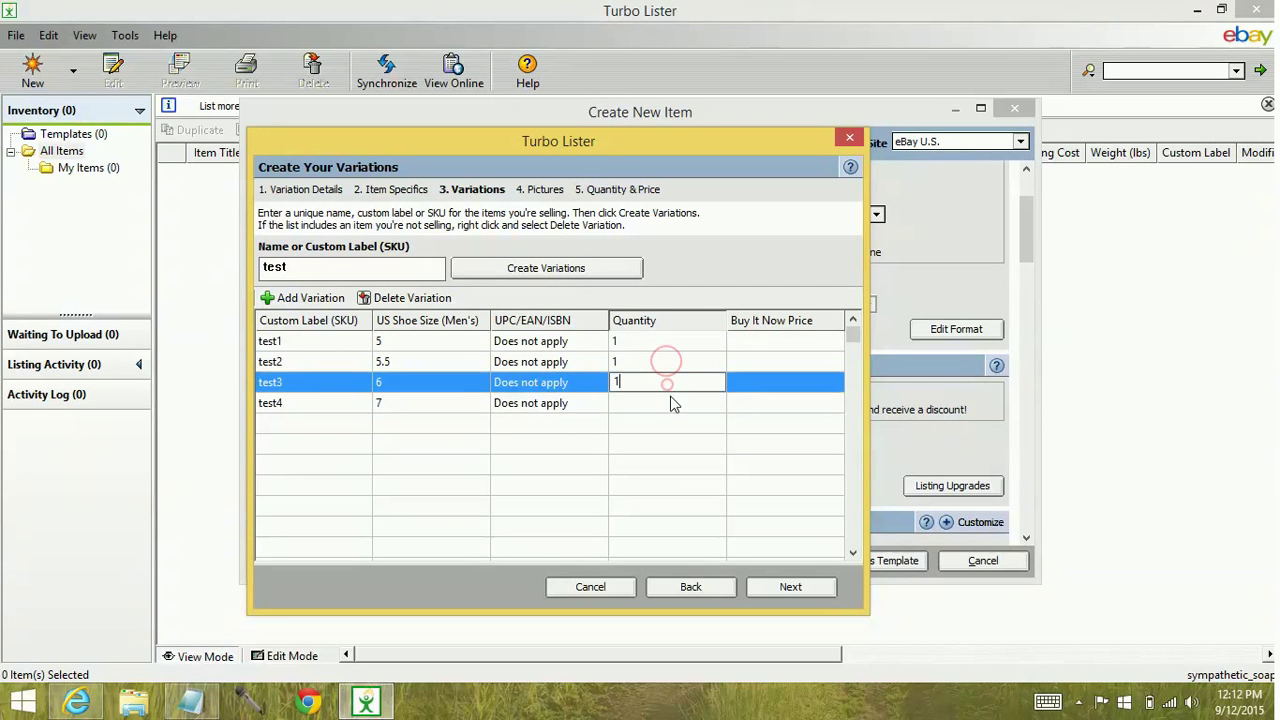
pyautogui.click(667, 403)
pyautogui.write('1')
# Set the Buy It Now price of all four variations to 10 and proceed to the pictures stage.
pyautogui.click(772, 345)
pyautogui.write('10')
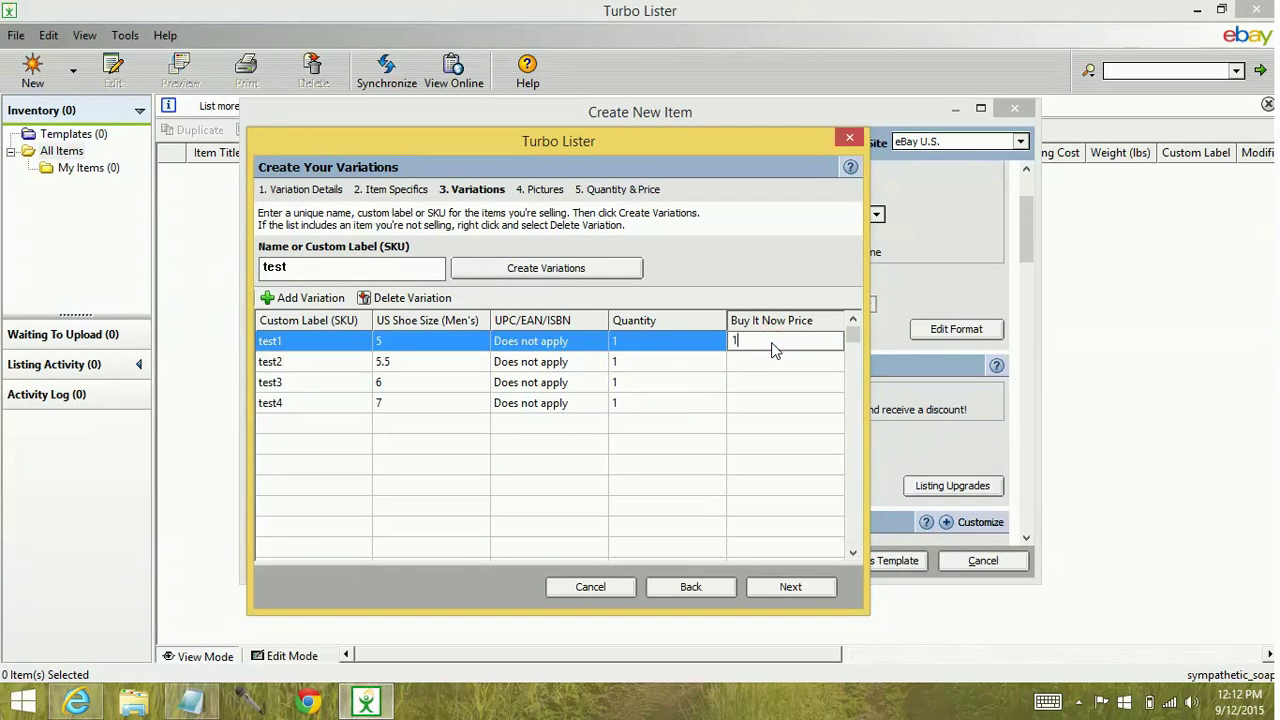
pyautogui.click(774, 361)
pyautogui.write('10')
pyautogui.click(773, 392)
pyautogui.write('10')
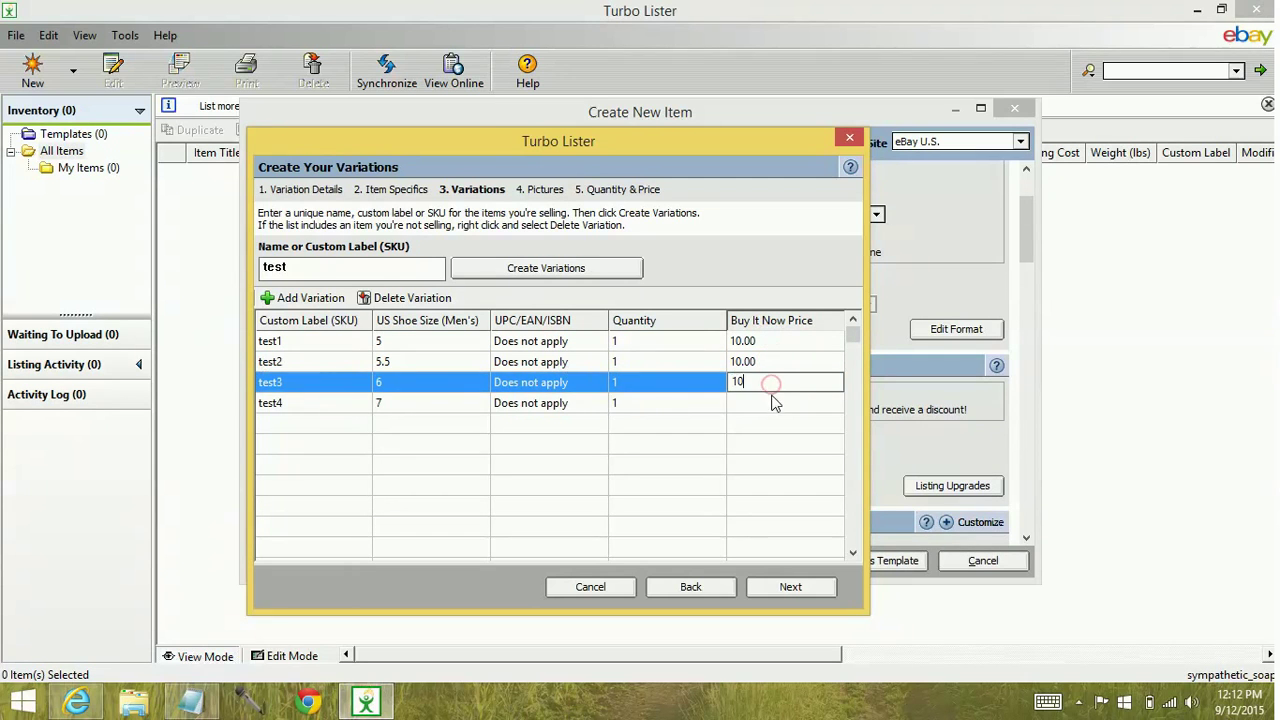
pyautogui.click(772, 403)
pyautogui.write('10')
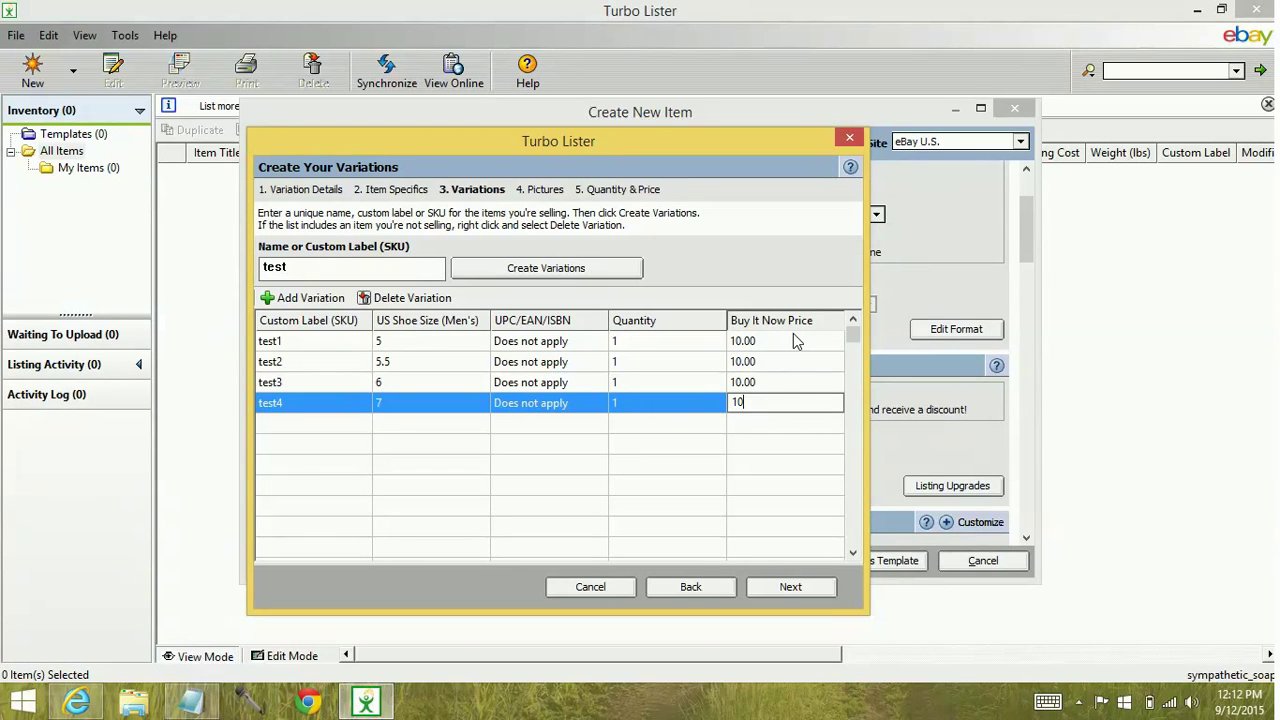
pyautogui.click(803, 589)
pyautogui.click(800, 588)
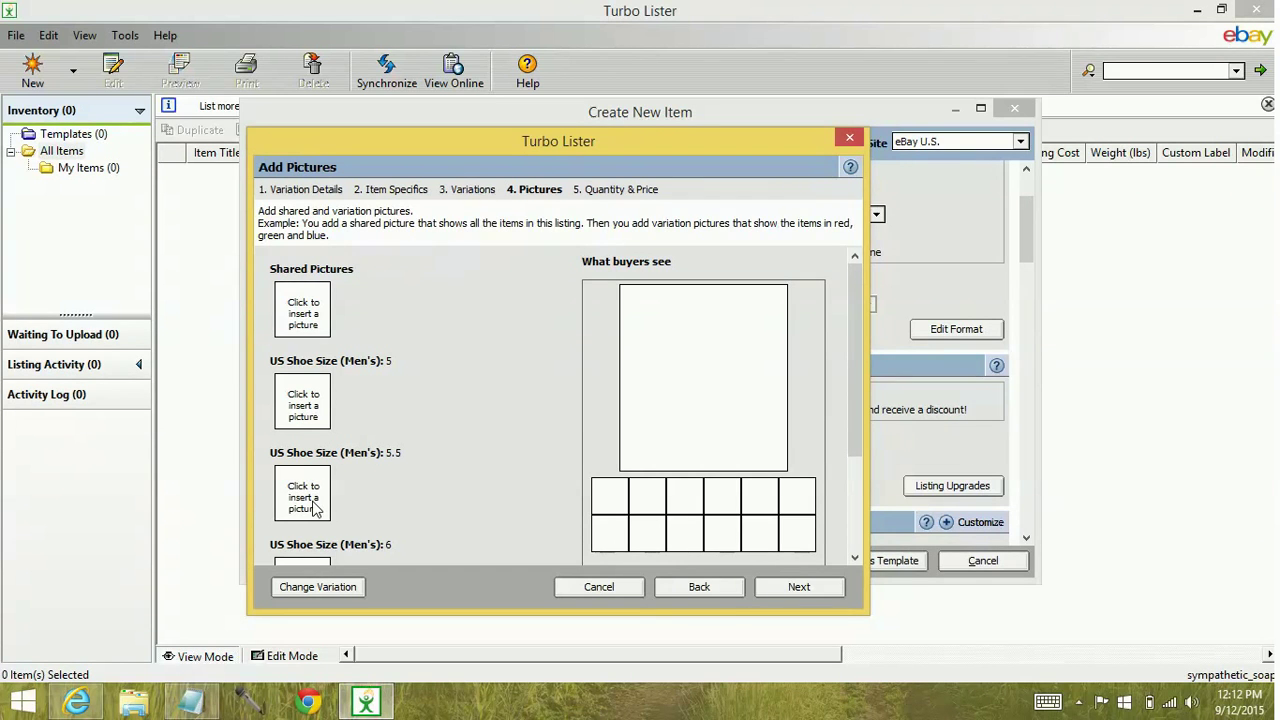
# Insert the lightning image from the Saved folder on the desktop as the shared picture.
pyautogui.click(303, 308)
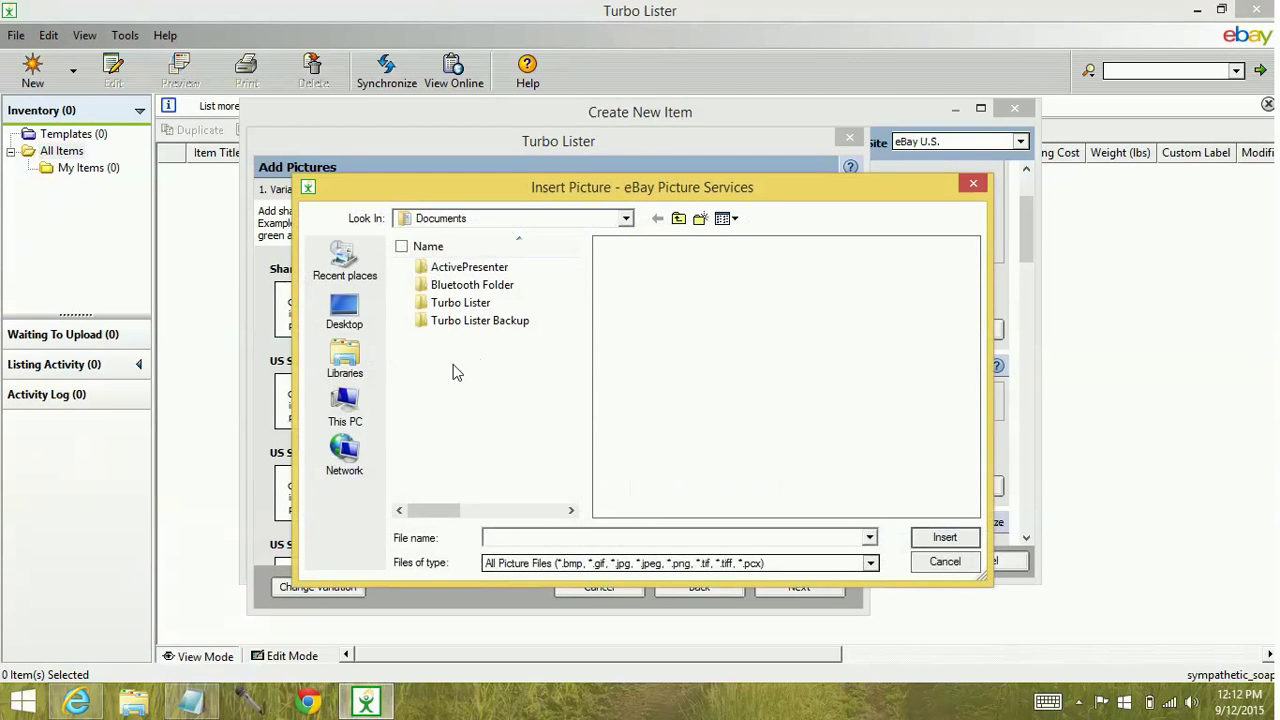
pyautogui.click(344, 305)
pyautogui.moveTo(571, 250); pyautogui.dragTo(571, 290)
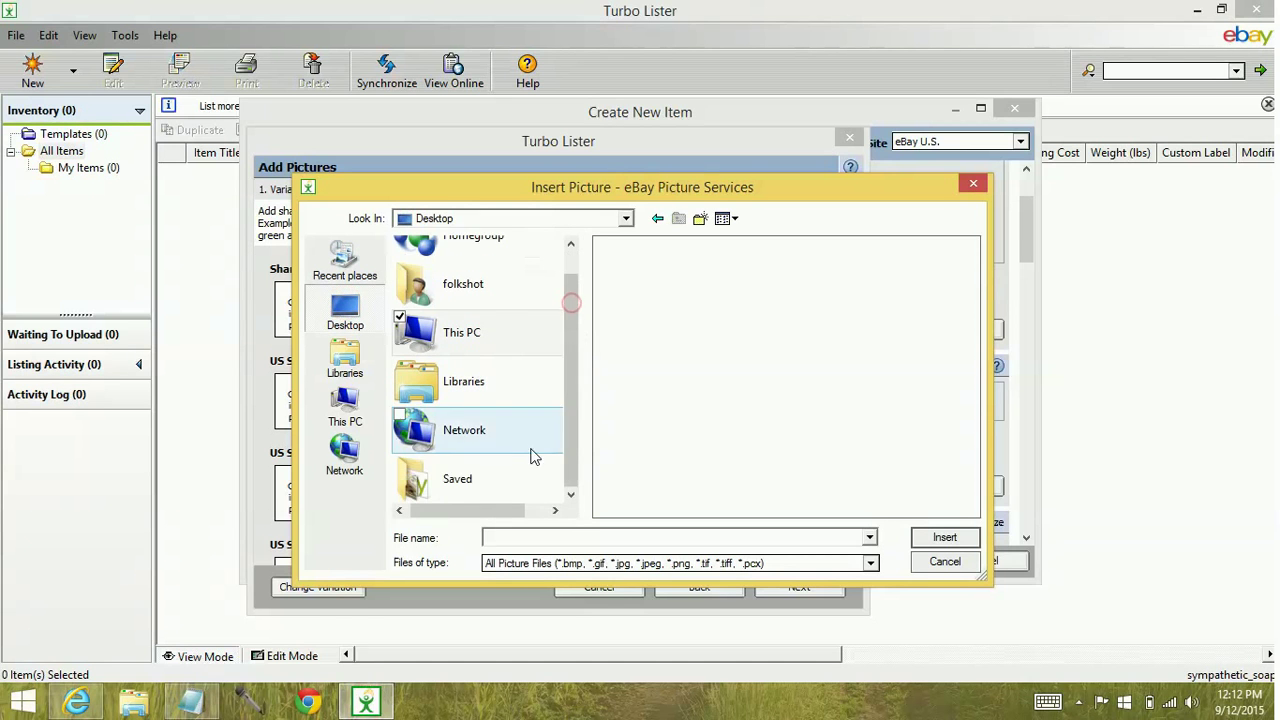
pyautogui.doubleClick(458, 474)
pyautogui.click(443, 435)
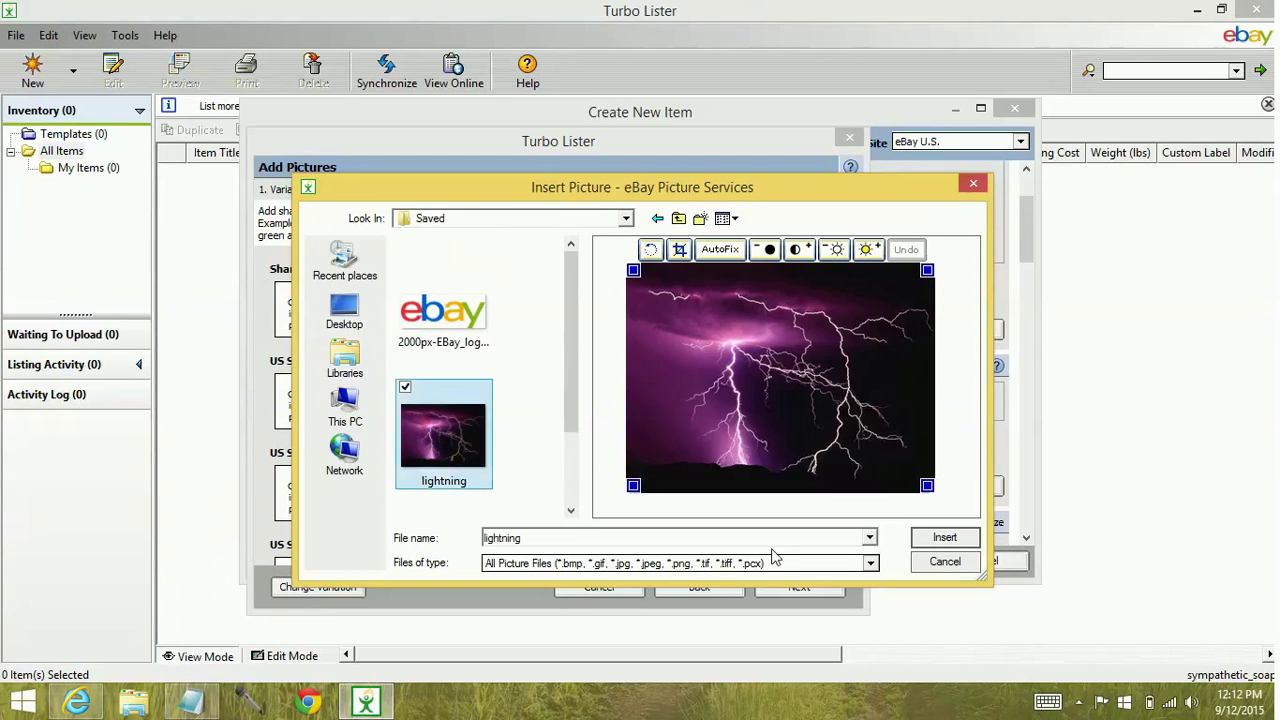
pyautogui.click(945, 538)
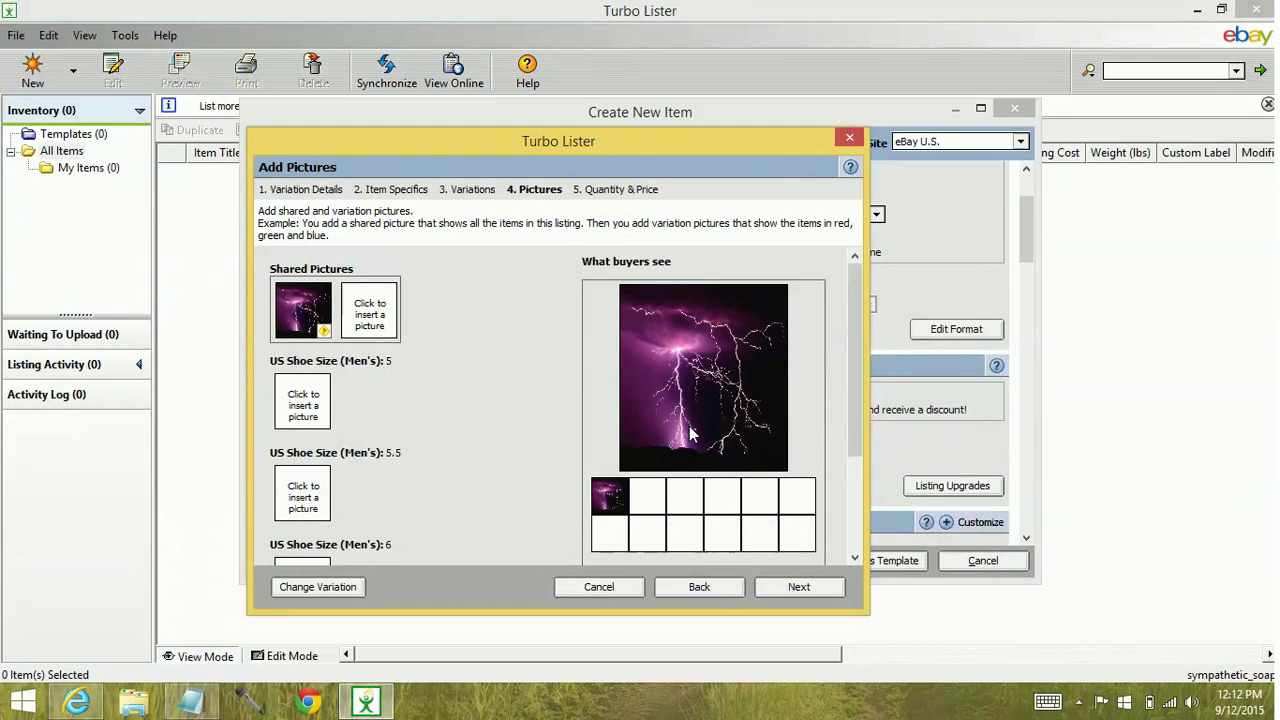
# Proceed to the quantity and price summary and finish creating the variations.
pyautogui.click(826, 587)
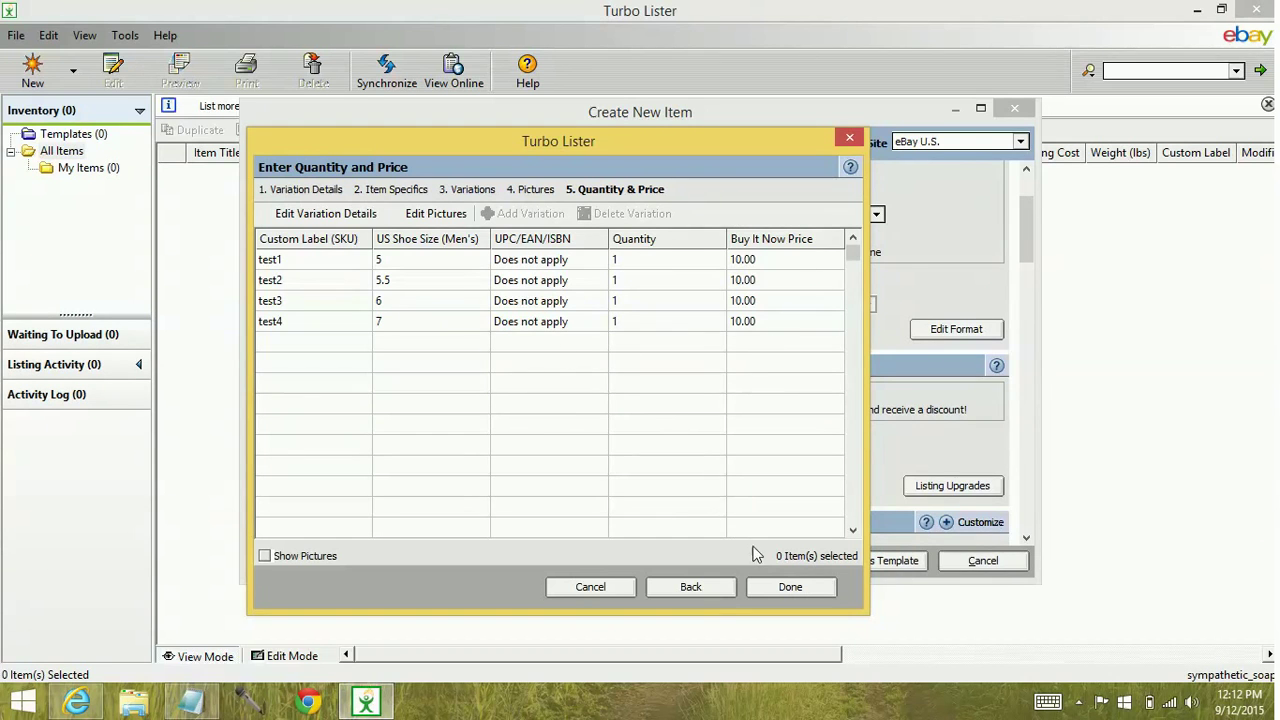
pyautogui.click(797, 589)
pyautogui.click(797, 590)
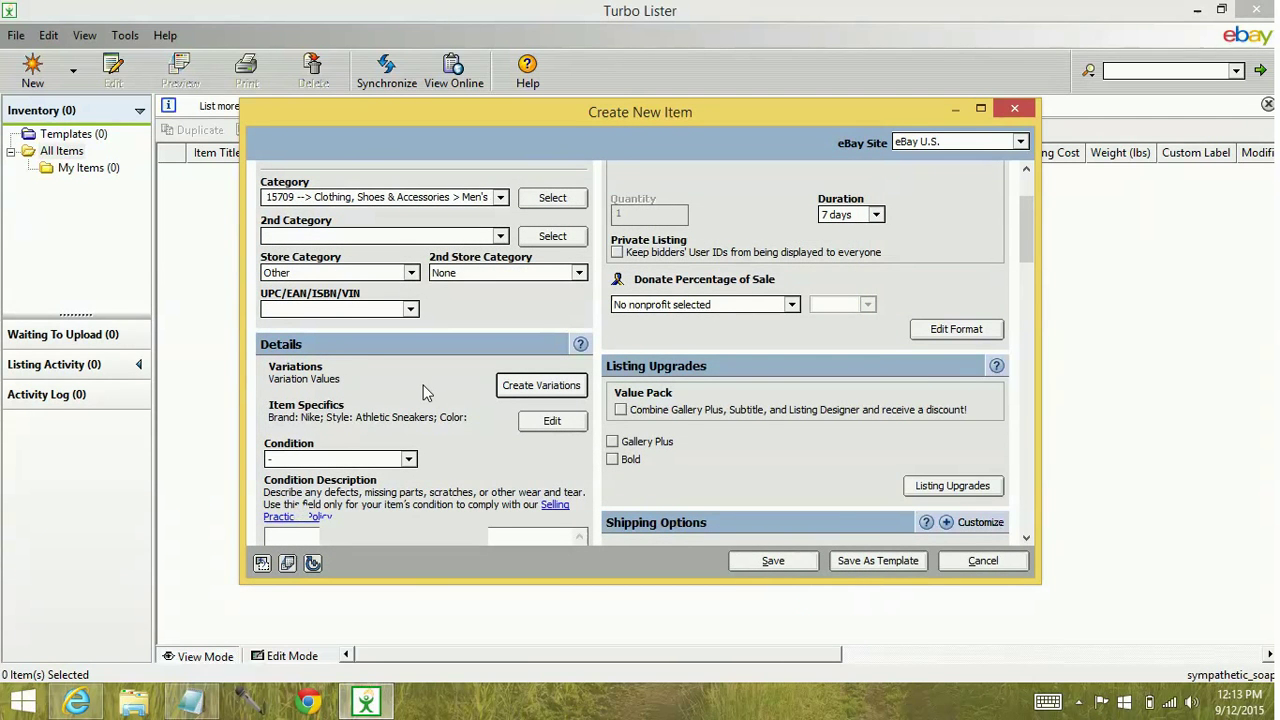
# Check the selling format section and the available listing durations for the fixed price item.
pyautogui.scroll(2, 750, 463)
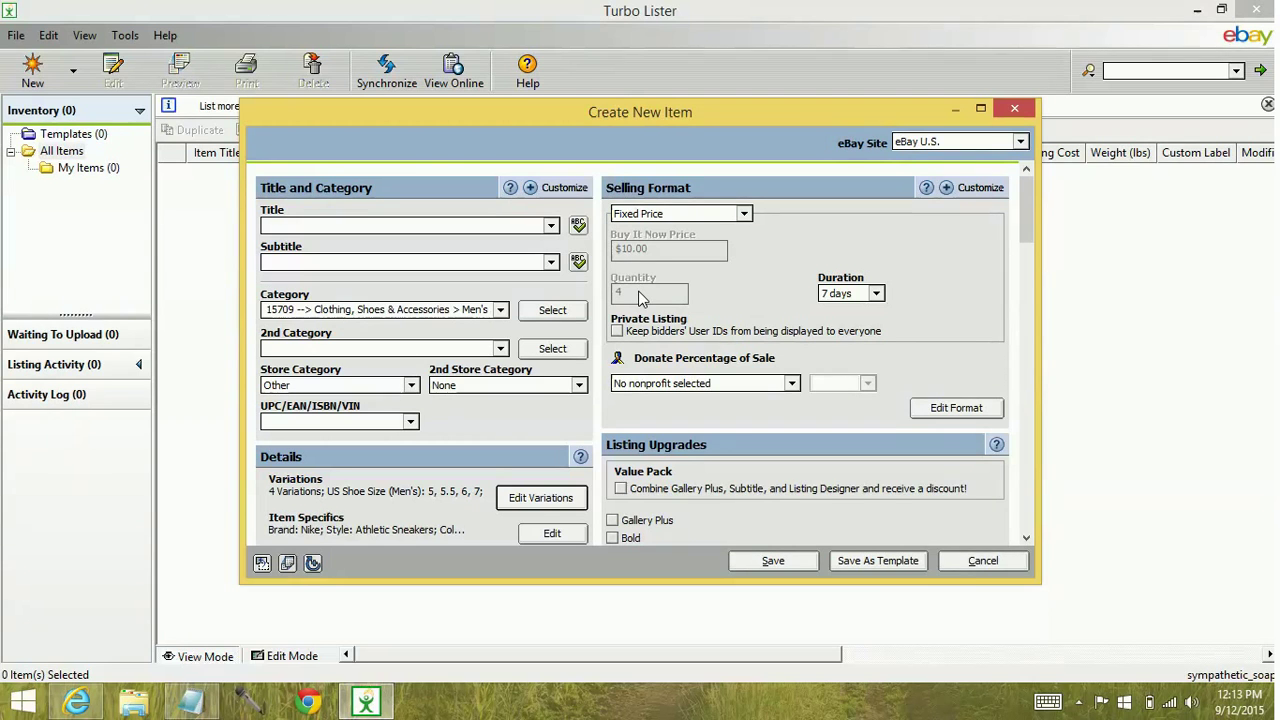
pyautogui.click(875, 296)
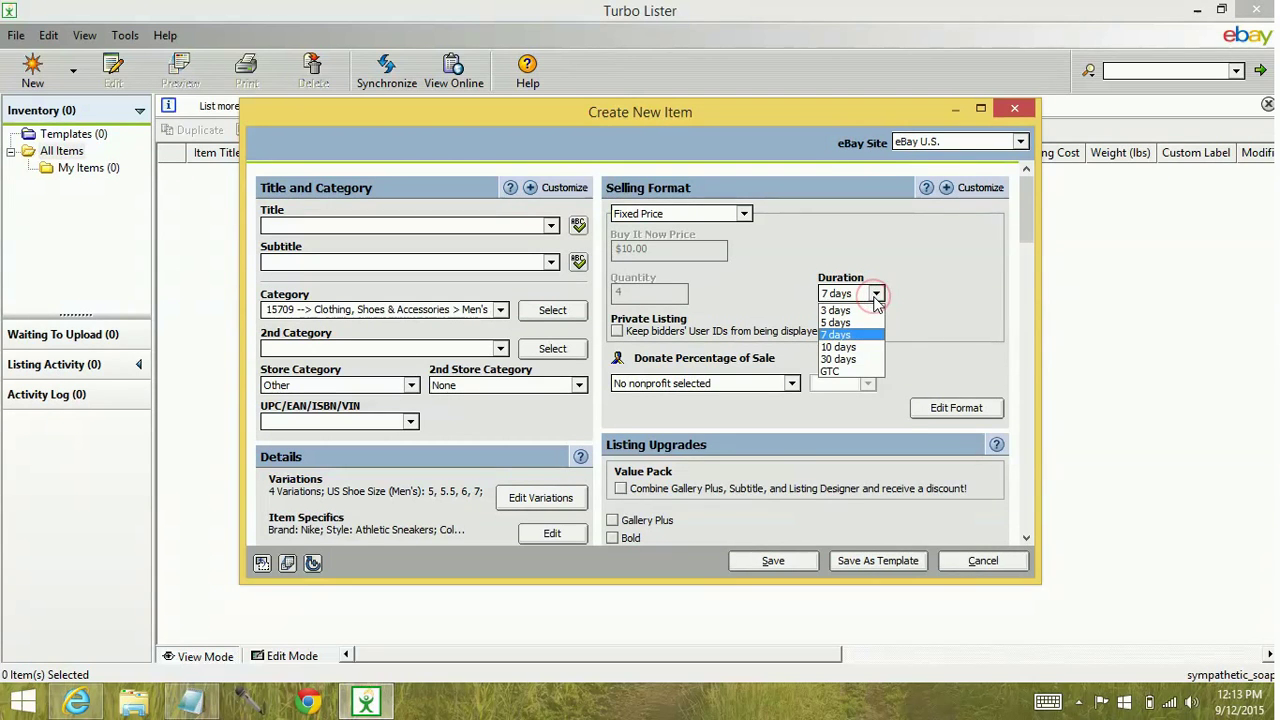
pyautogui.click(909, 297)
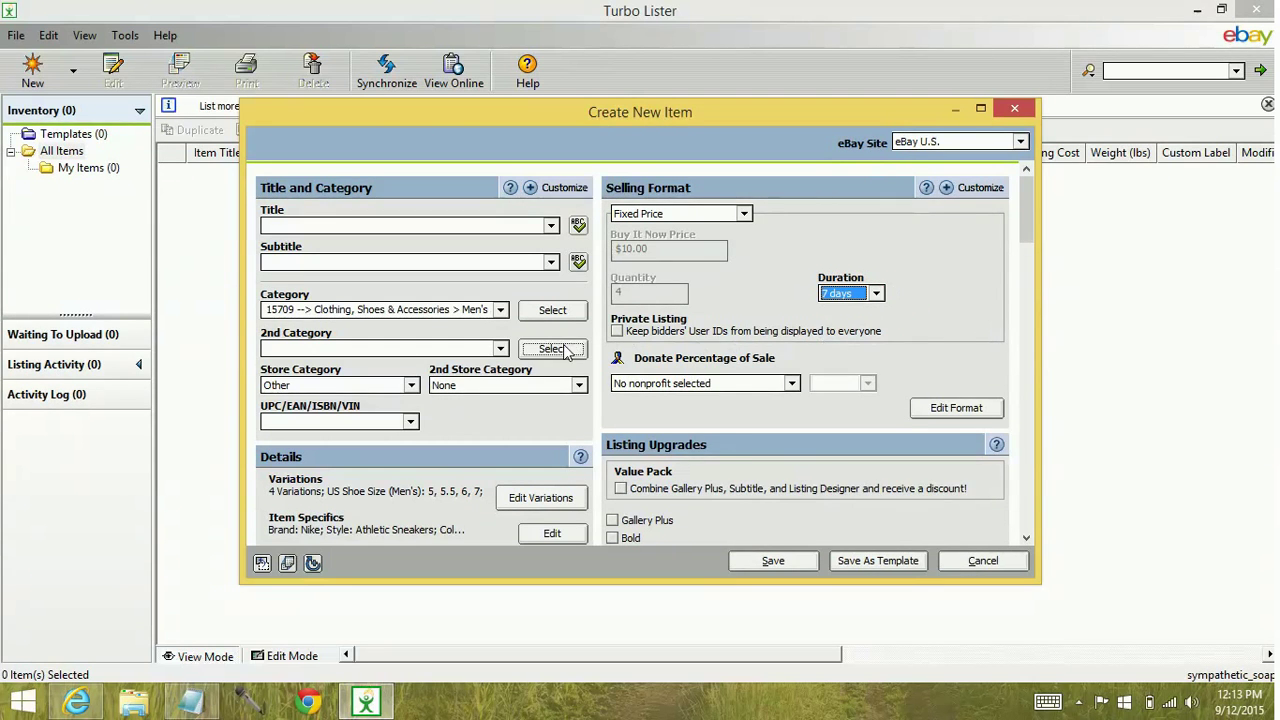
# Reopen the listing's variations for editing and return to the first stage, Variation Details.
pyautogui.scroll(-1, 598, 344)
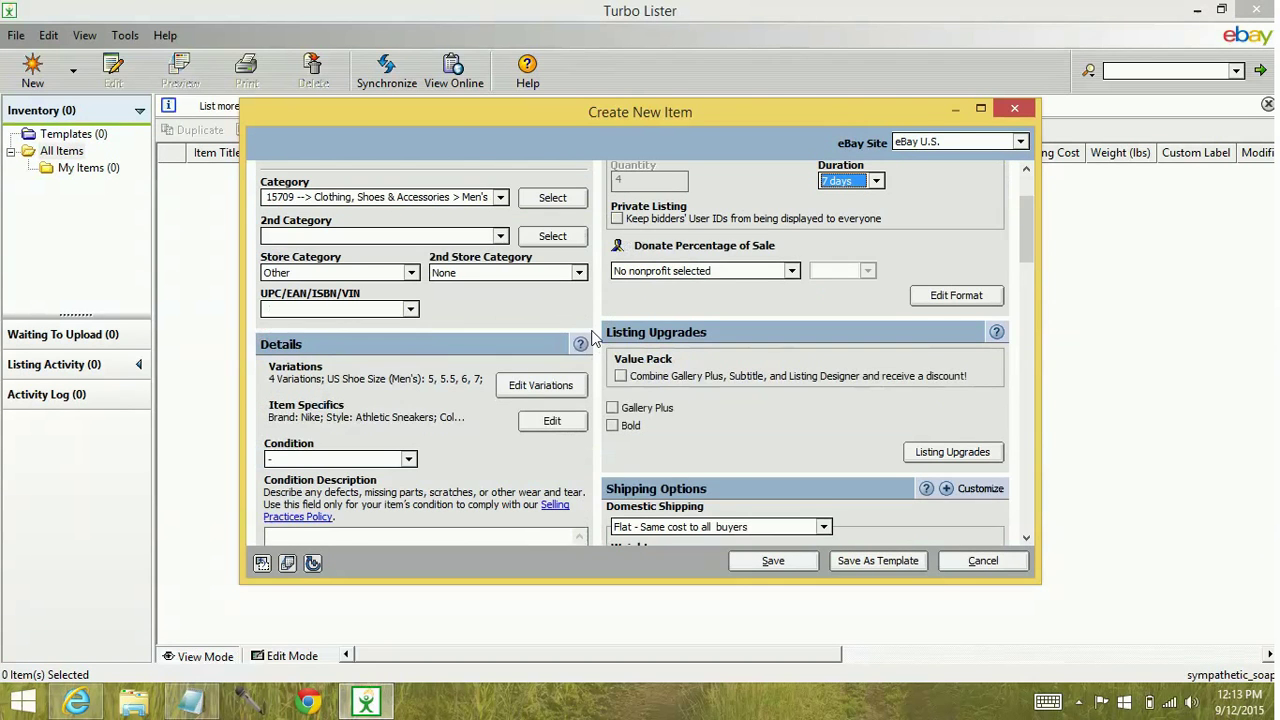
pyautogui.click(511, 393)
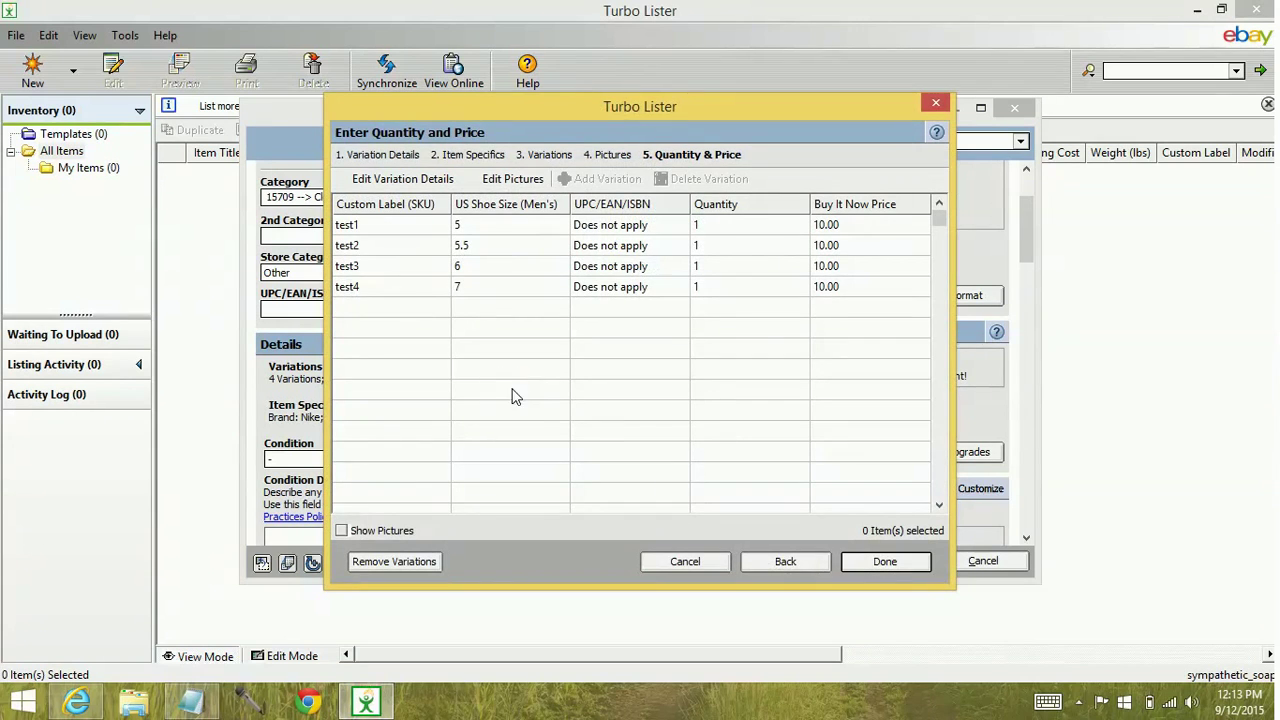
pyautogui.click(772, 563)
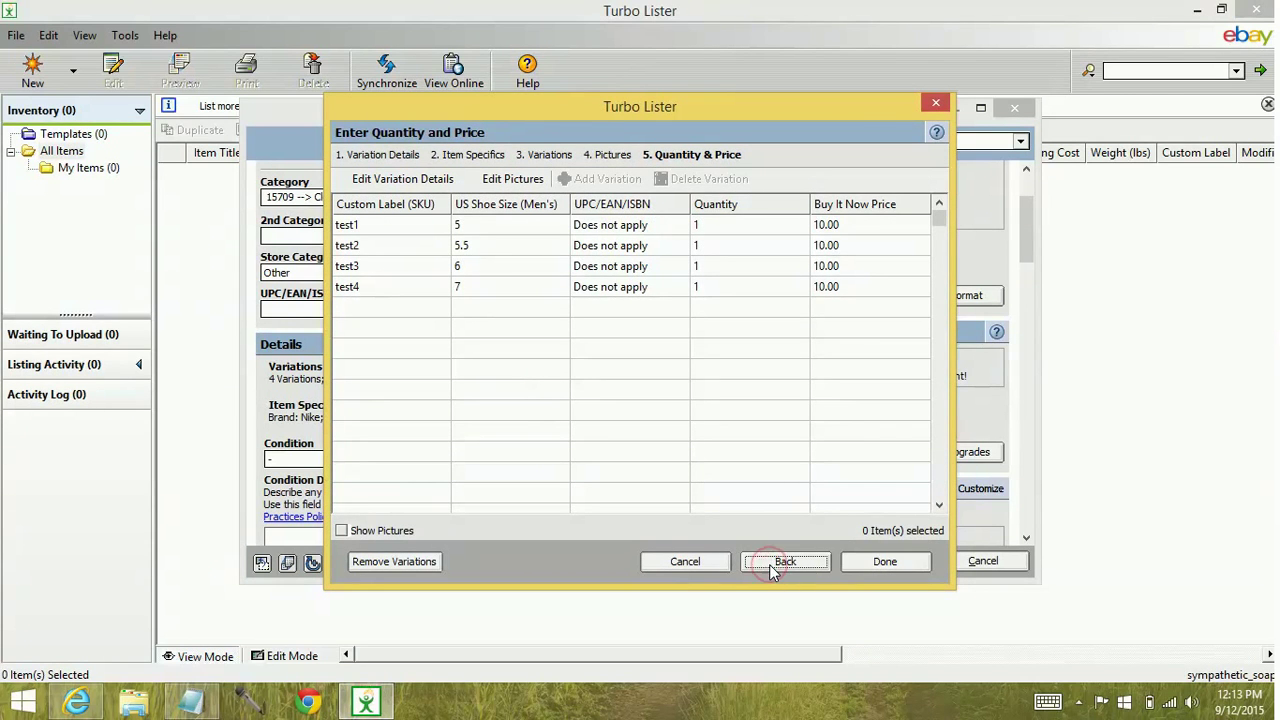
pyautogui.click(772, 563)
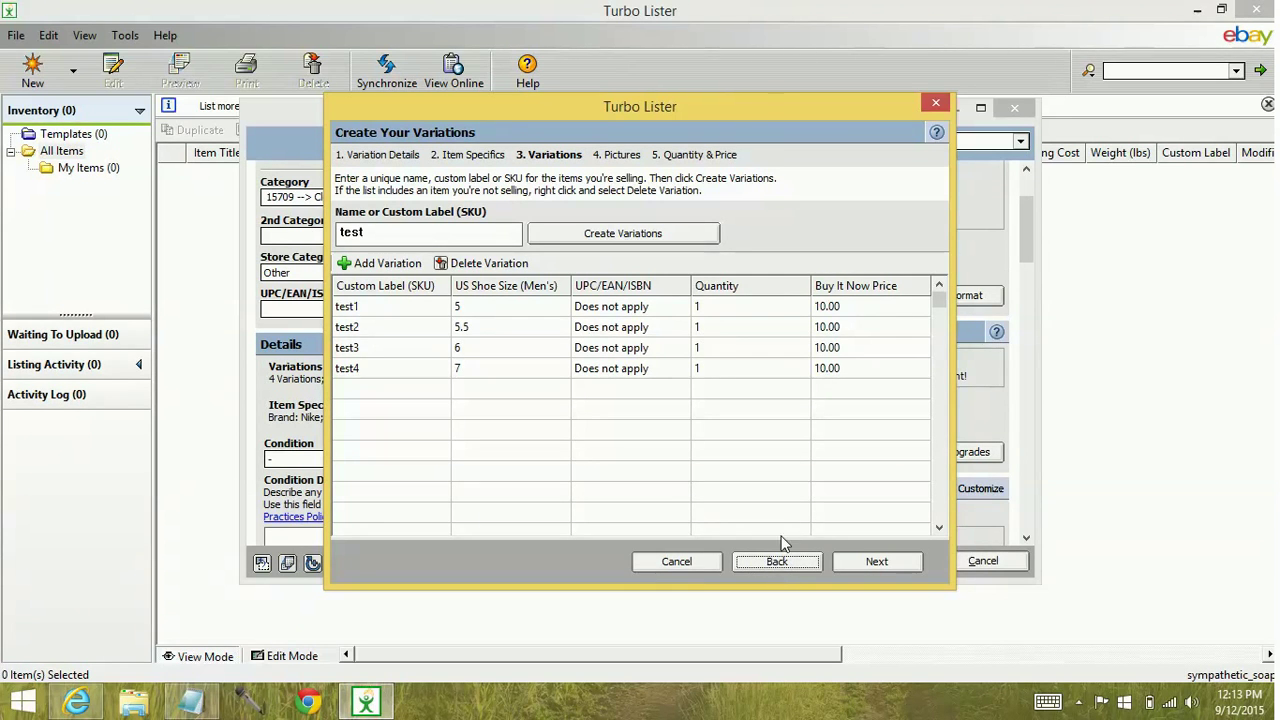
pyautogui.press('Return')
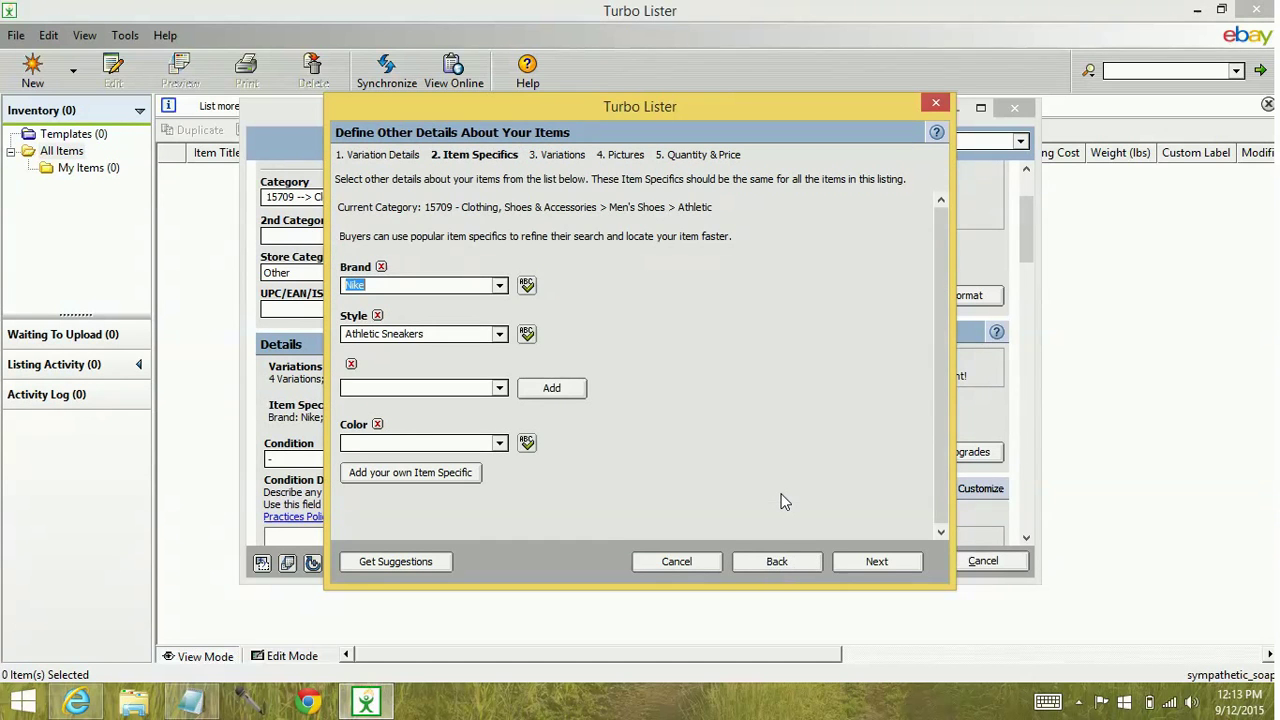
pyautogui.click(776, 561)
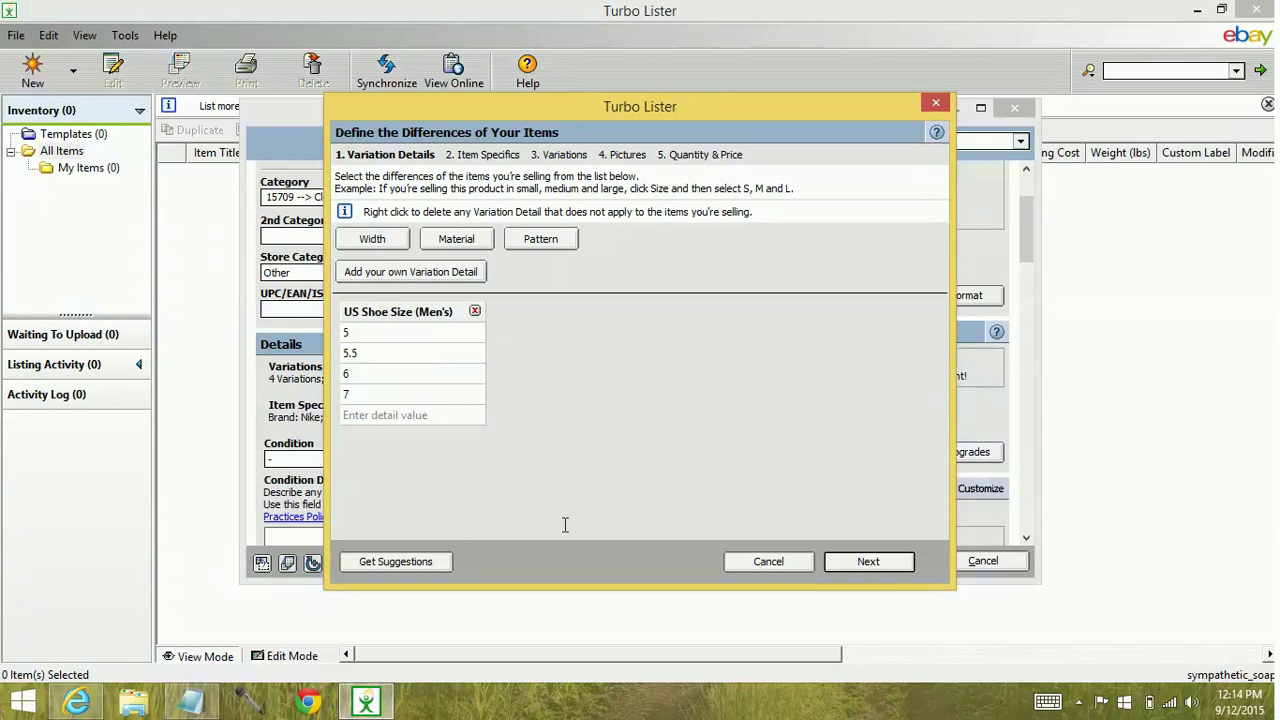
pyautogui.click(385, 563)
# Add a custom variation detail named Color beside the US Shoe Size (Men's) detail.
pyautogui.click(402, 272)
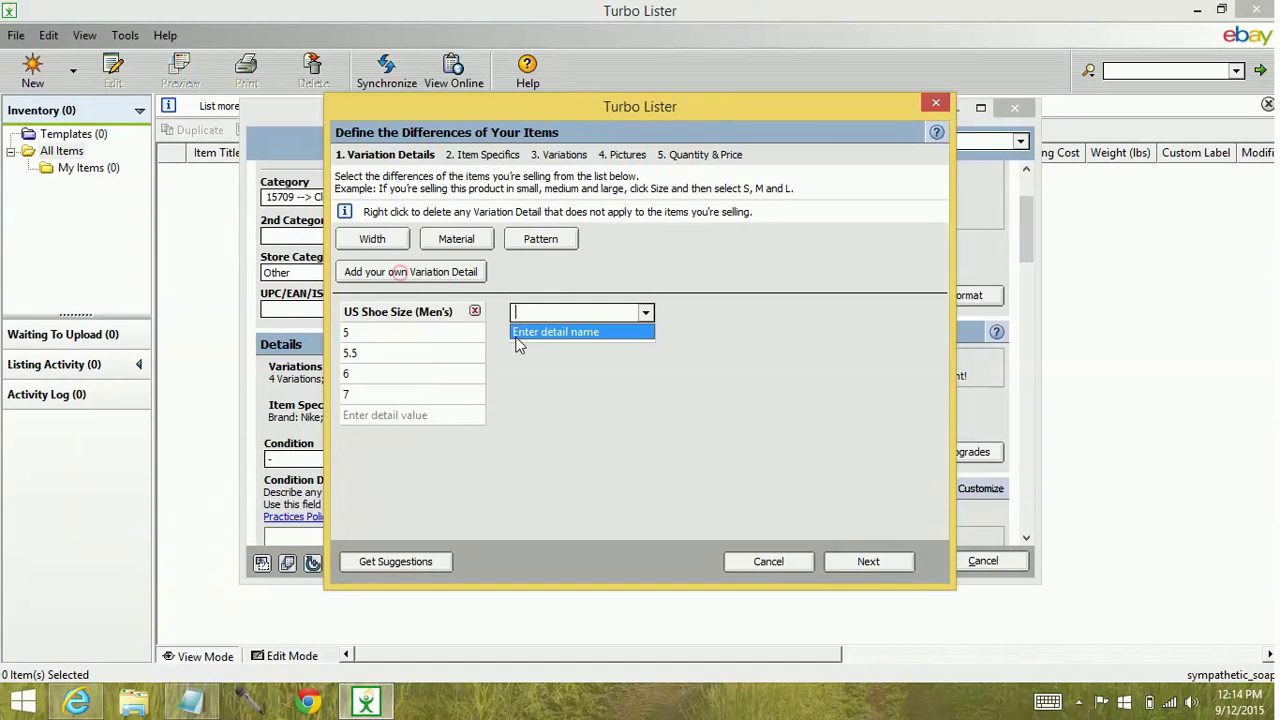
pyautogui.write('Clor')
pyautogui.click(545, 335)
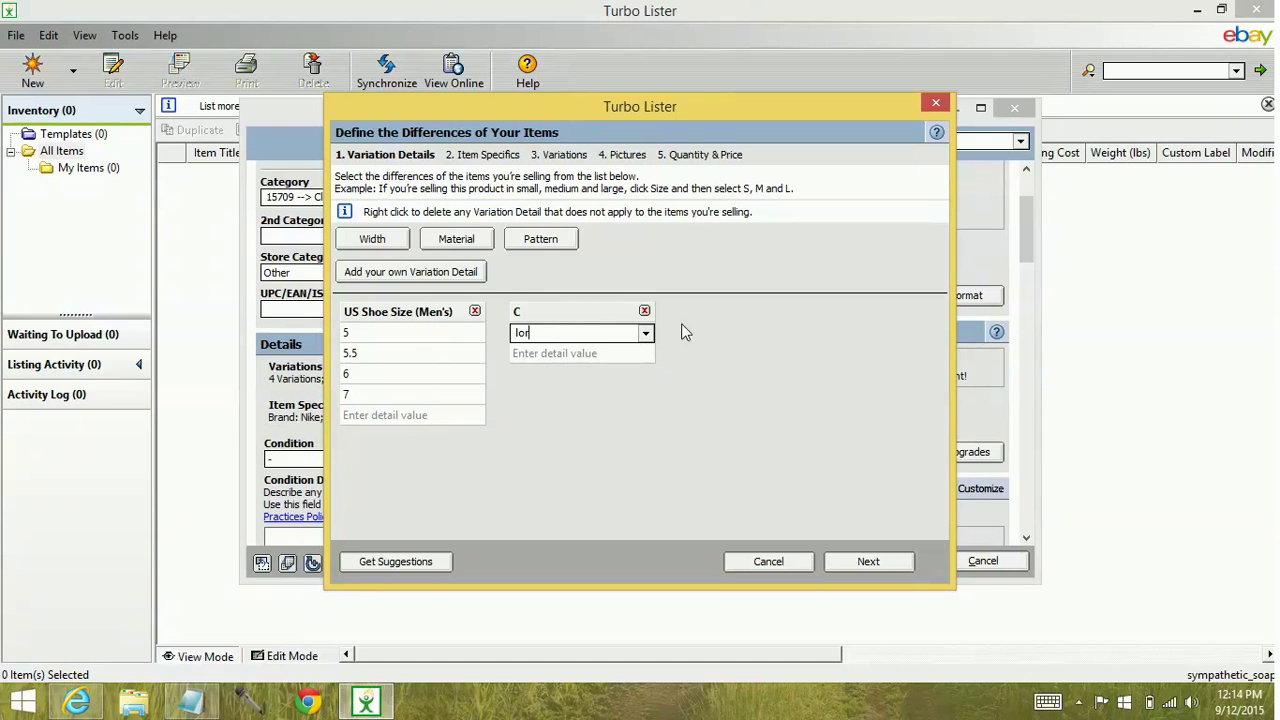
pyautogui.click(605, 315)
pyautogui.write('olor')
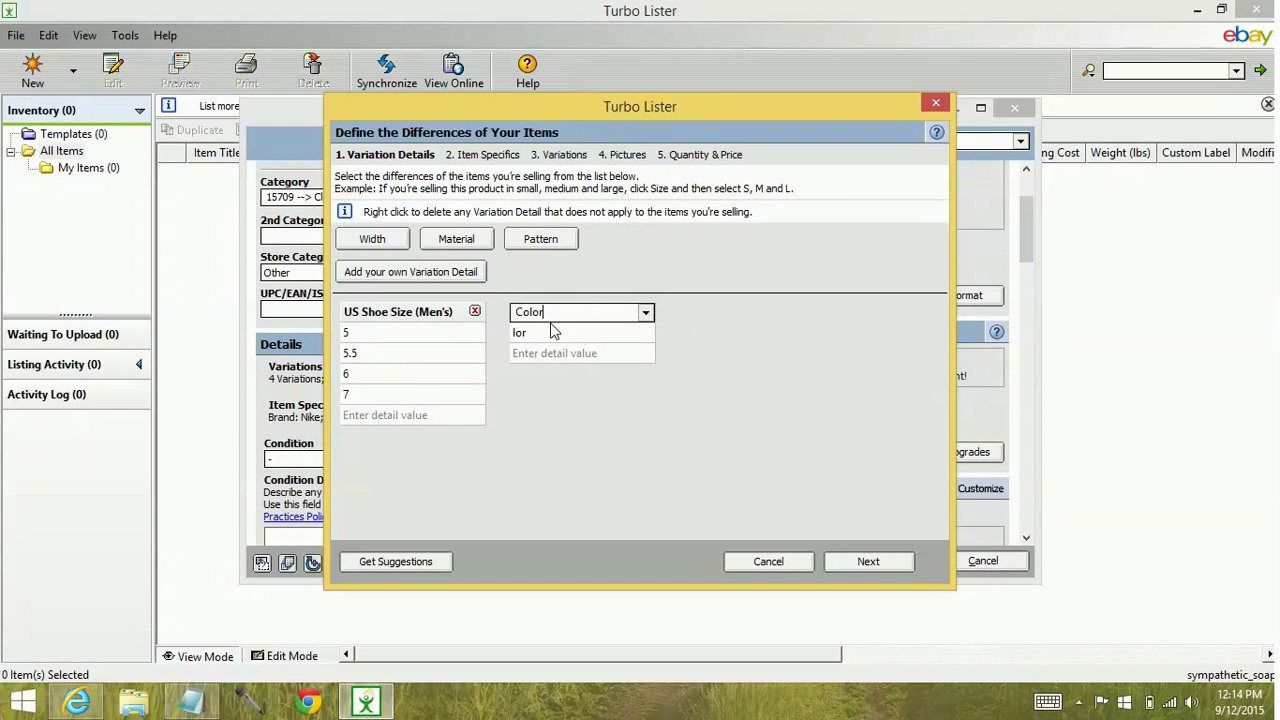
# Replace the stray Color value with Blue, add White, Red and Black, and continue to the item specifics.
pyautogui.click(555, 333)
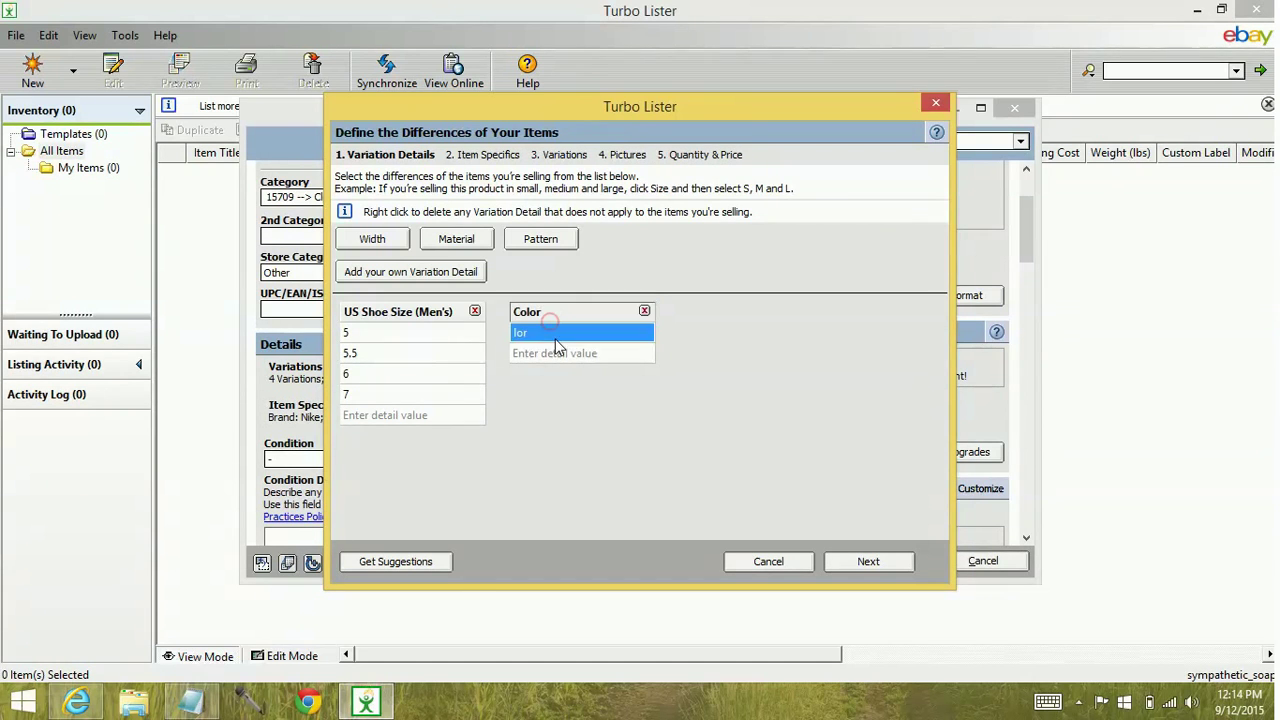
pyautogui.press('BackSpace')
pyautogui.press('BackSpace')
pyautogui.press('BackSpace')
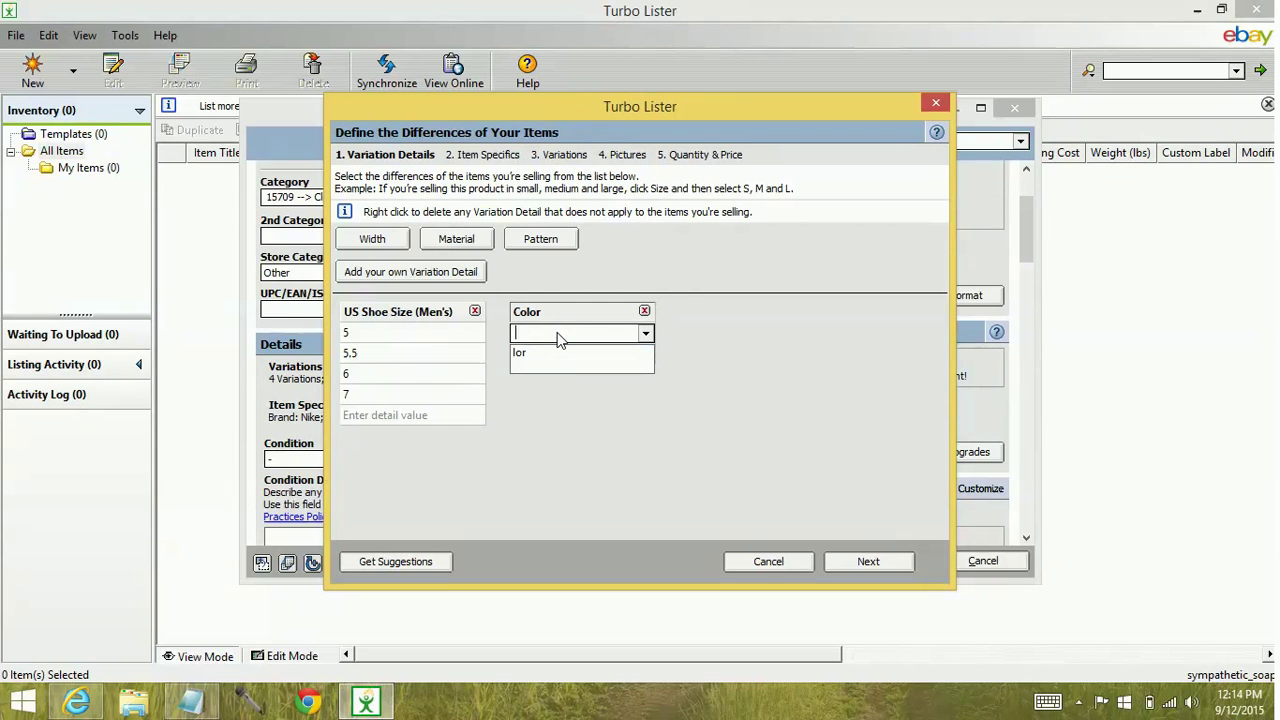
pyautogui.write('Bueue')
pyautogui.press('Return')
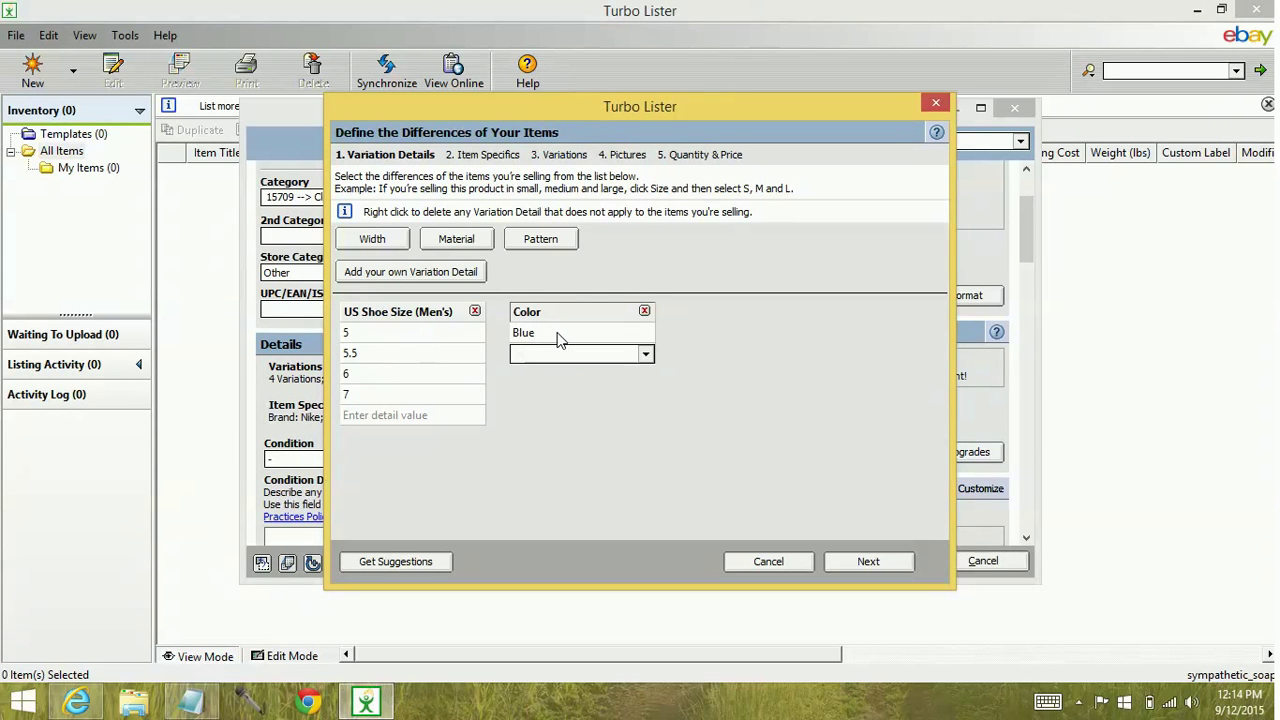
pyautogui.write('White')
pyautogui.press('Return')
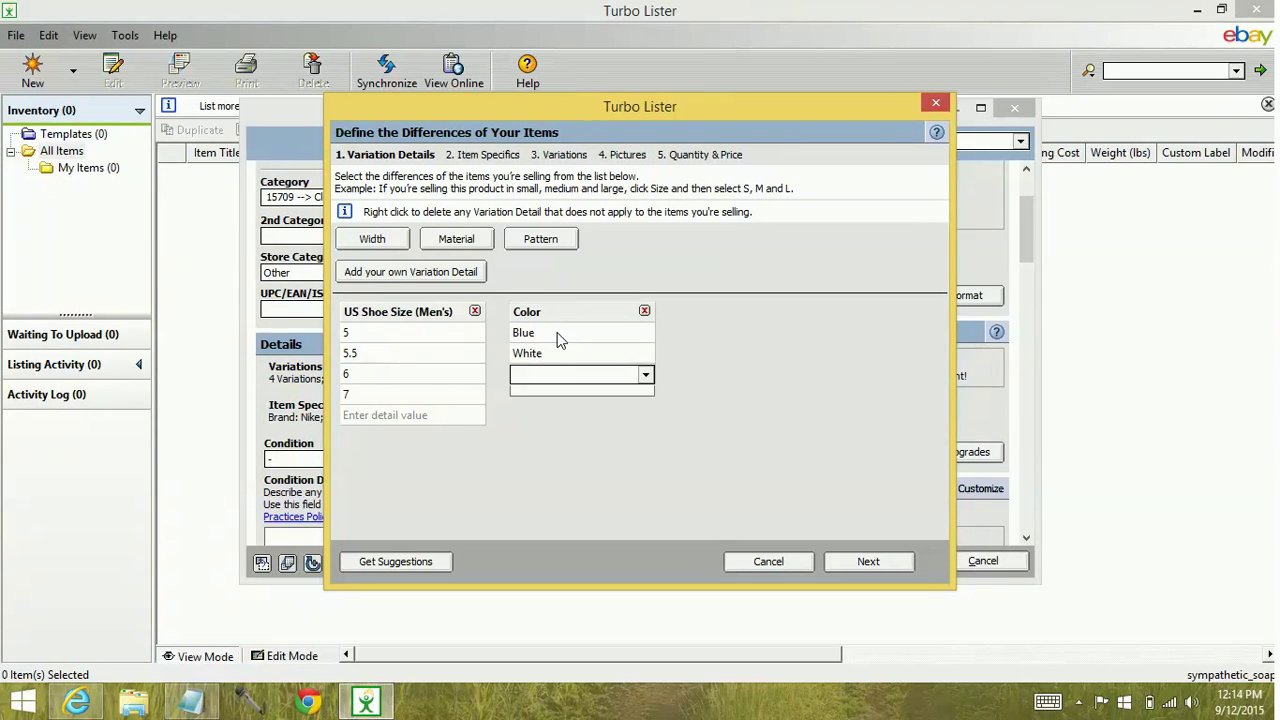
pyautogui.write('Red')
pyautogui.press('Return')
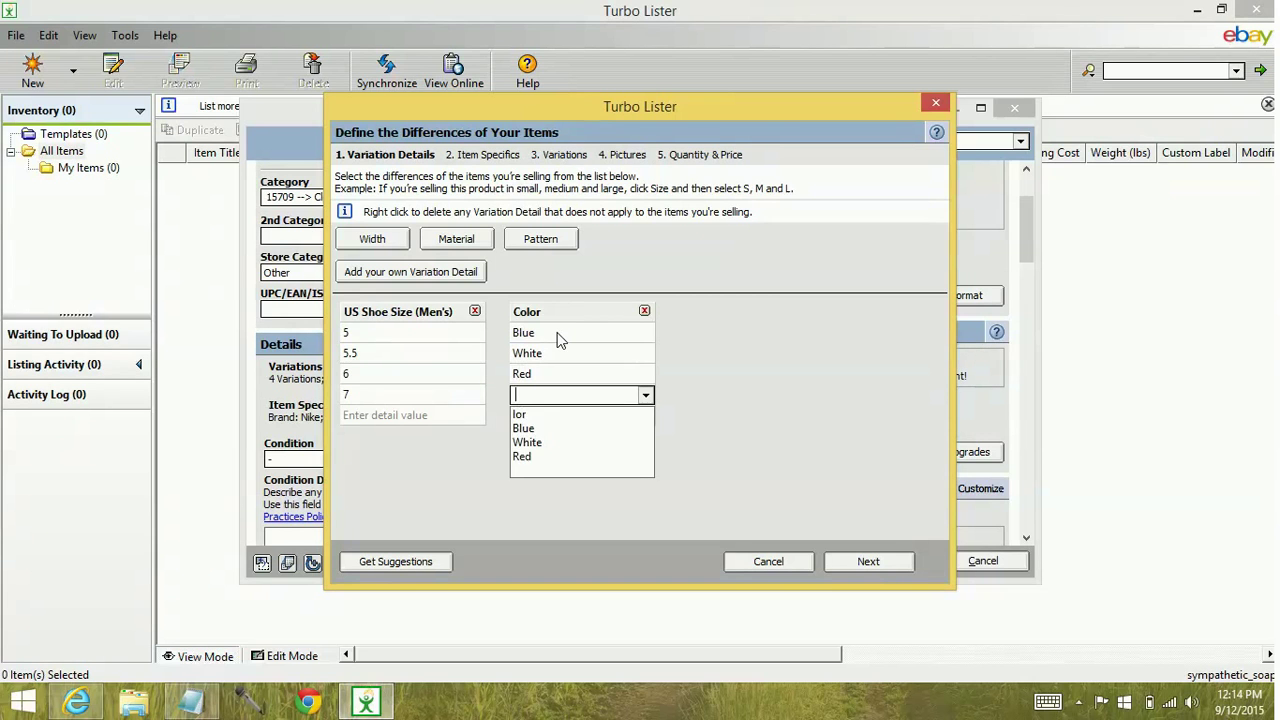
pyautogui.write('Black')
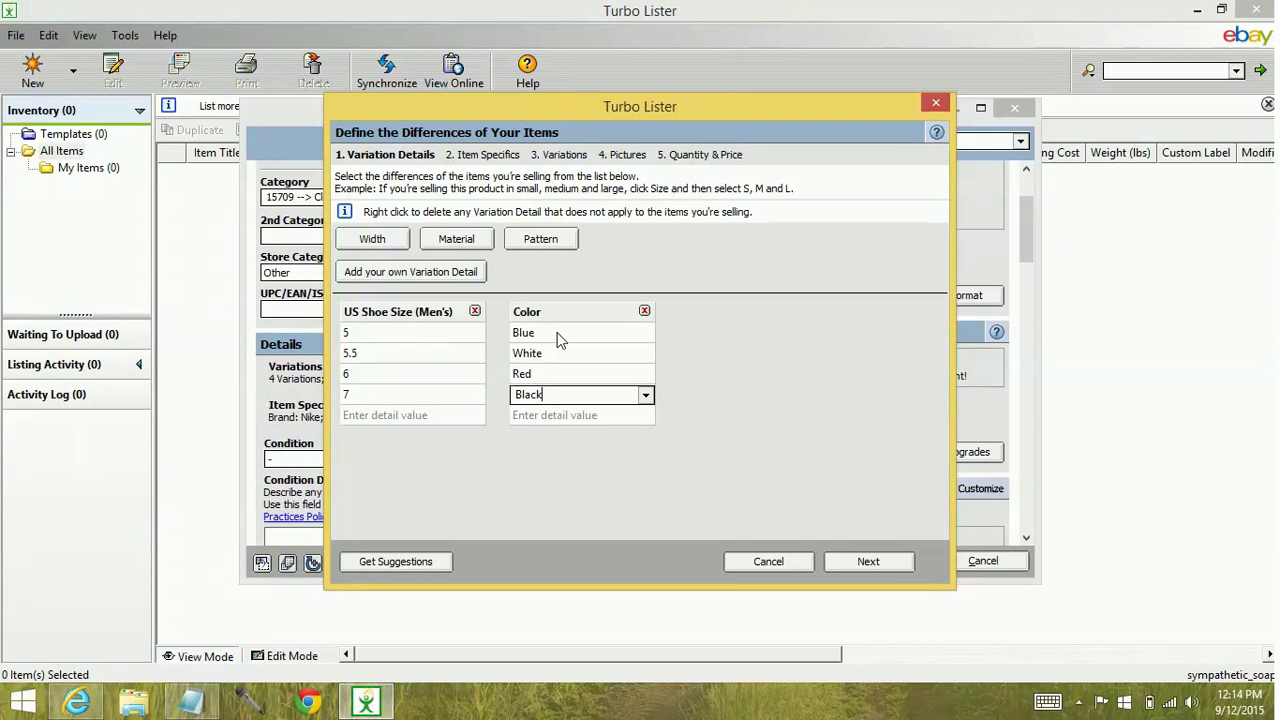
pyautogui.click(853, 478)
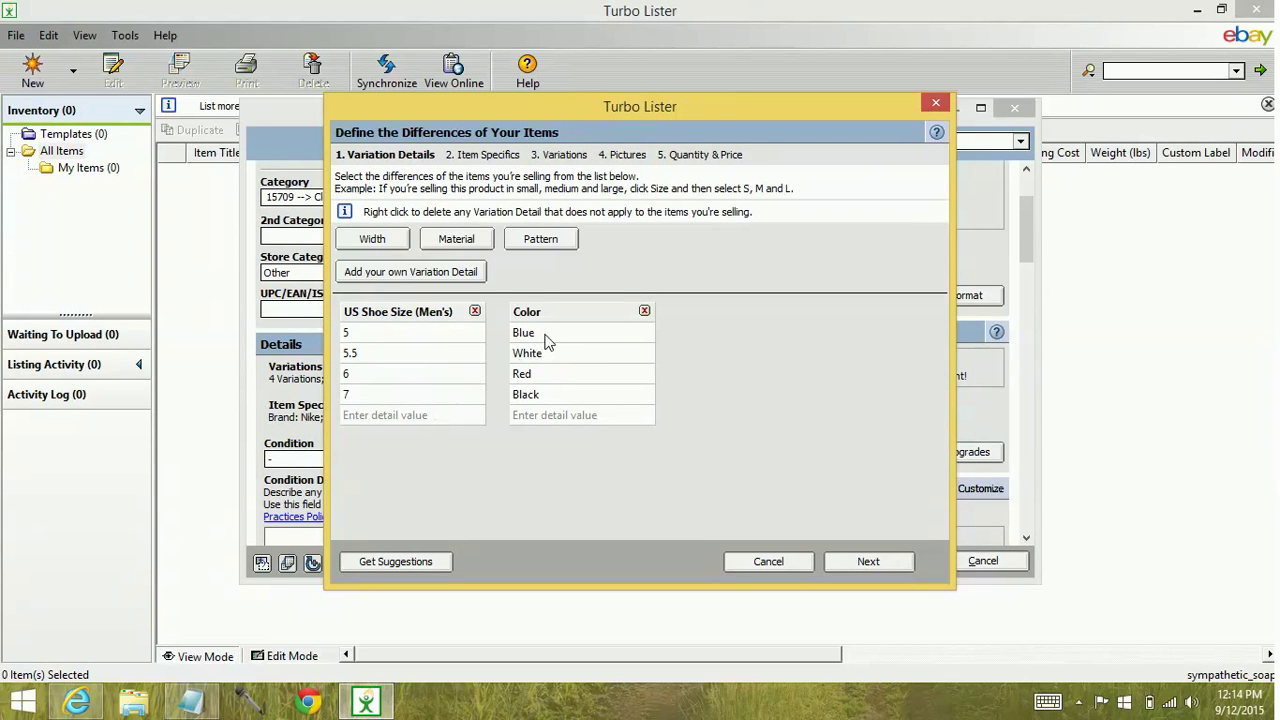
pyautogui.click(857, 562)
pyautogui.click(855, 560)
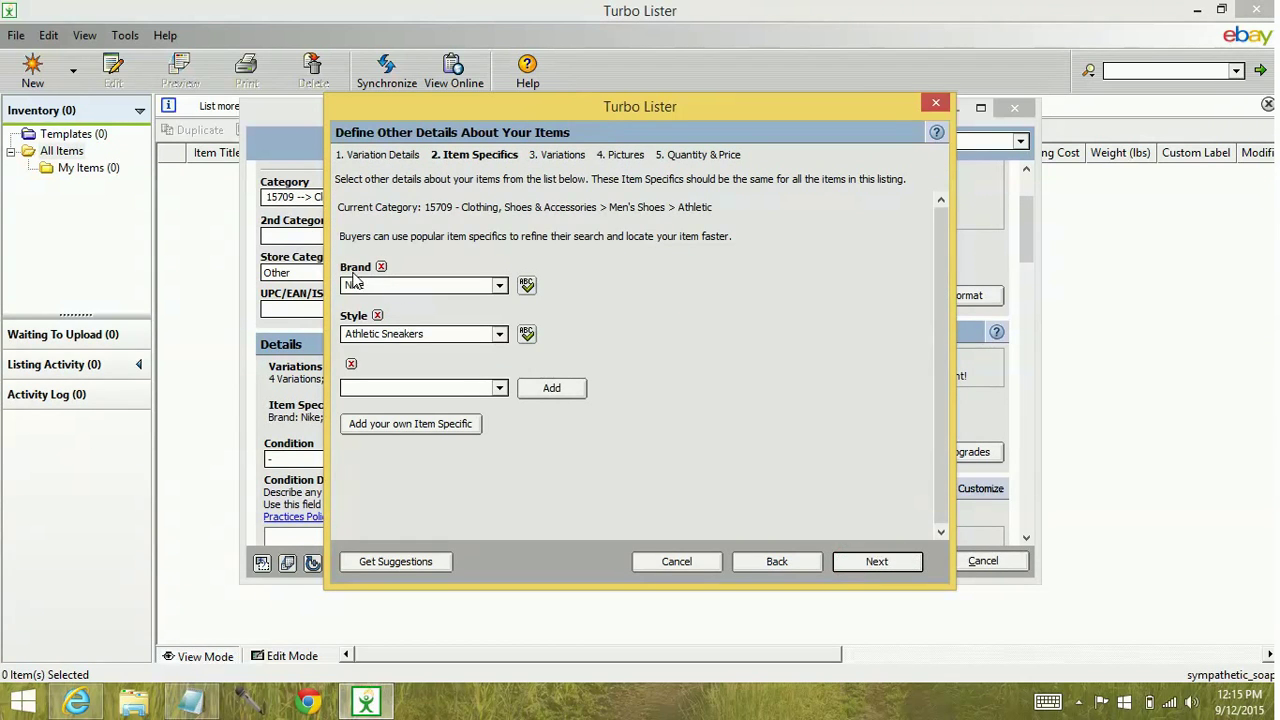
# Continue to the Variations stage and set the color of test1, test2, test3 and test4 to Blue.
pyautogui.click(870, 562)
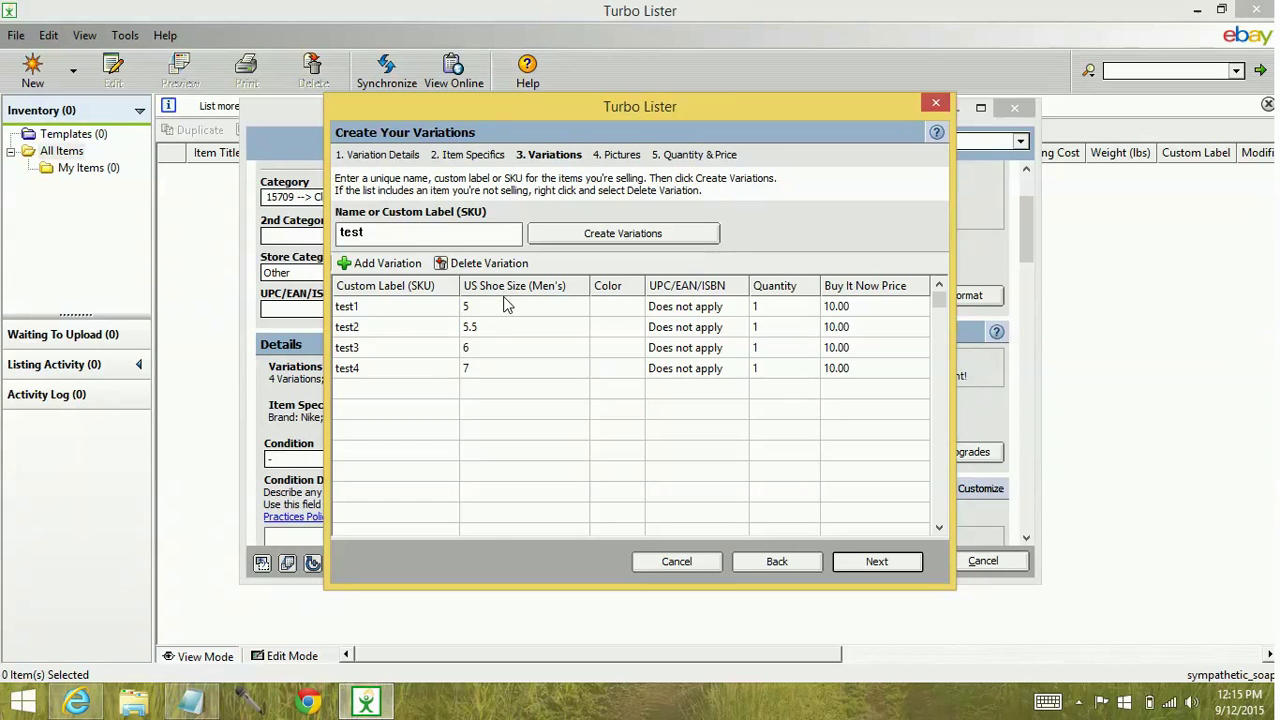
pyautogui.click(616, 306)
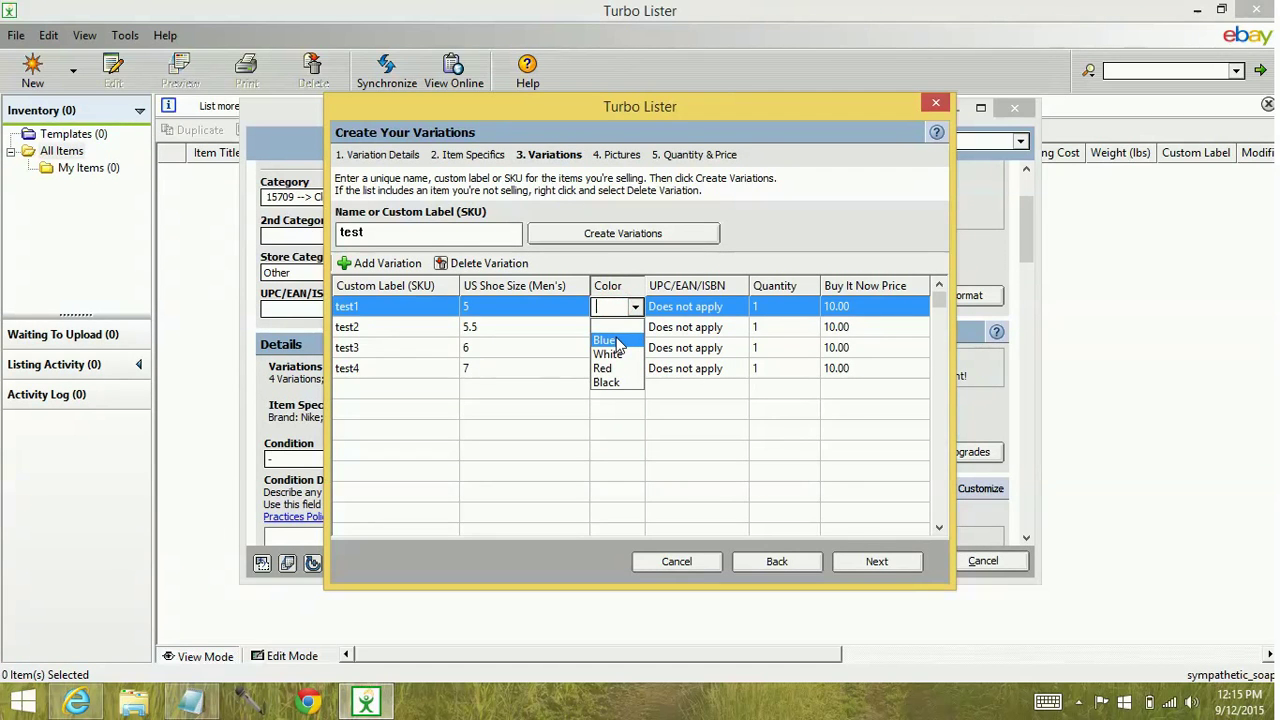
pyautogui.click(615, 341)
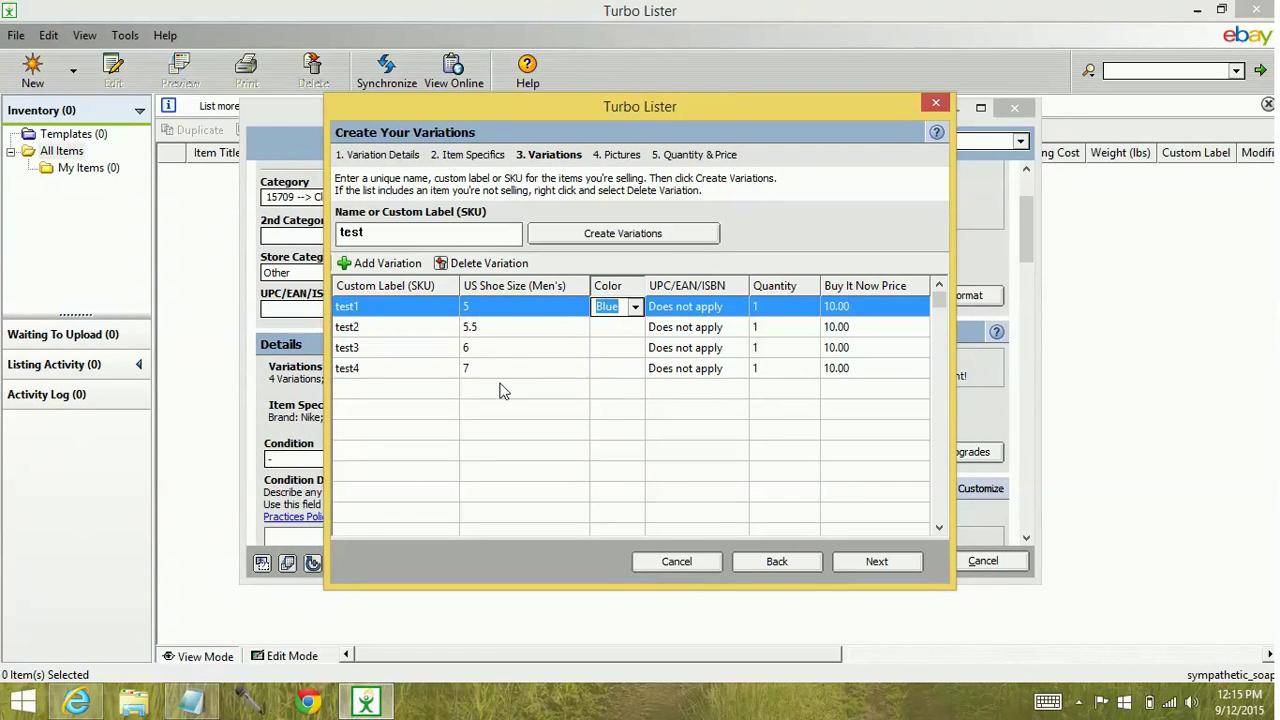
pyautogui.click(628, 328)
pyautogui.click(607, 360)
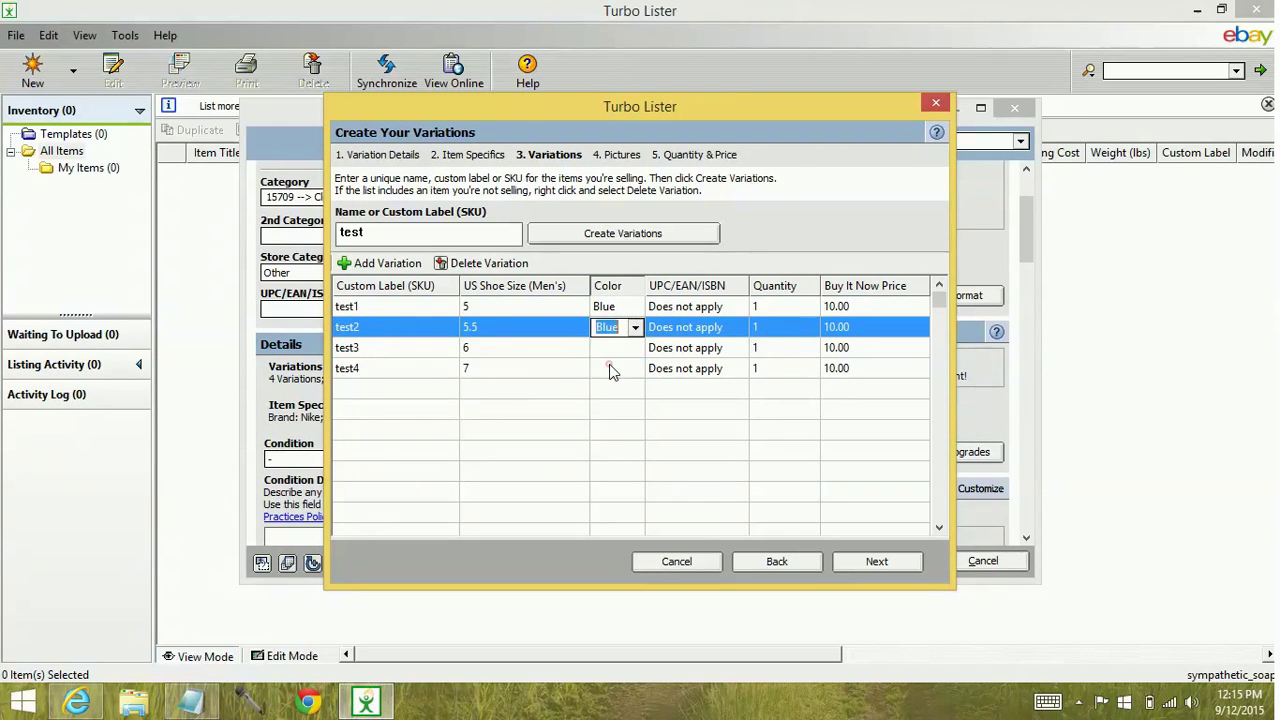
pyautogui.click(605, 350)
pyautogui.click(605, 350)
pyautogui.click(604, 381)
pyautogui.click(607, 368)
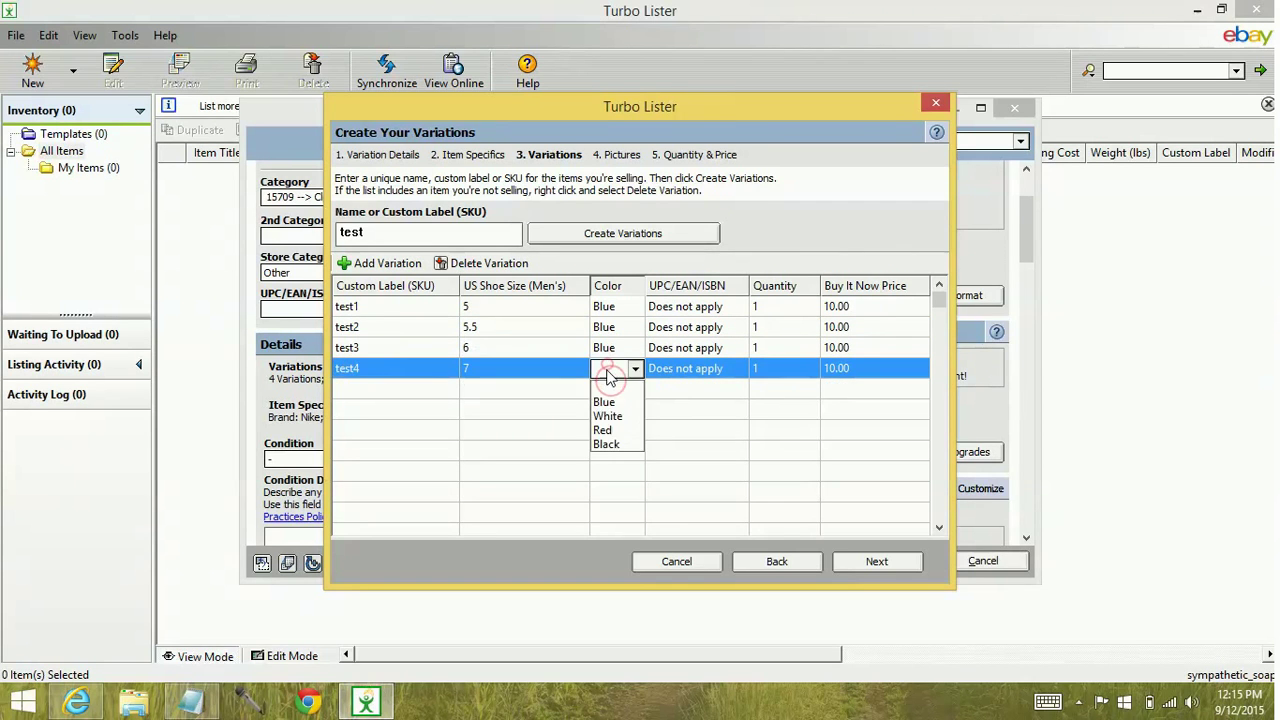
pyautogui.click(605, 403)
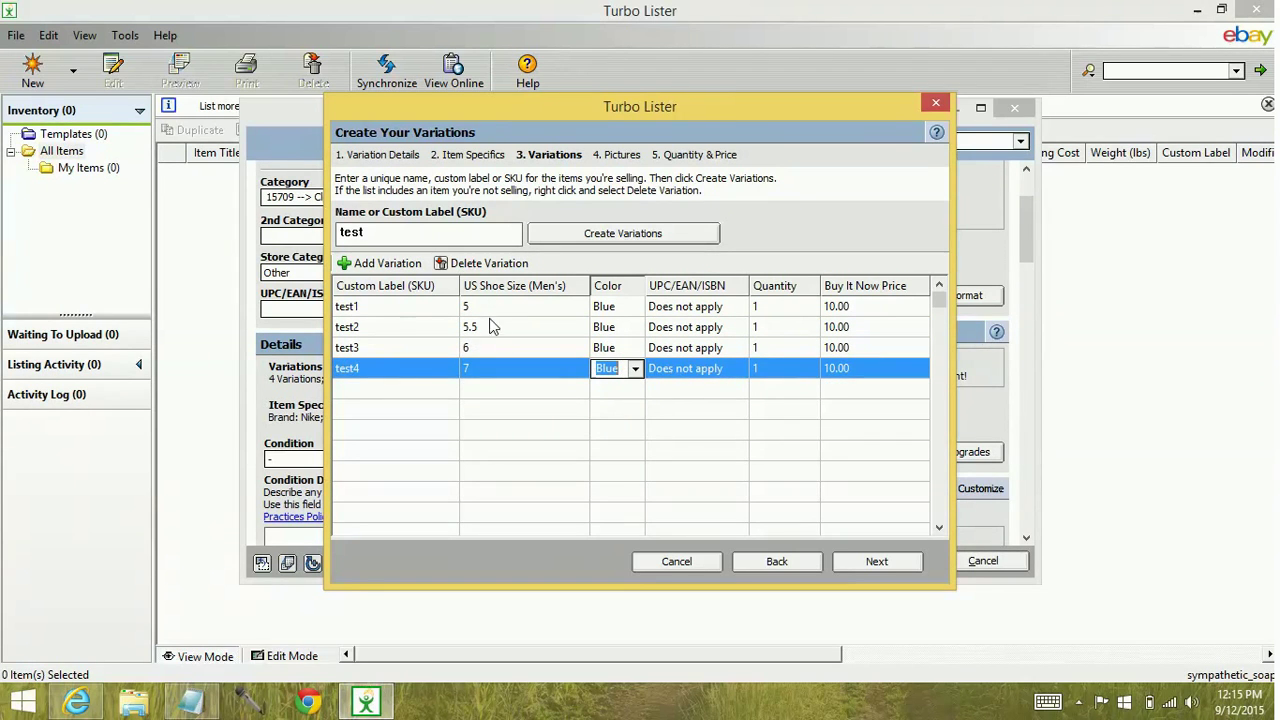
# Add two variation rows below test4 with US shoe sizes 5 and 5.5, both in White.
pyautogui.click(502, 390)
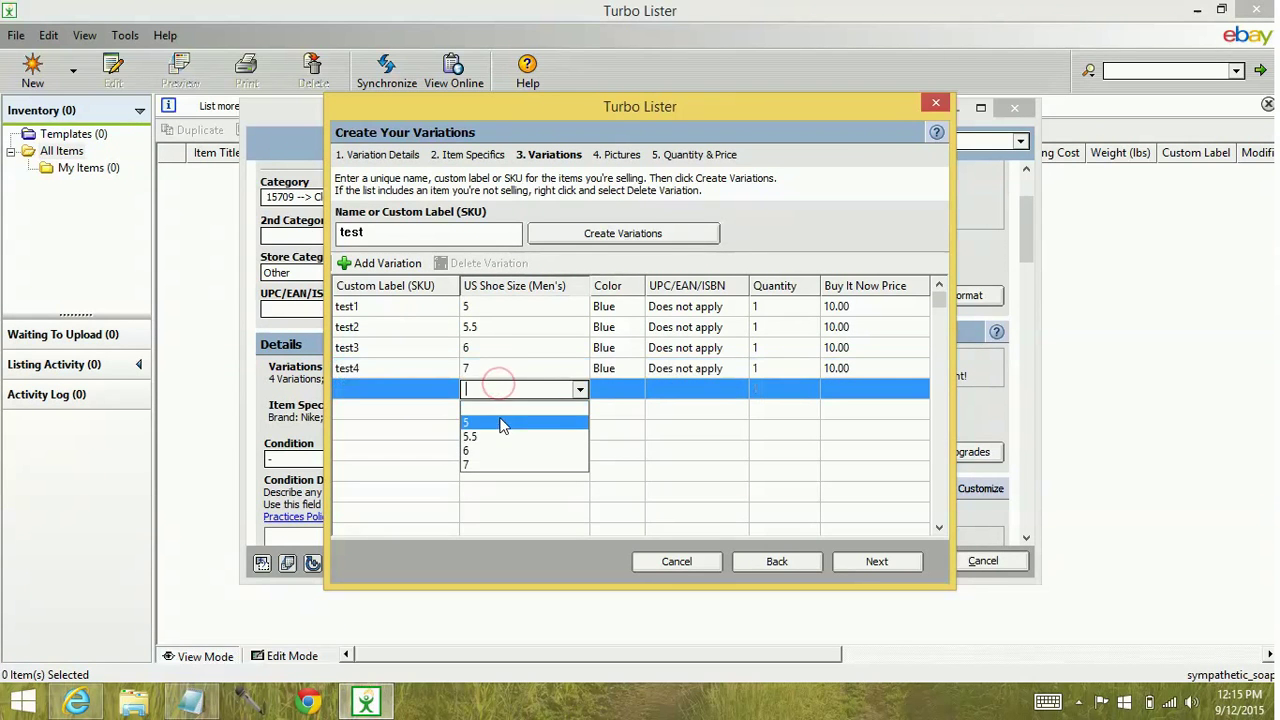
pyautogui.click(500, 420)
pyautogui.click(509, 410)
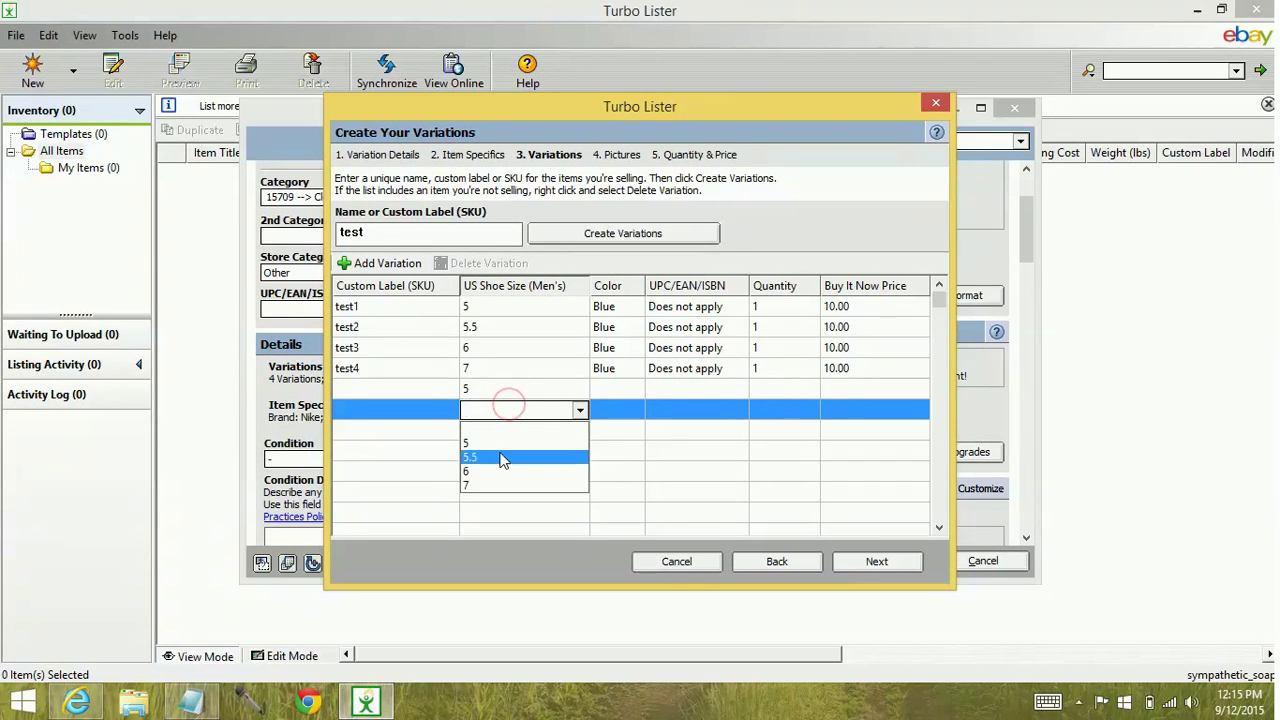
pyautogui.click(499, 452)
pyautogui.click(617, 390)
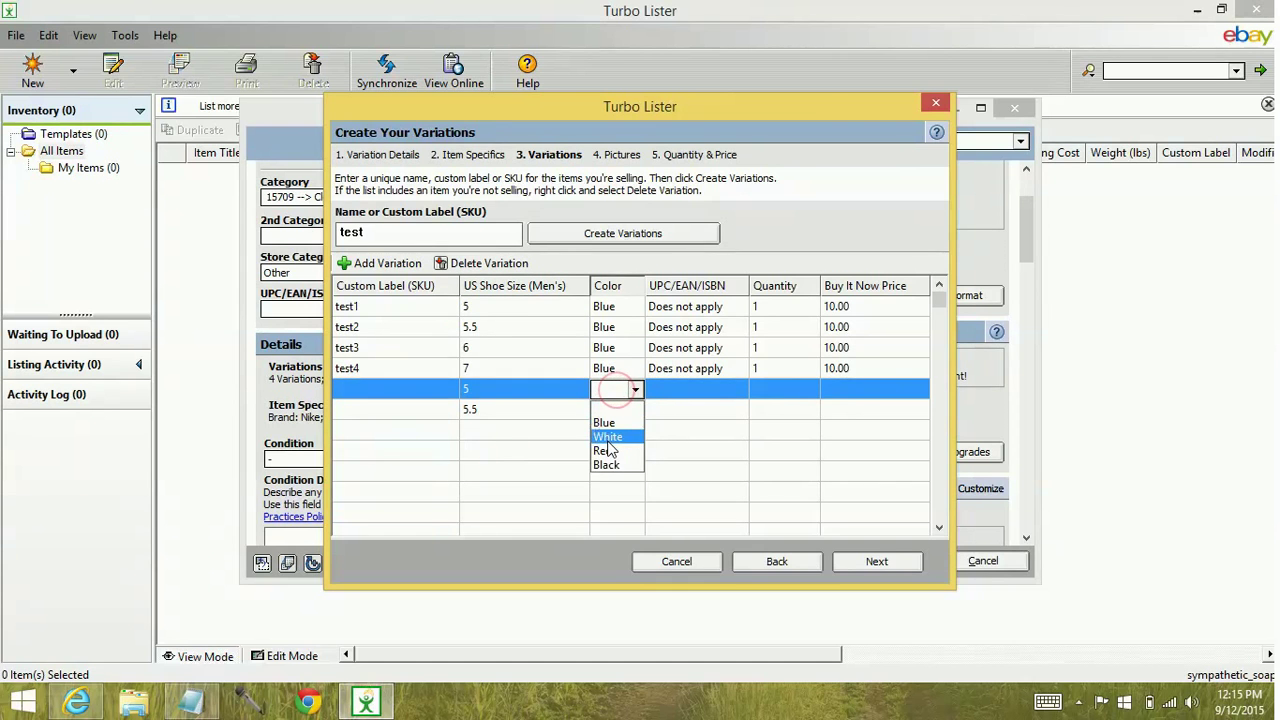
pyautogui.click(606, 437)
pyautogui.click(604, 412)
pyautogui.click(604, 412)
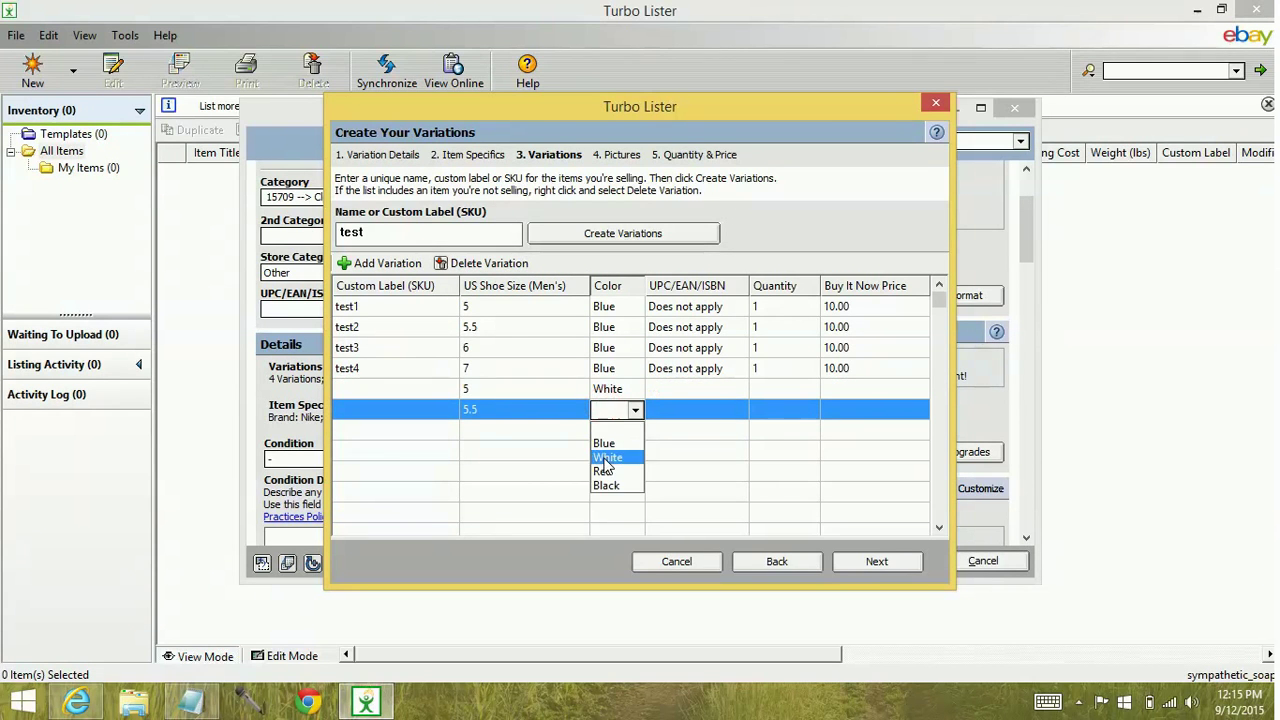
pyautogui.click(606, 455)
# Add three more variation rows below the White ones with US shoe sizes 5, 5.5 and 6.
pyautogui.click(477, 436)
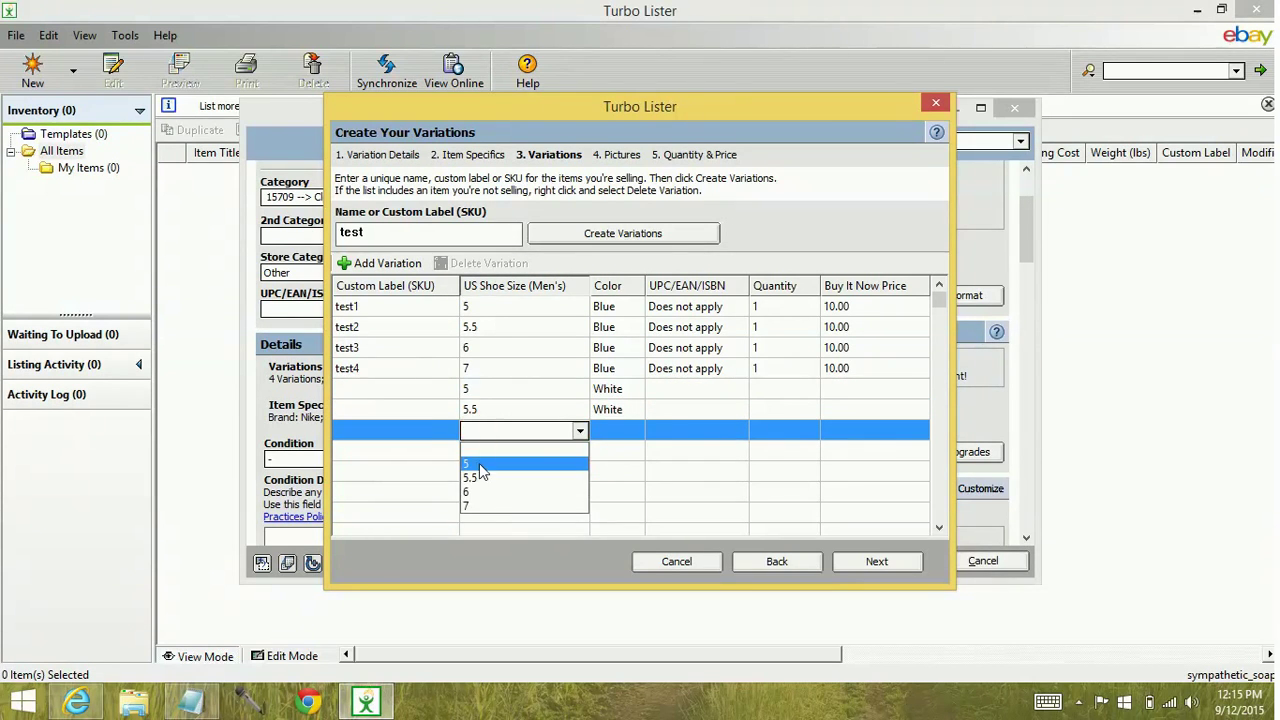
pyautogui.click(480, 464)
pyautogui.click(483, 455)
pyautogui.click(481, 498)
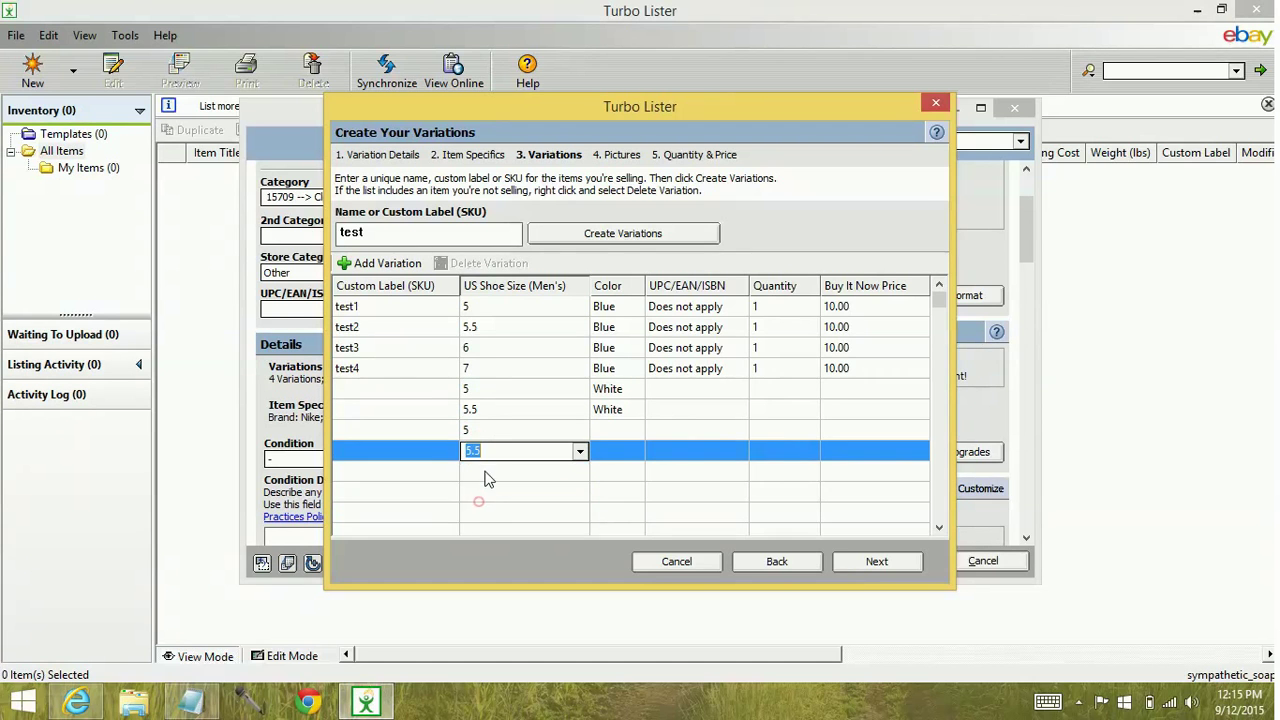
pyautogui.click(486, 471)
pyautogui.click(486, 533)
# Set the color of the three uncolored rows, sizes 5, 5.5 and 6, to Red.
pyautogui.click(620, 429)
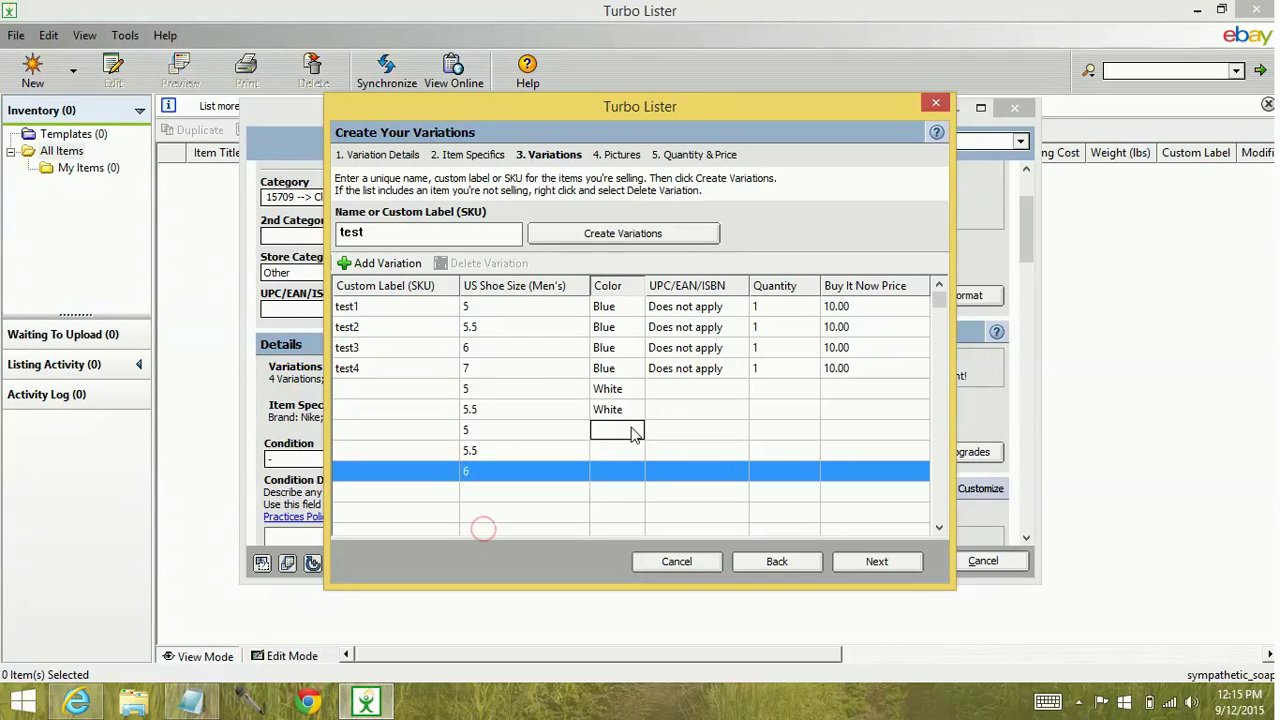
pyautogui.click(603, 494)
pyautogui.click(618, 450)
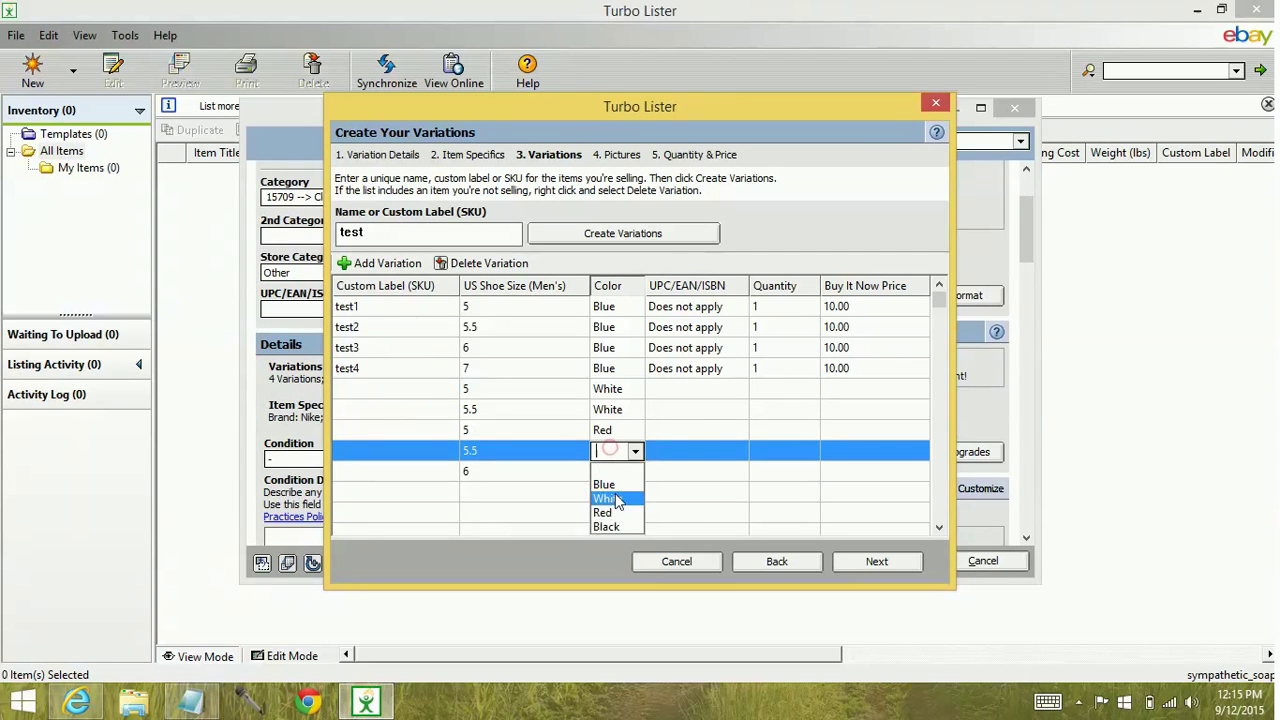
pyautogui.click(605, 513)
pyautogui.click(621, 472)
pyautogui.click(622, 477)
pyautogui.click(614, 530)
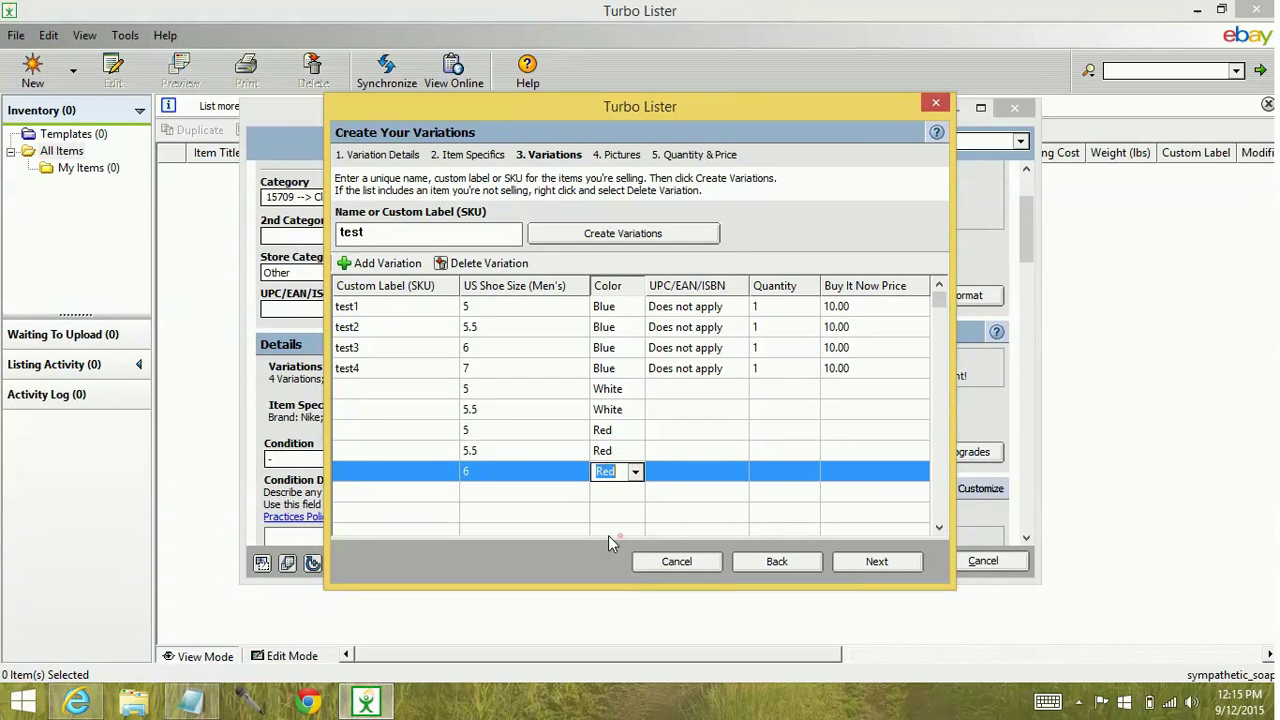
# Add a variation row below the Red ones with US shoe size 7 and color Black.
pyautogui.click(487, 490)
pyautogui.click(490, 558)
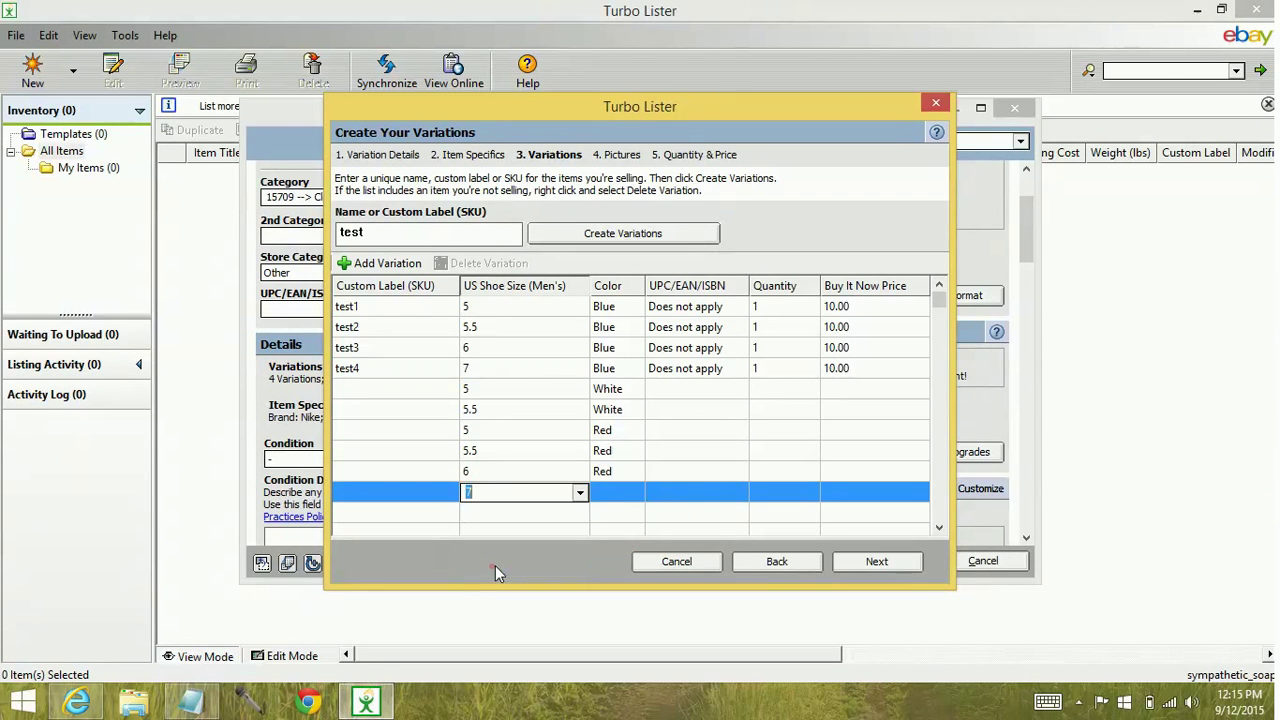
pyautogui.click(622, 493)
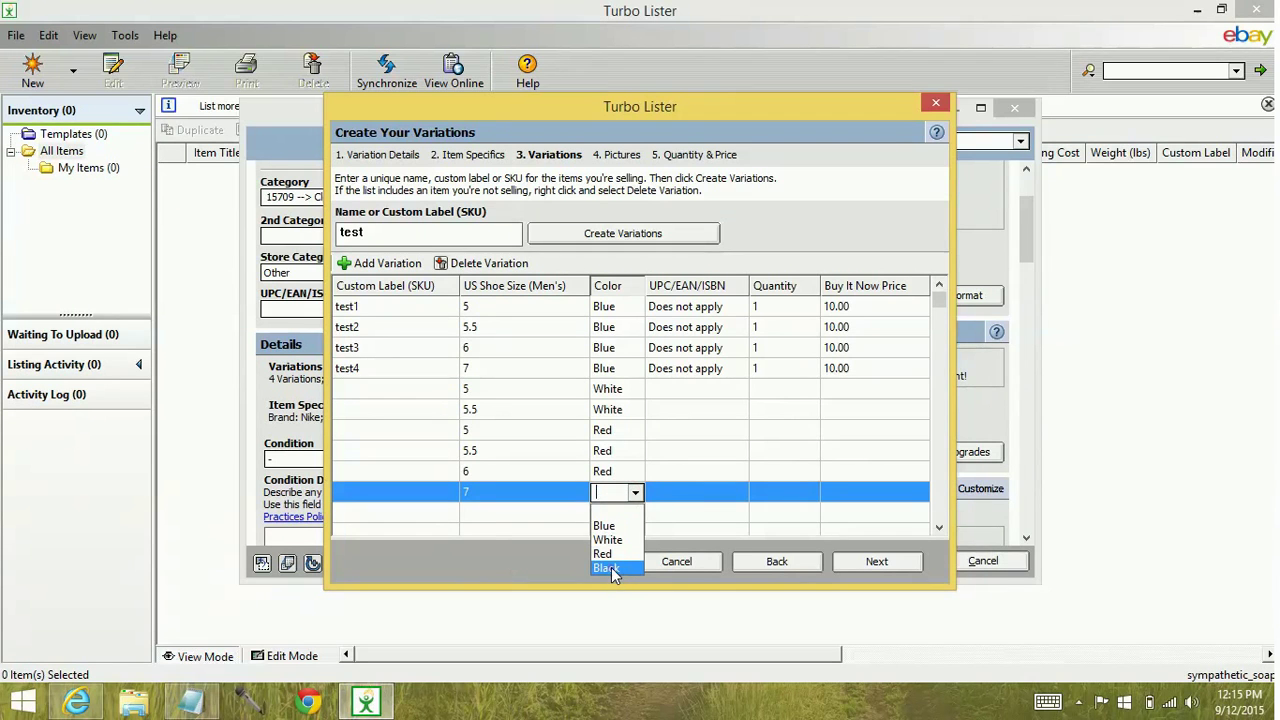
pyautogui.click(607, 567)
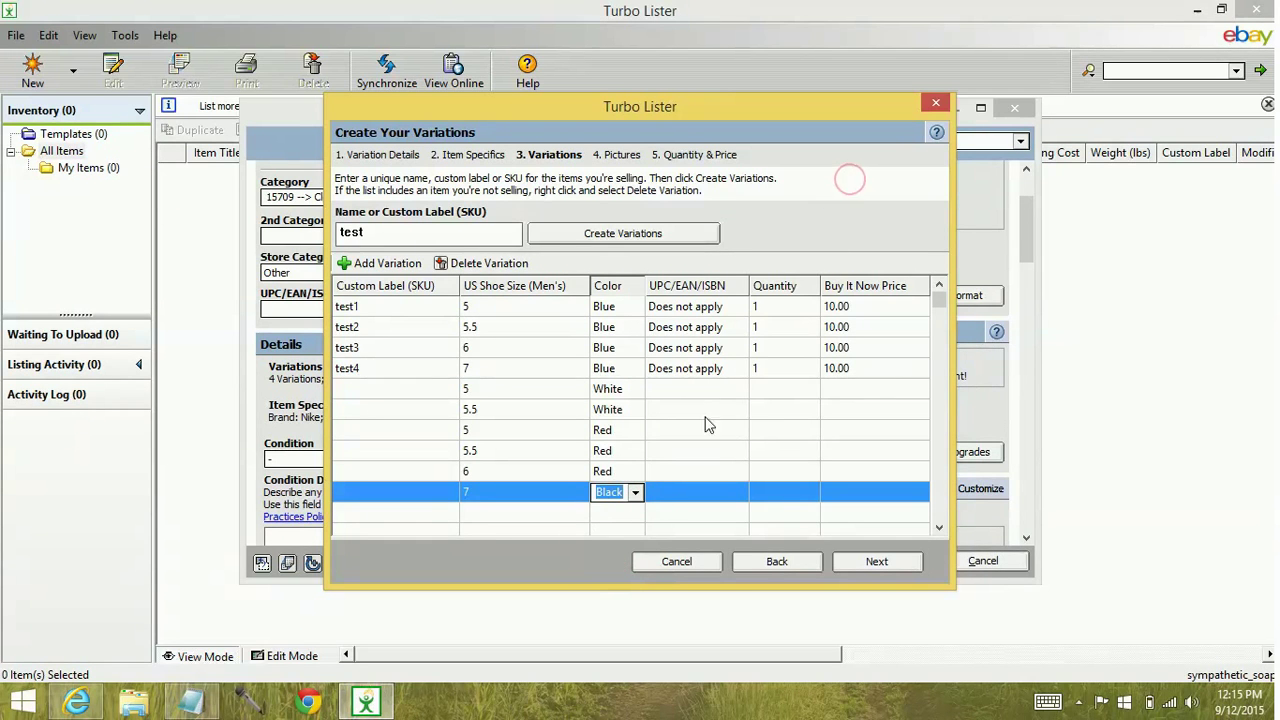
# Set UPC/EAN/ISBN to Does not apply for the six White, Red and Black variations.
pyautogui.click(686, 389)
pyautogui.click(675, 409)
pyautogui.click(675, 410)
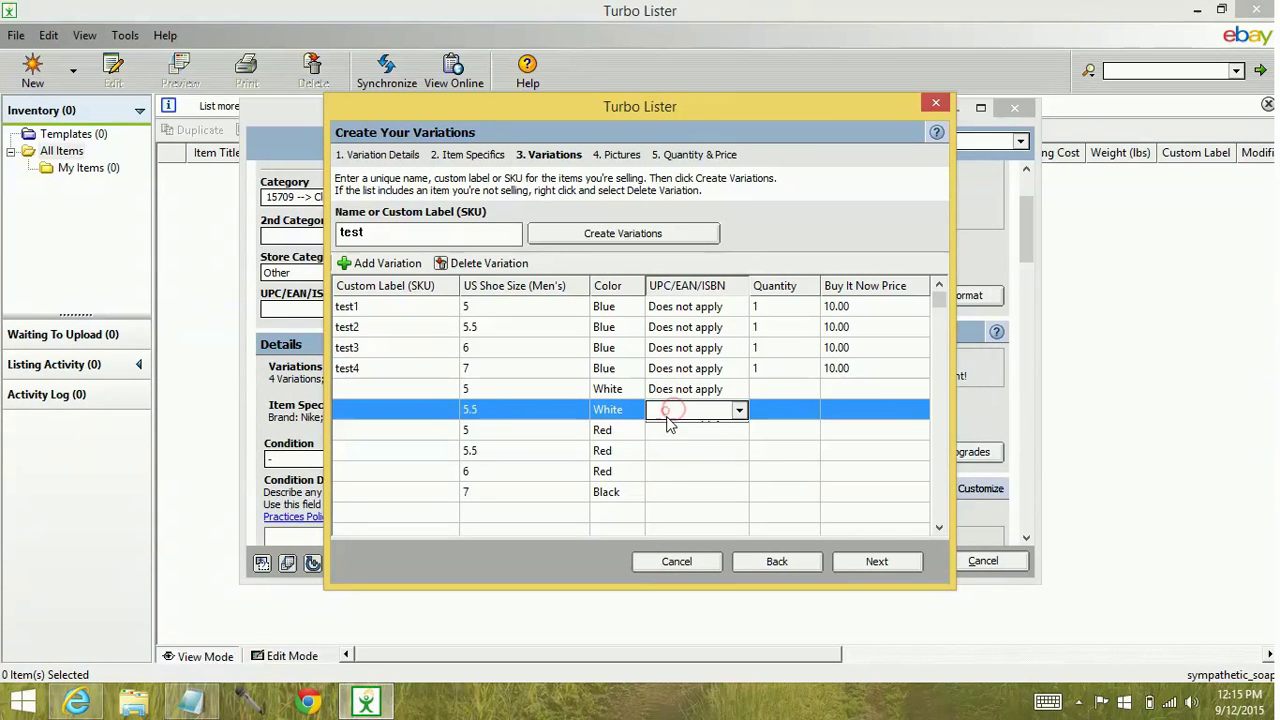
pyautogui.click(675, 430)
pyautogui.click(674, 434)
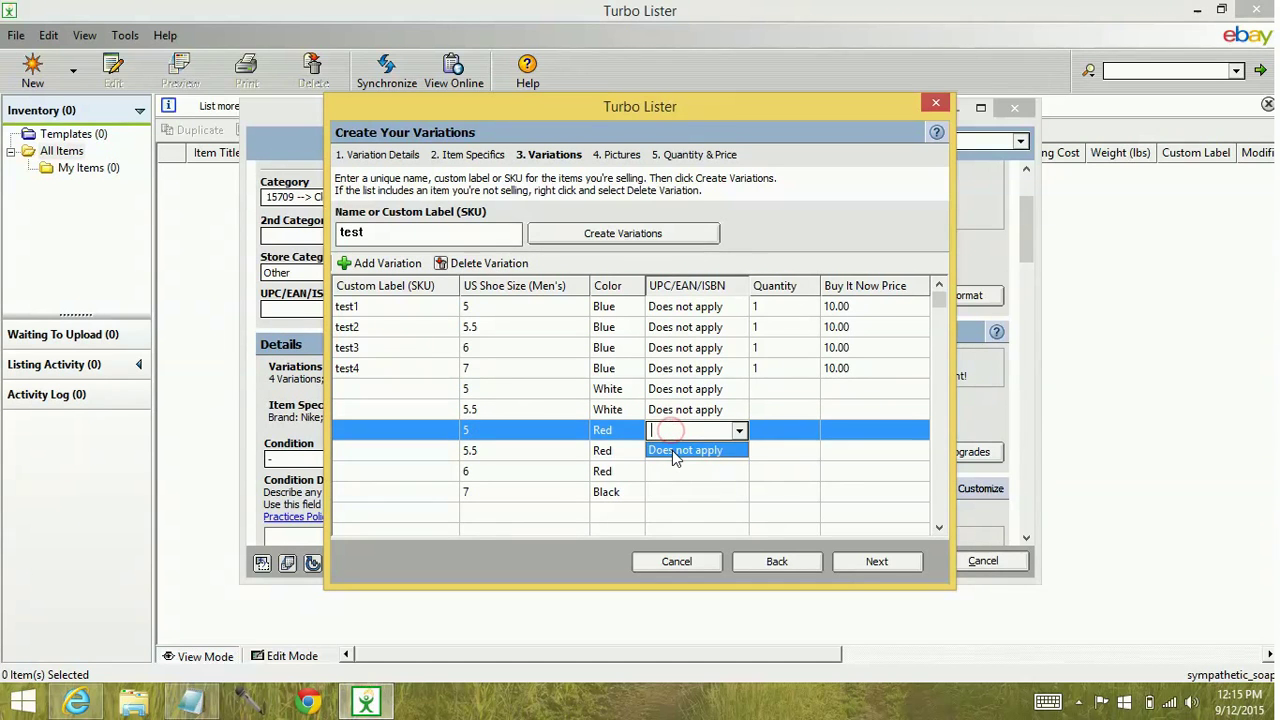
pyautogui.click(674, 452)
pyautogui.click(675, 452)
pyautogui.click(677, 472)
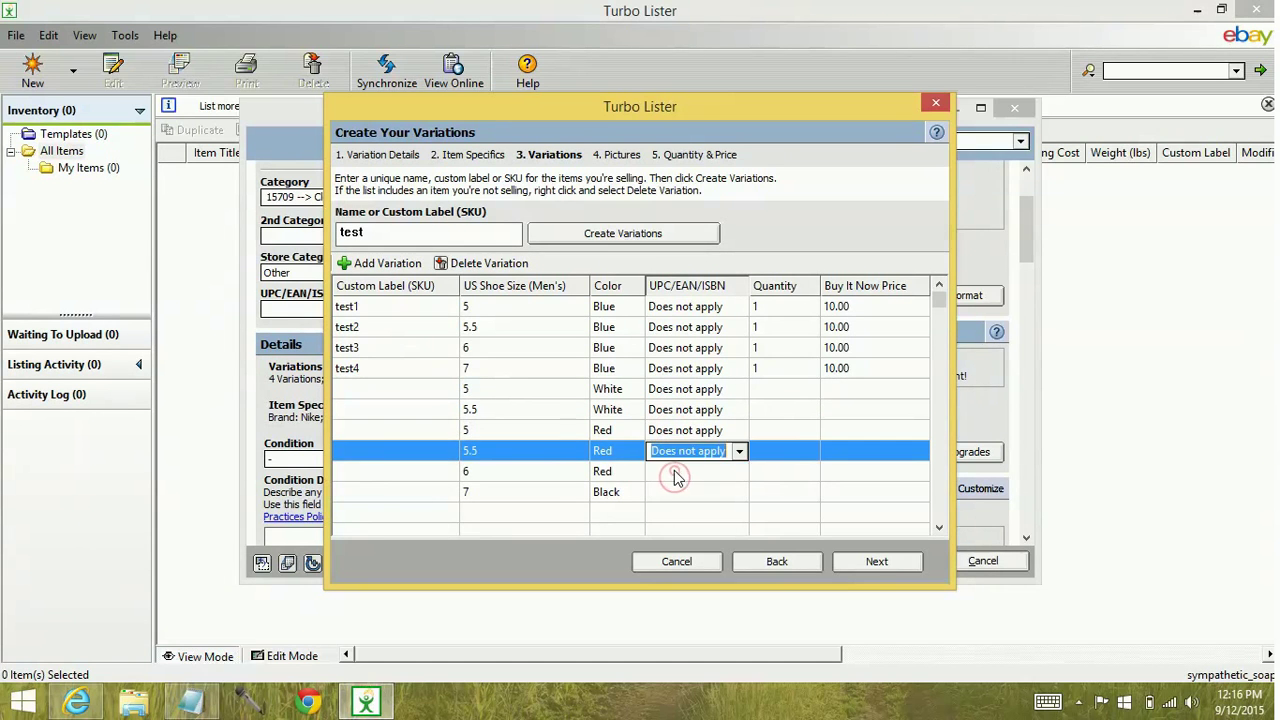
pyautogui.click(677, 471)
pyautogui.click(677, 490)
pyautogui.click(676, 492)
pyautogui.click(676, 494)
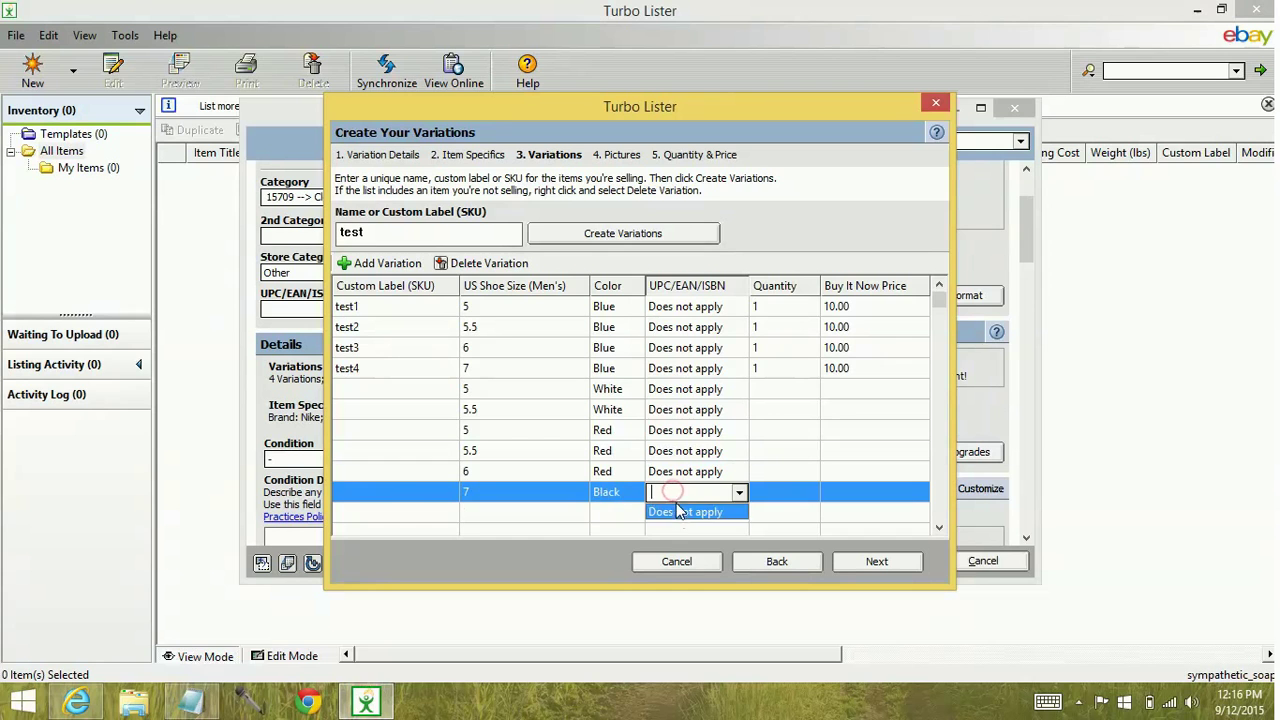
pyautogui.click(678, 512)
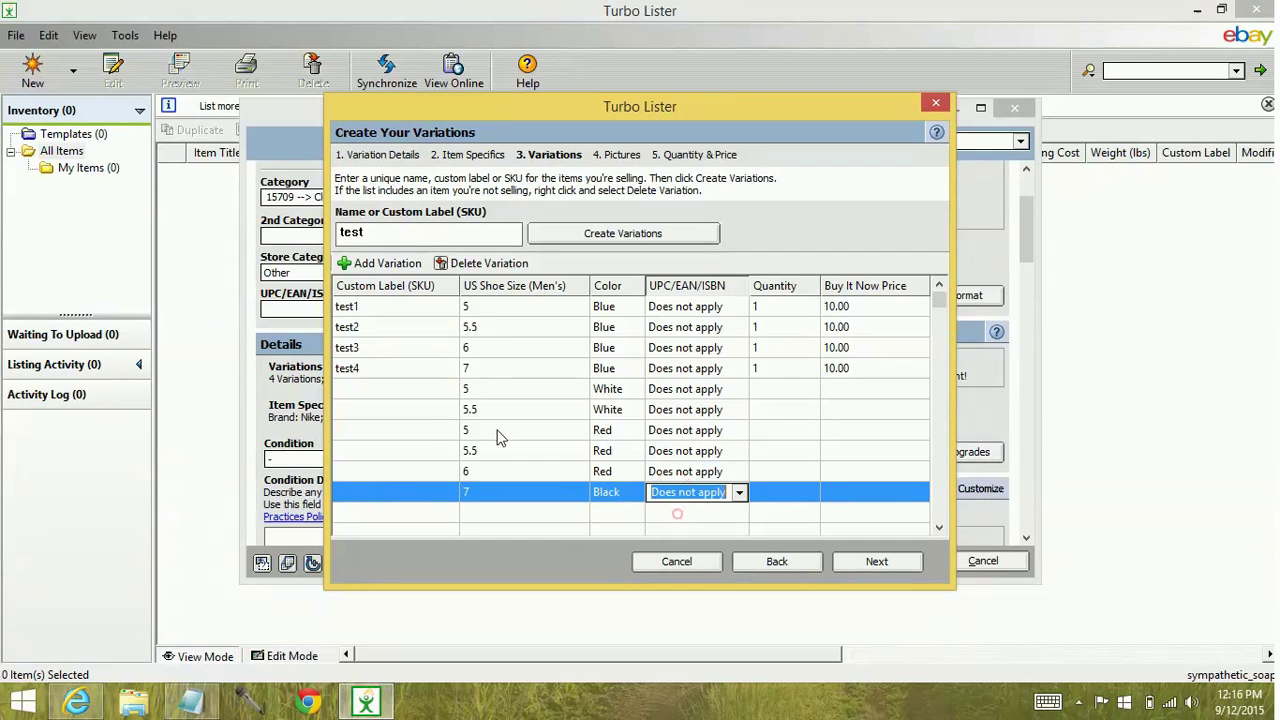
# Give the six White, Red and Black variations the custom labels 1, 2, 3, 4, 5 and 6 in order.
pyautogui.click(377, 395)
pyautogui.click(377, 395)
pyautogui.write('1')
pyautogui.click(380, 408)
pyautogui.write('2')
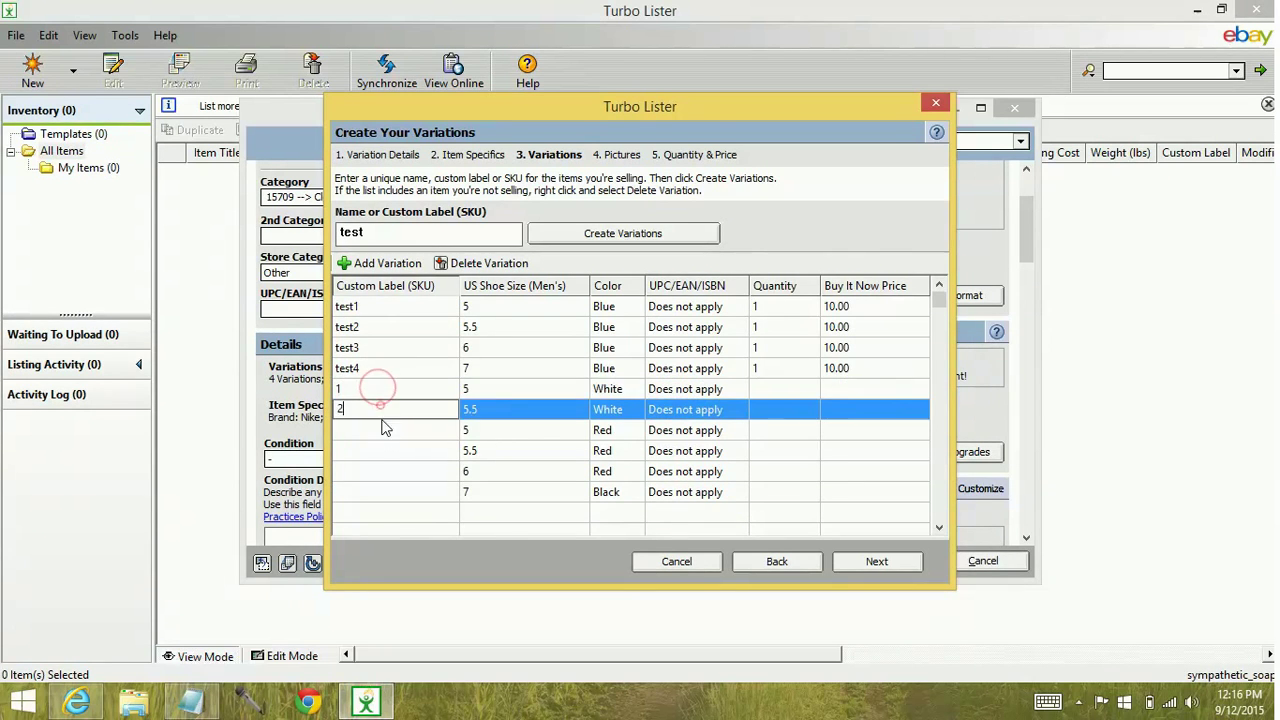
pyautogui.click(383, 432)
pyautogui.write('3')
pyautogui.click(384, 452)
pyautogui.write('4')
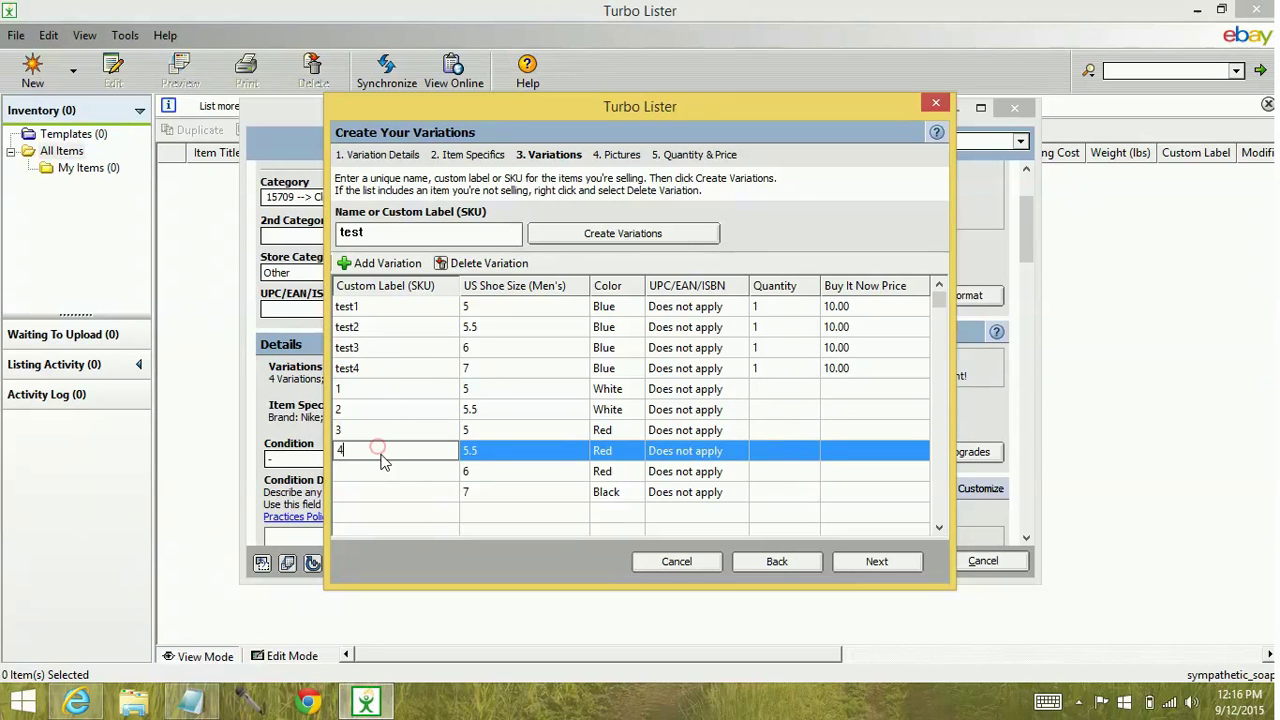
pyautogui.click(378, 471)
pyautogui.write('5')
pyautogui.click(378, 490)
pyautogui.write('6')
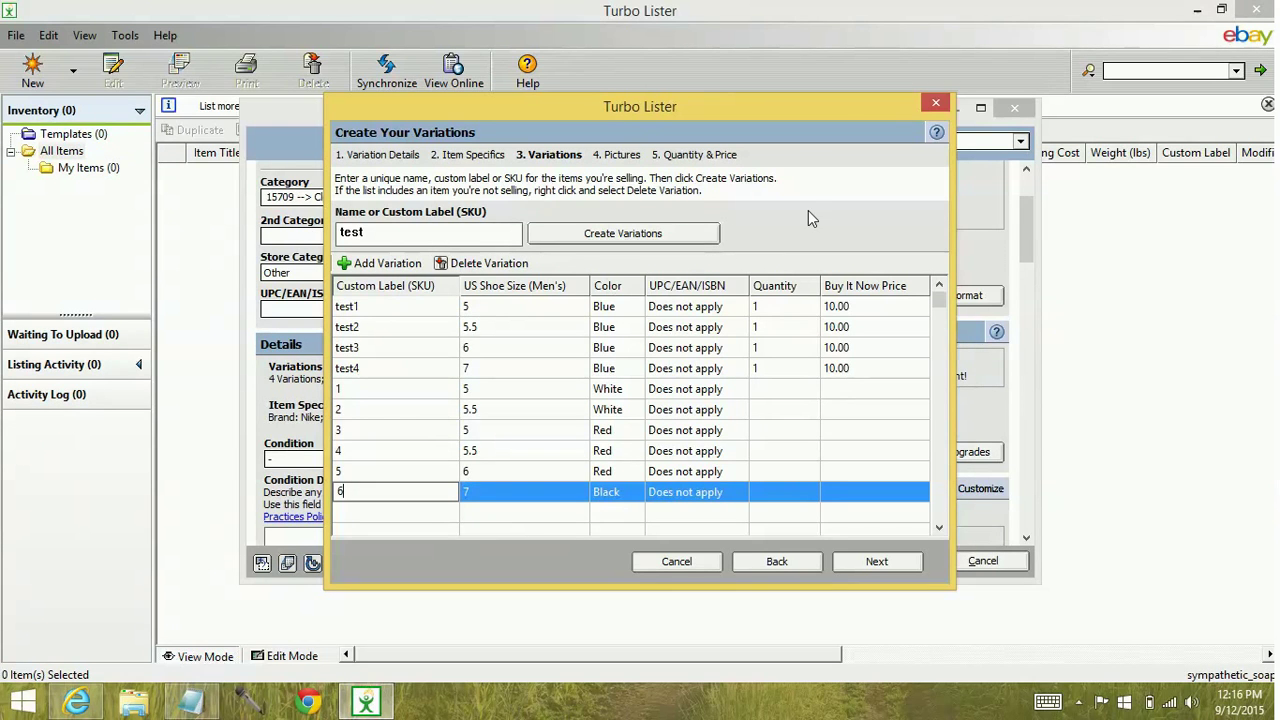
# Enter quantities 1, 2, 5, 1, 6 and 4 for the variations labeled 1 through 6.
pyautogui.click(787, 396)
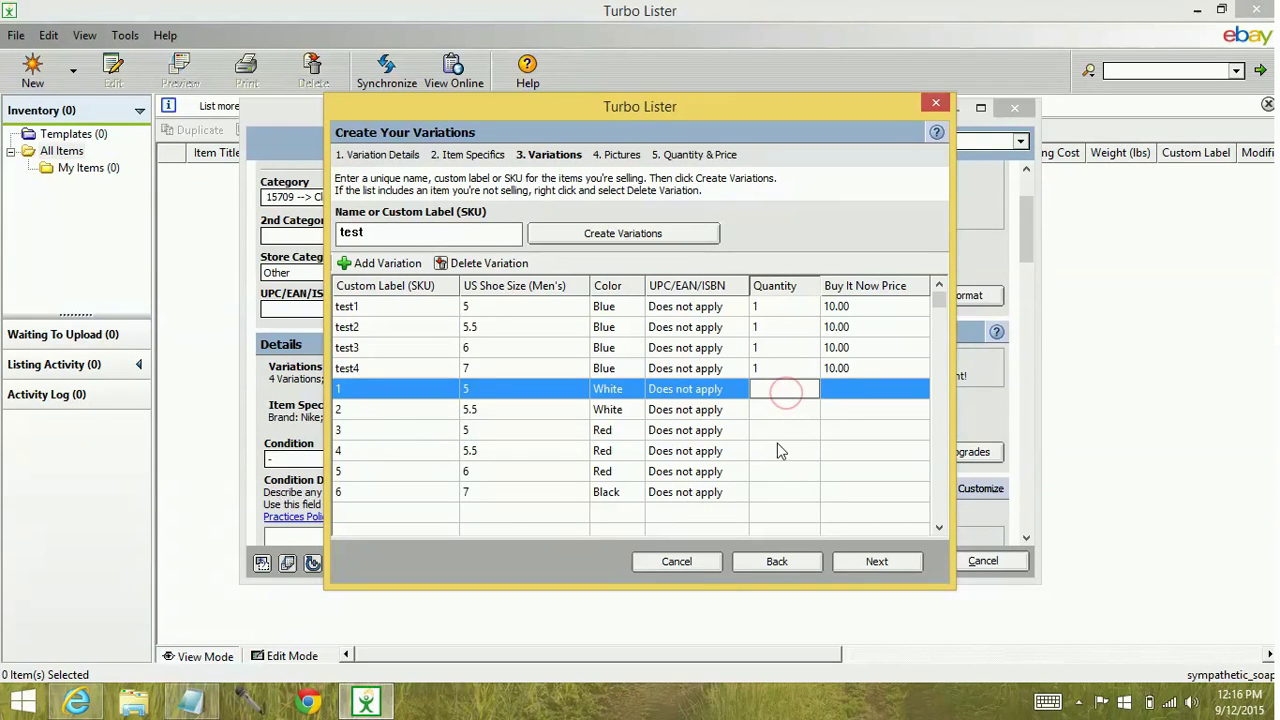
pyautogui.write('1')
pyautogui.click(776, 408)
pyautogui.write('2')
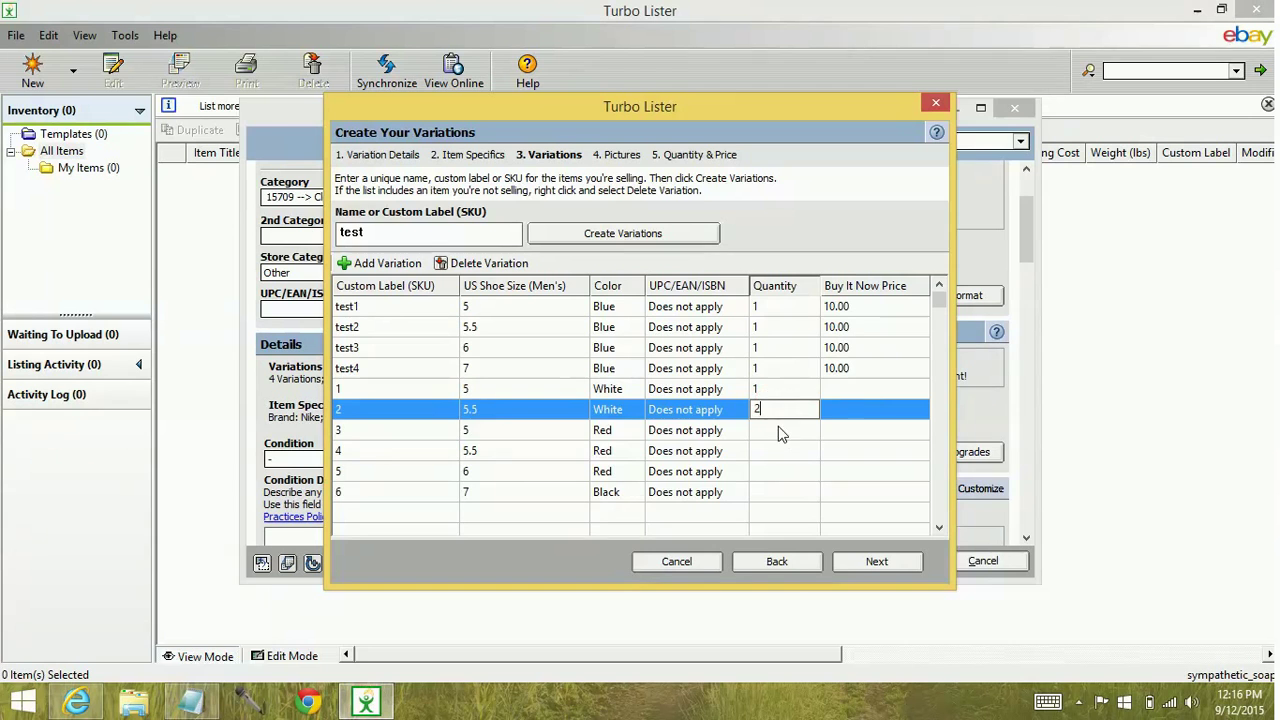
pyautogui.click(778, 430)
pyautogui.write('5')
pyautogui.click(781, 451)
pyautogui.write('1')
pyautogui.click(782, 471)
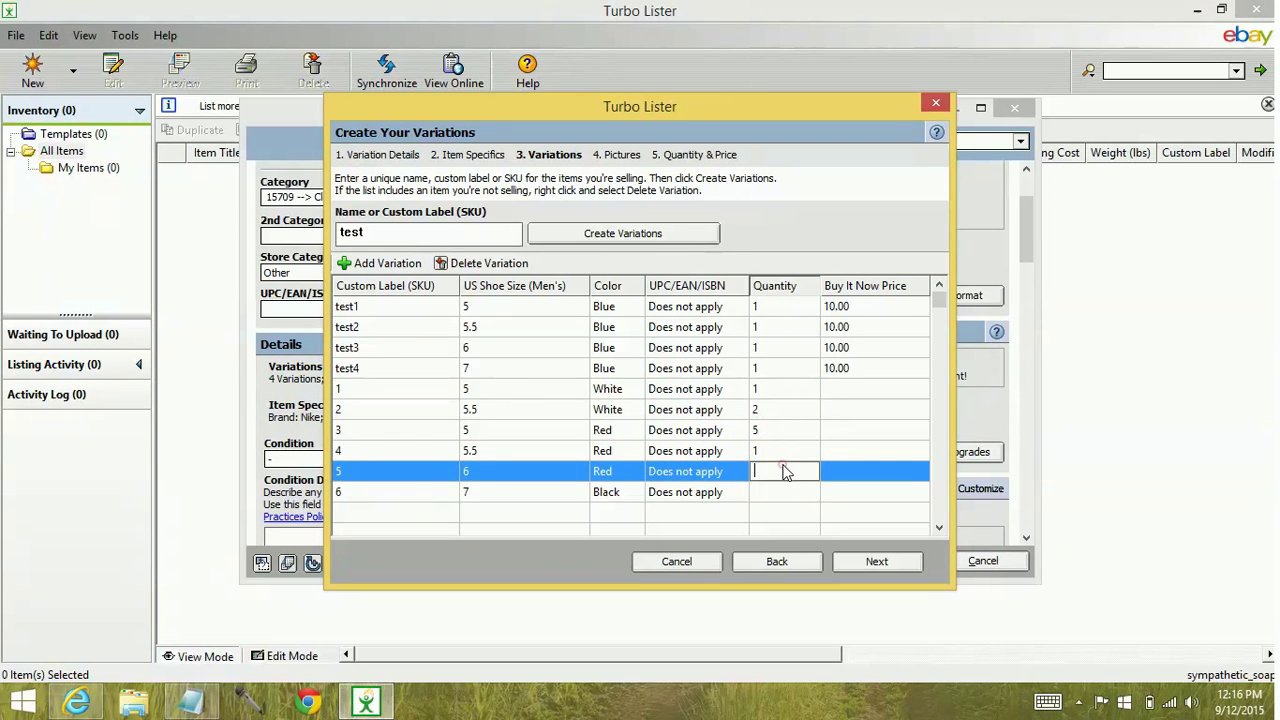
pyautogui.write('6')
pyautogui.click(780, 492)
pyautogui.write('4')
# Copy test4's Buy It Now price of 10.00 to the variations labeled 1 through 6.
pyautogui.click(853, 368)
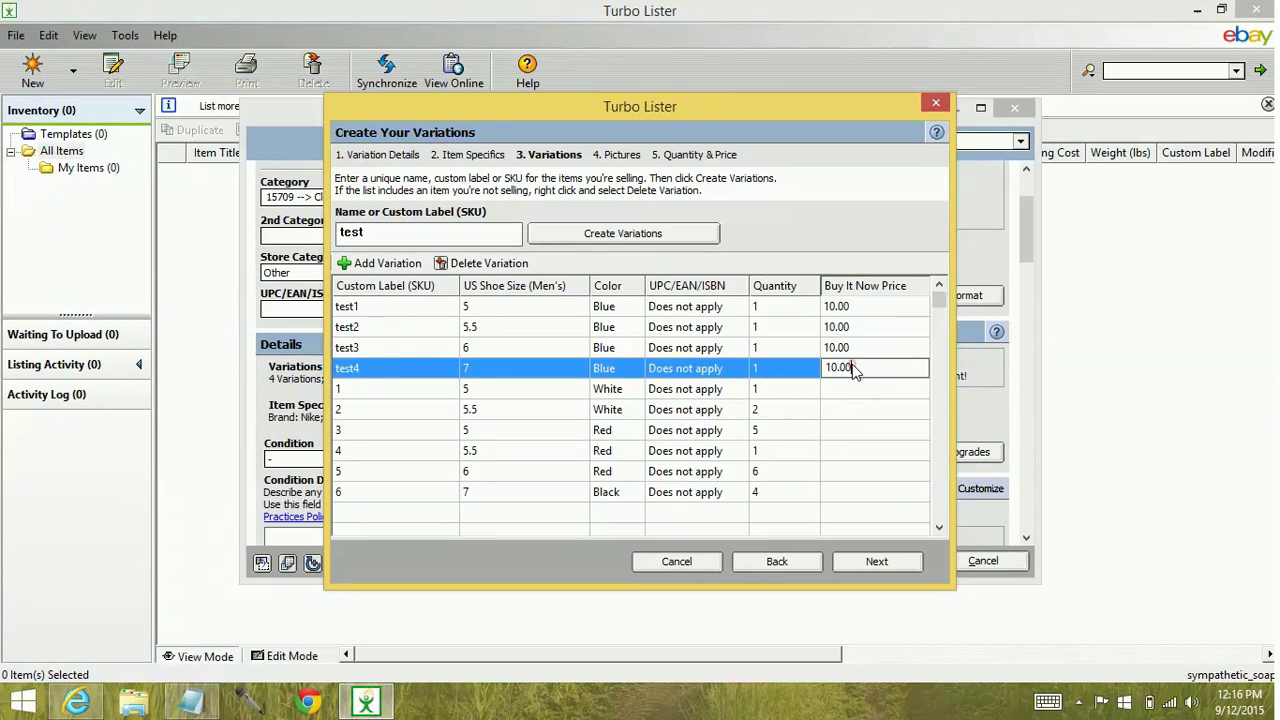
pyautogui.moveTo(872, 368); pyautogui.dragTo(812, 372)
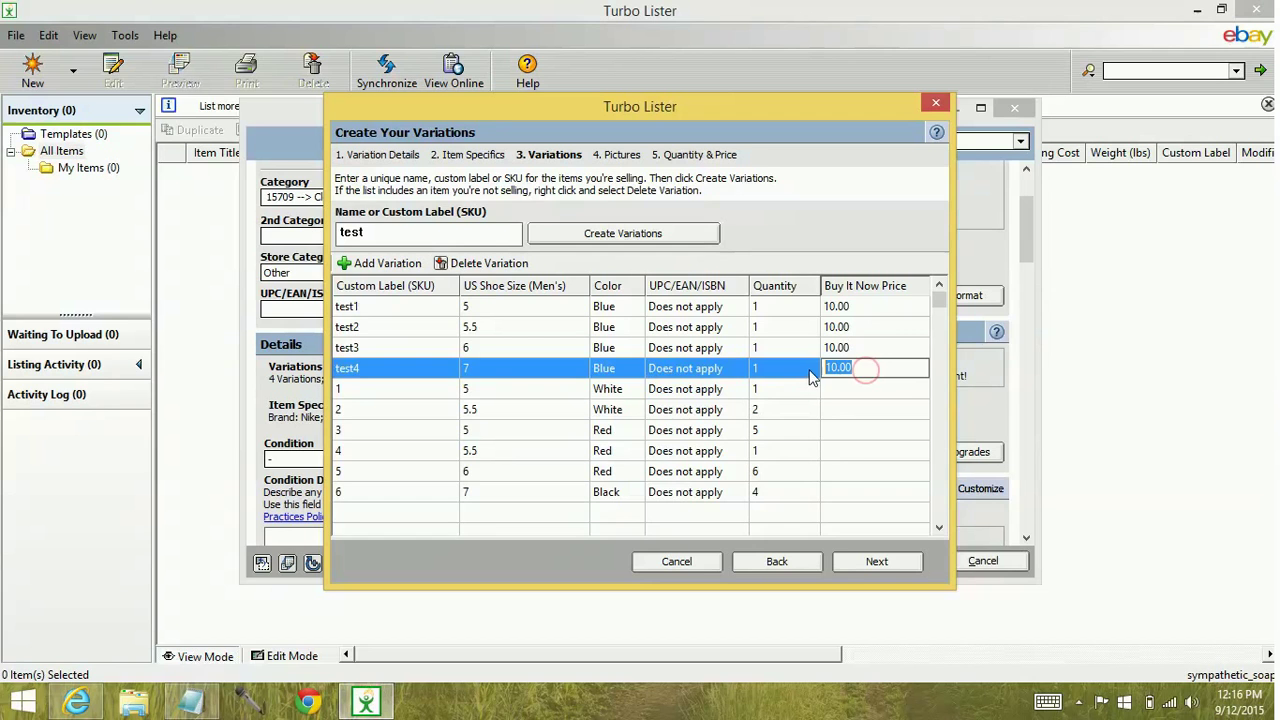
pyautogui.hotkey('ctrl', 'c')
pyautogui.click(868, 389)
pyautogui.hotkey('ctrl', 'v')
pyautogui.click(855, 409)
pyautogui.hotkey('ctrl', 'v')
pyautogui.click(846, 430)
pyautogui.hotkey('ctrl', 'v')
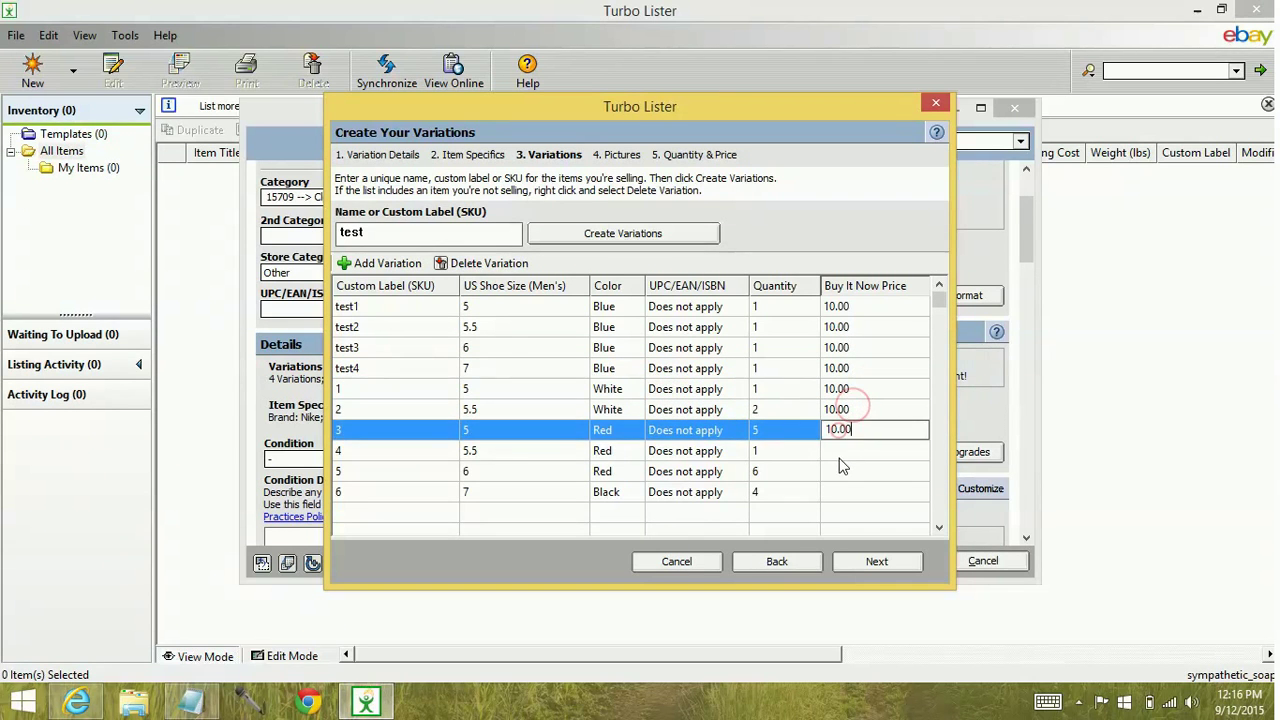
pyautogui.click(843, 450)
pyautogui.hotkey('ctrl', 'v')
pyautogui.click(845, 471)
pyautogui.hotkey('ctrl', 'v')
pyautogui.click(852, 491)
pyautogui.hotkey('ctrl', 'v')
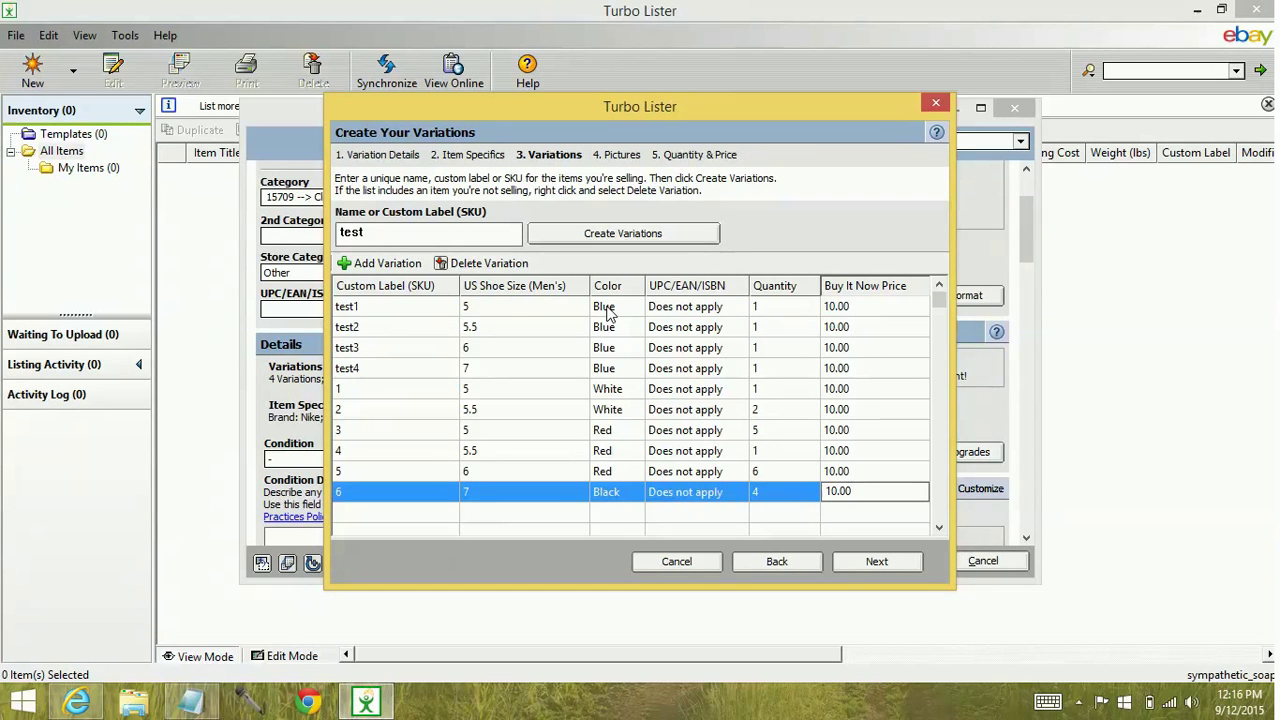
pyautogui.click(485, 313)
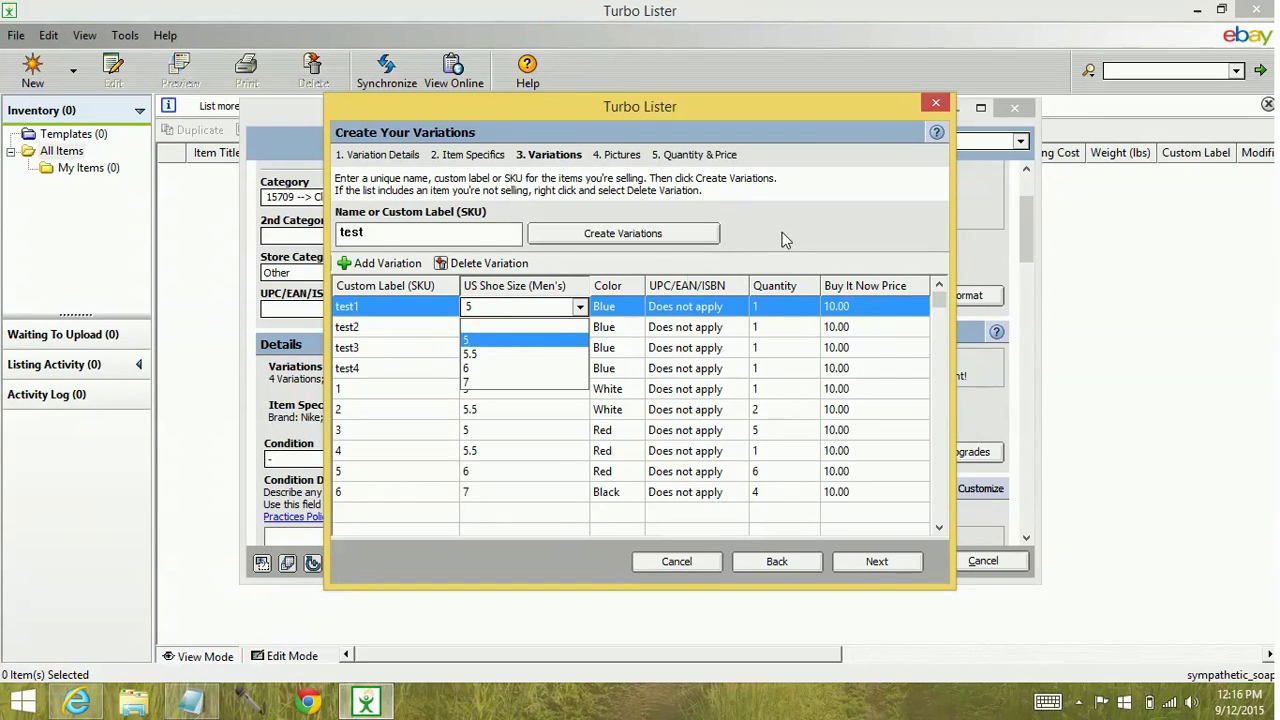
pyautogui.click(846, 202)
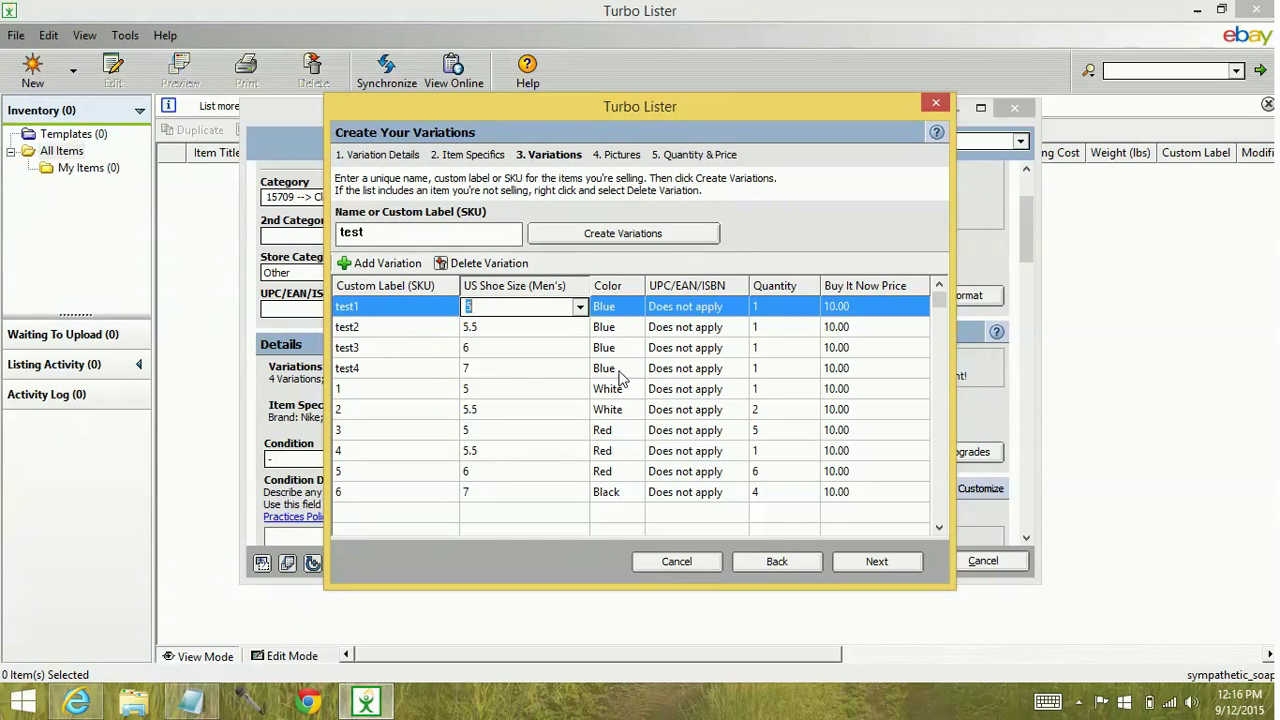
pyautogui.moveTo(620, 372); pyautogui.dragTo(615, 390)
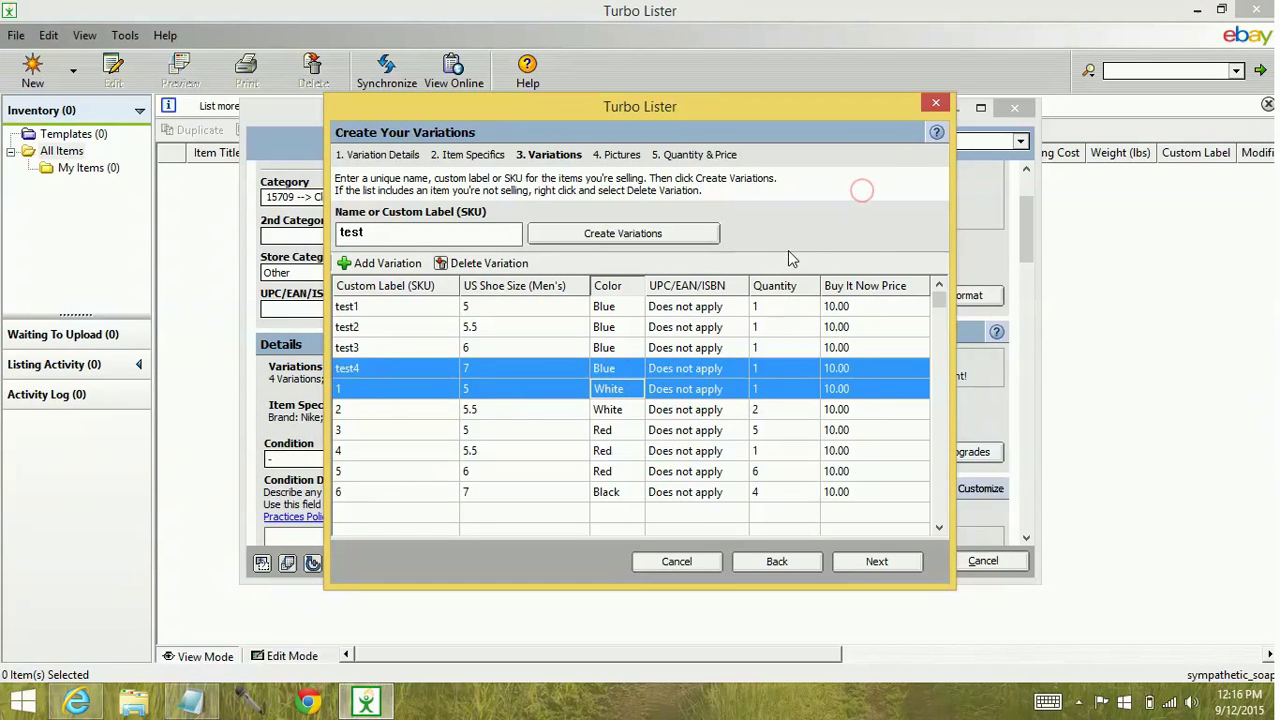
pyautogui.click(790, 390)
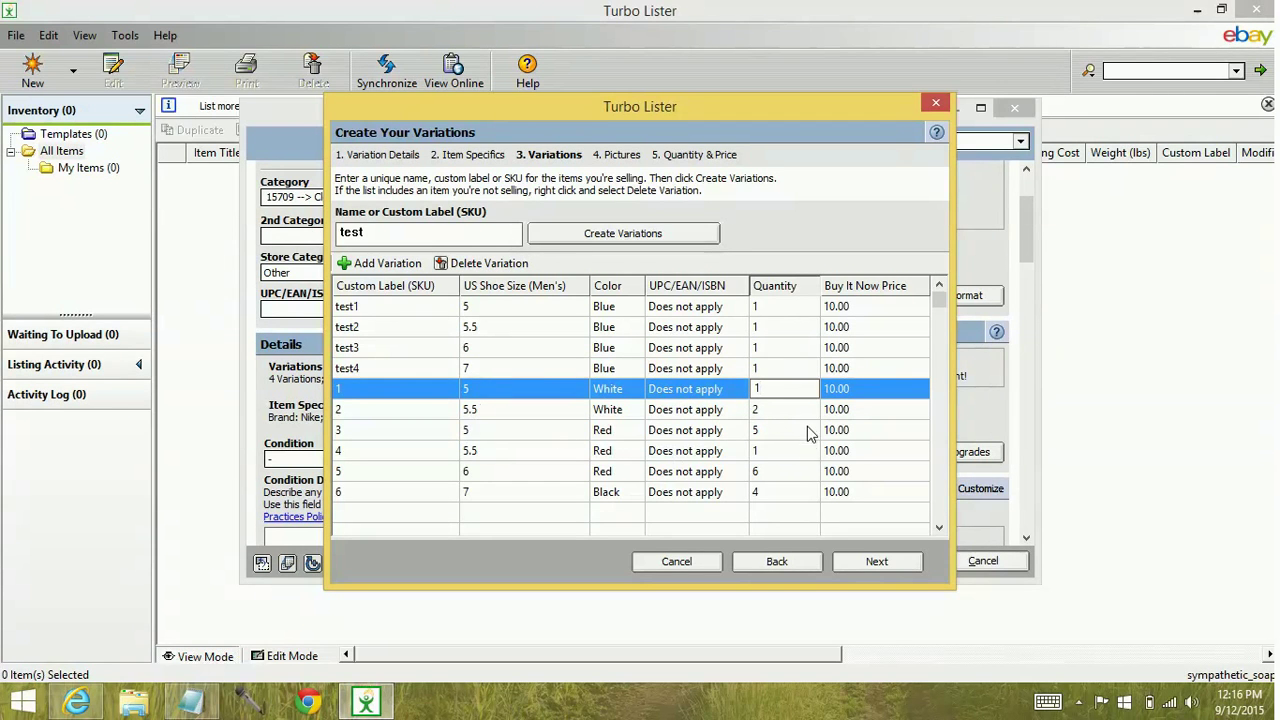
pyautogui.click(813, 218)
pyautogui.click(845, 184)
# Continue to the variation pictures and change the picture variation detail to Color.
pyautogui.click(876, 562)
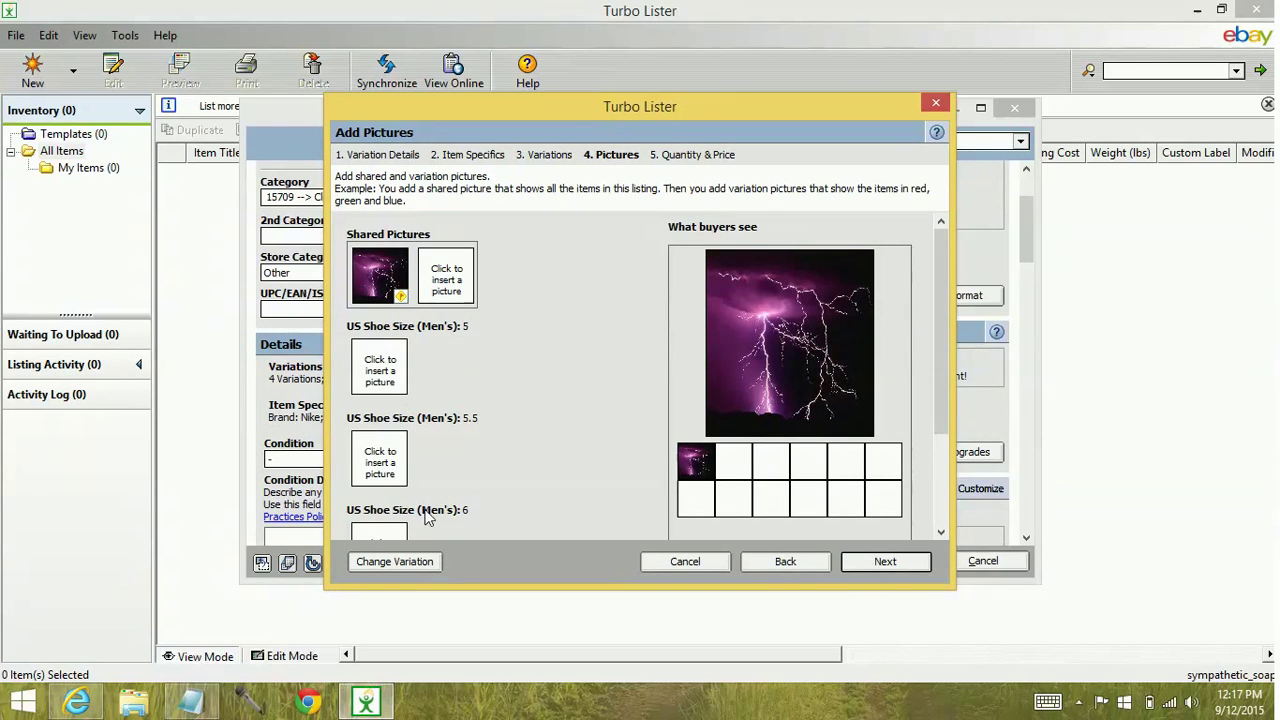
pyautogui.click(397, 563)
pyautogui.click(397, 563)
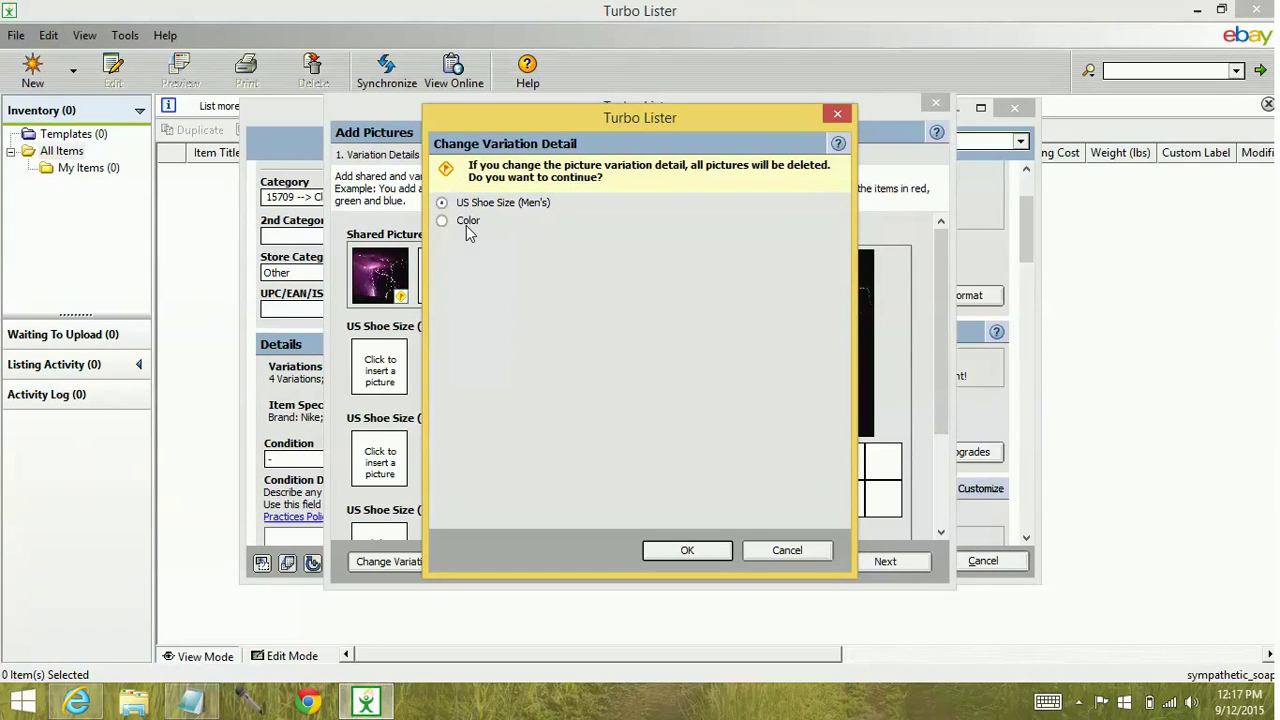
pyautogui.click(441, 222)
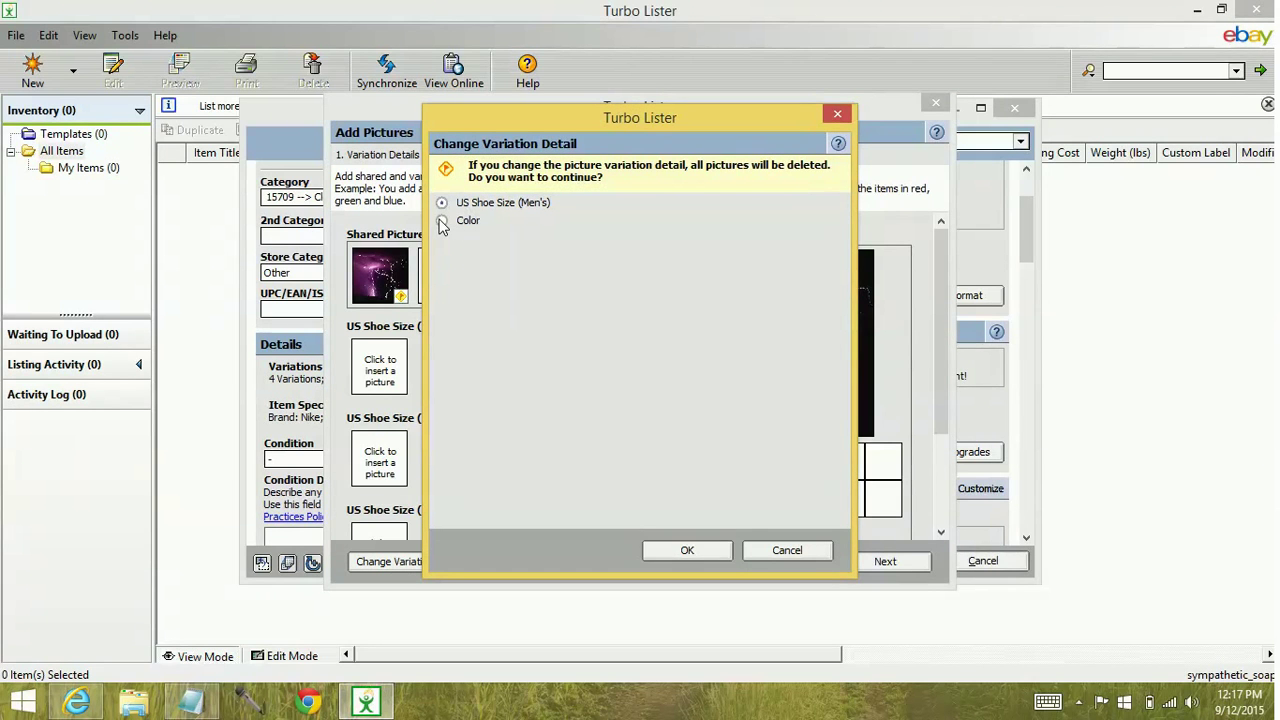
pyautogui.click(686, 551)
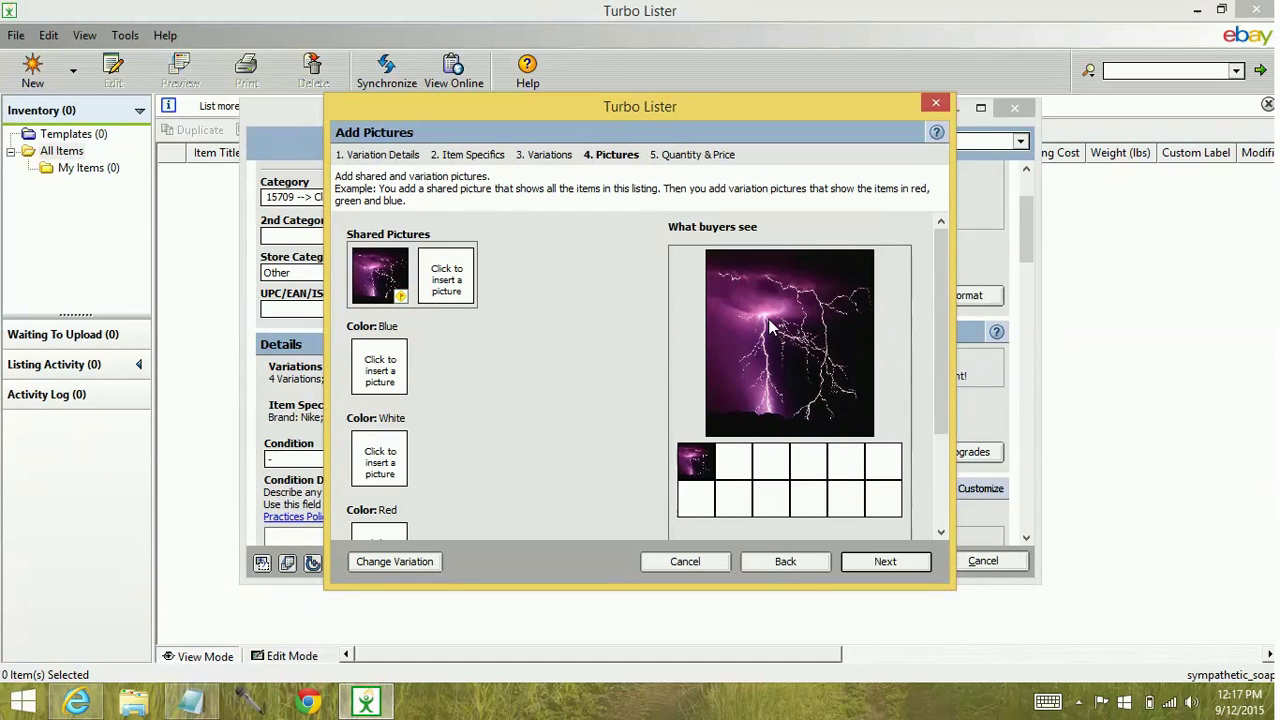
# Proceed past the pictures to quantity and price without adding color pictures, and finish the variations setup.
pyautogui.click(890, 566)
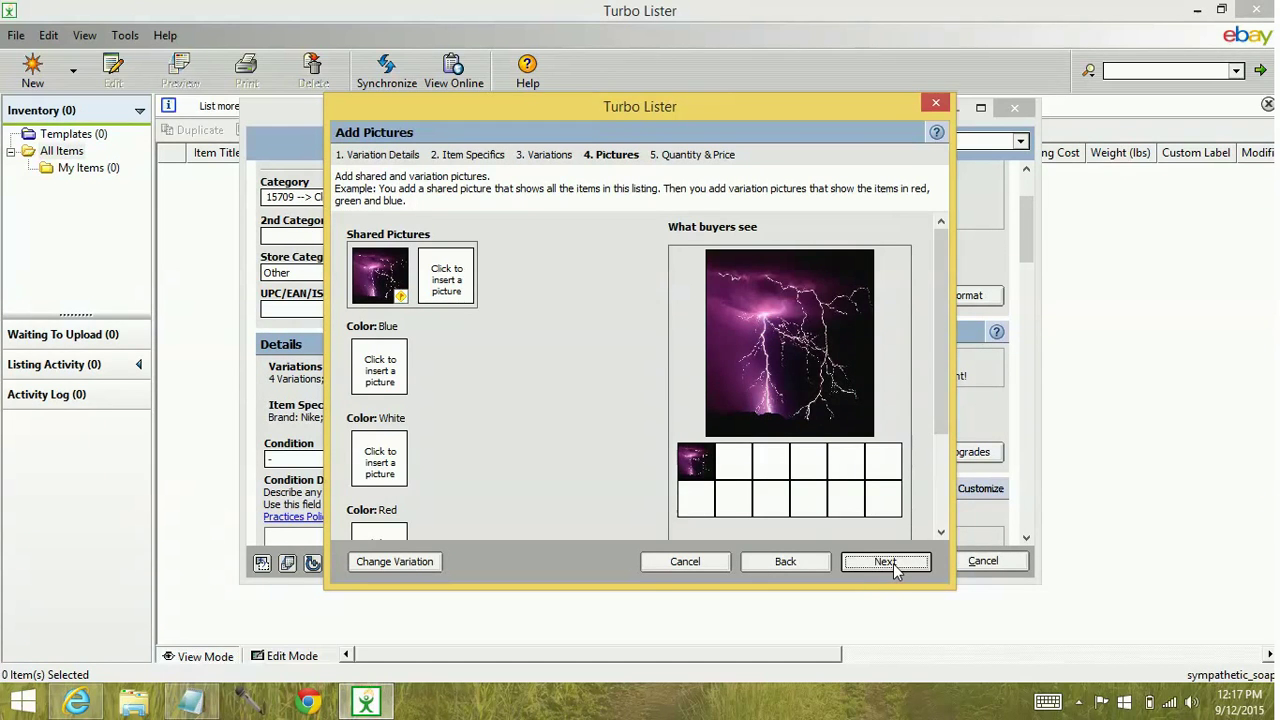
pyautogui.click(771, 565)
pyautogui.click(886, 561)
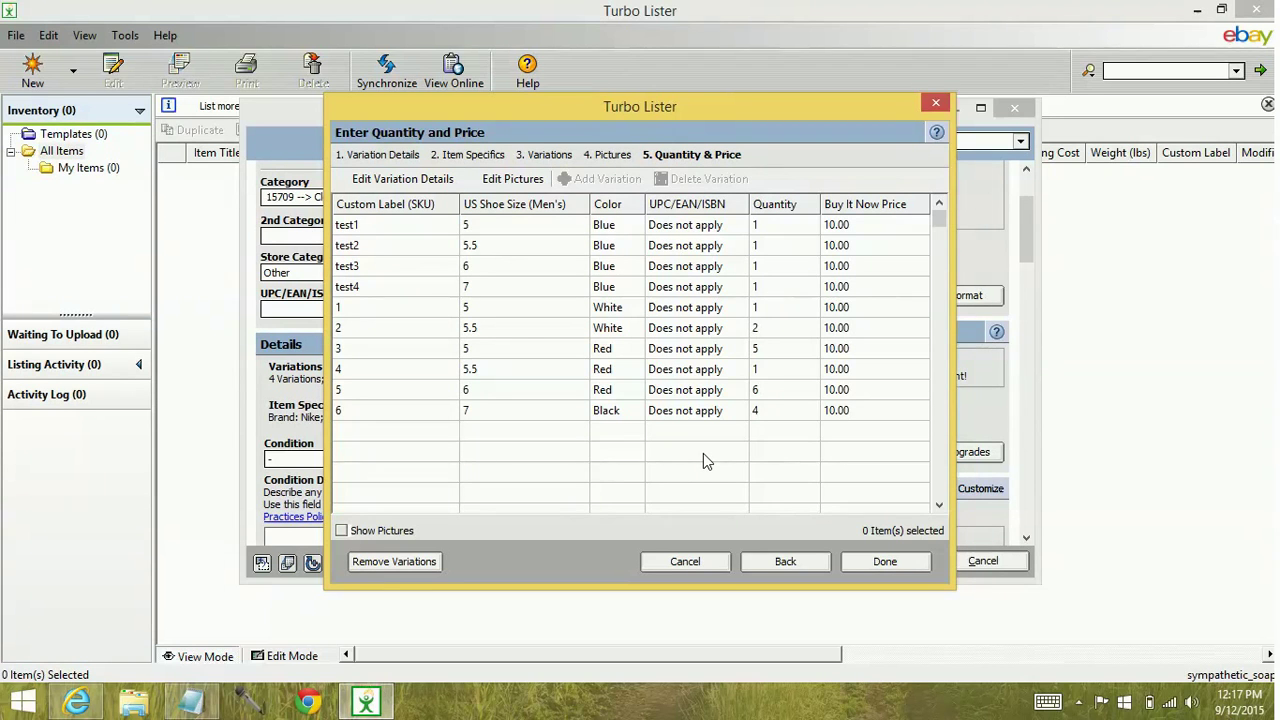
pyautogui.click(862, 561)
pyautogui.click(862, 563)
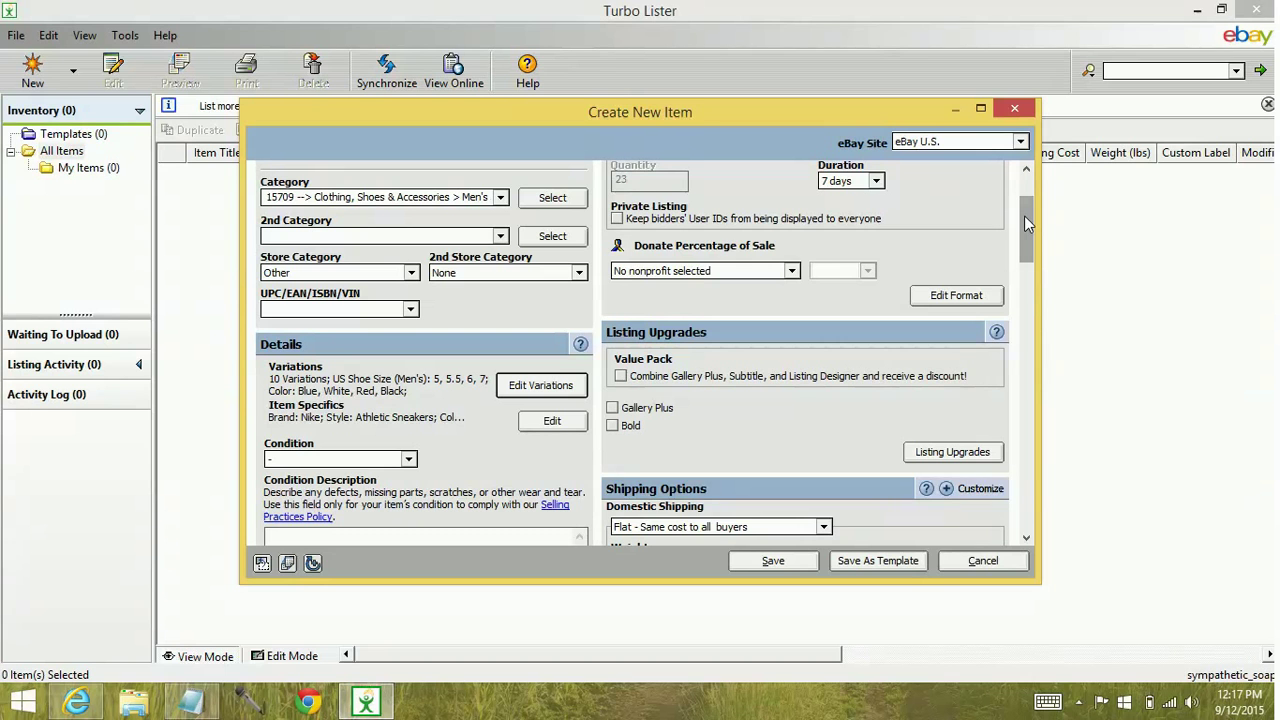
# Set domestic shipping to Calculated - Cost varies by buyer location and the package type to Package.
pyautogui.moveTo(1024, 215); pyautogui.dragTo(1019, 262)
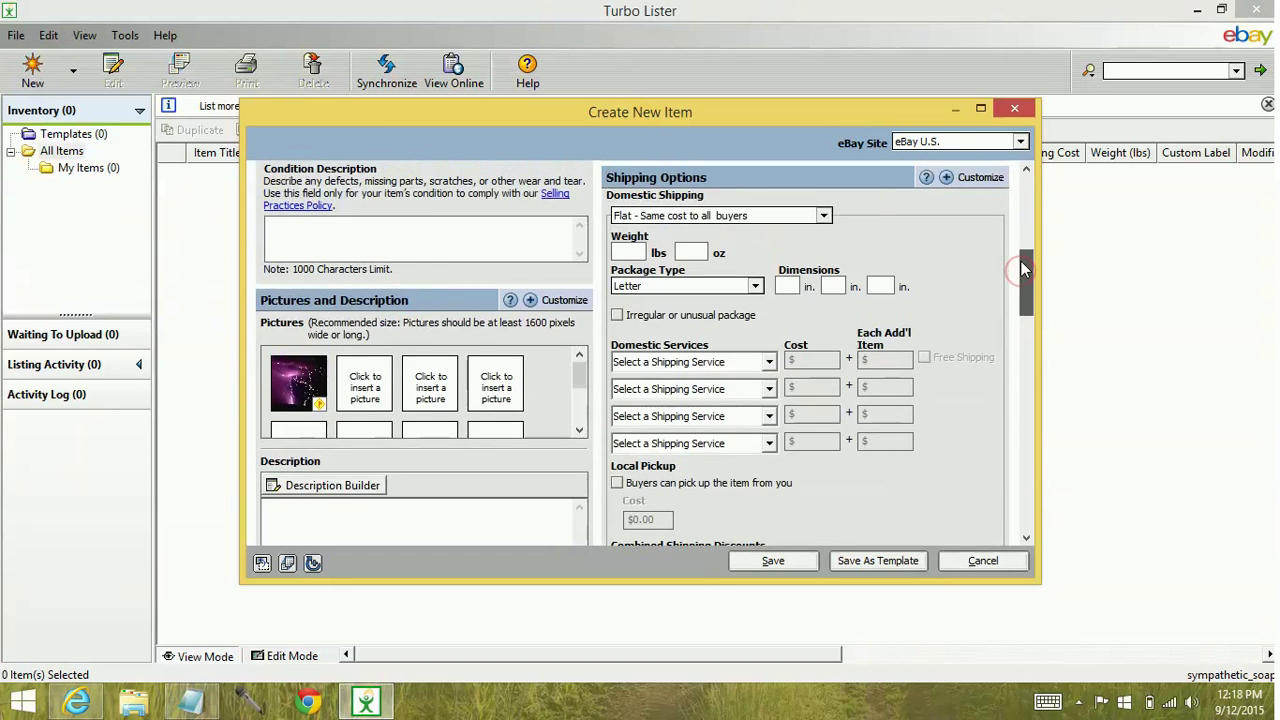
pyautogui.click(690, 215)
pyautogui.click(680, 246)
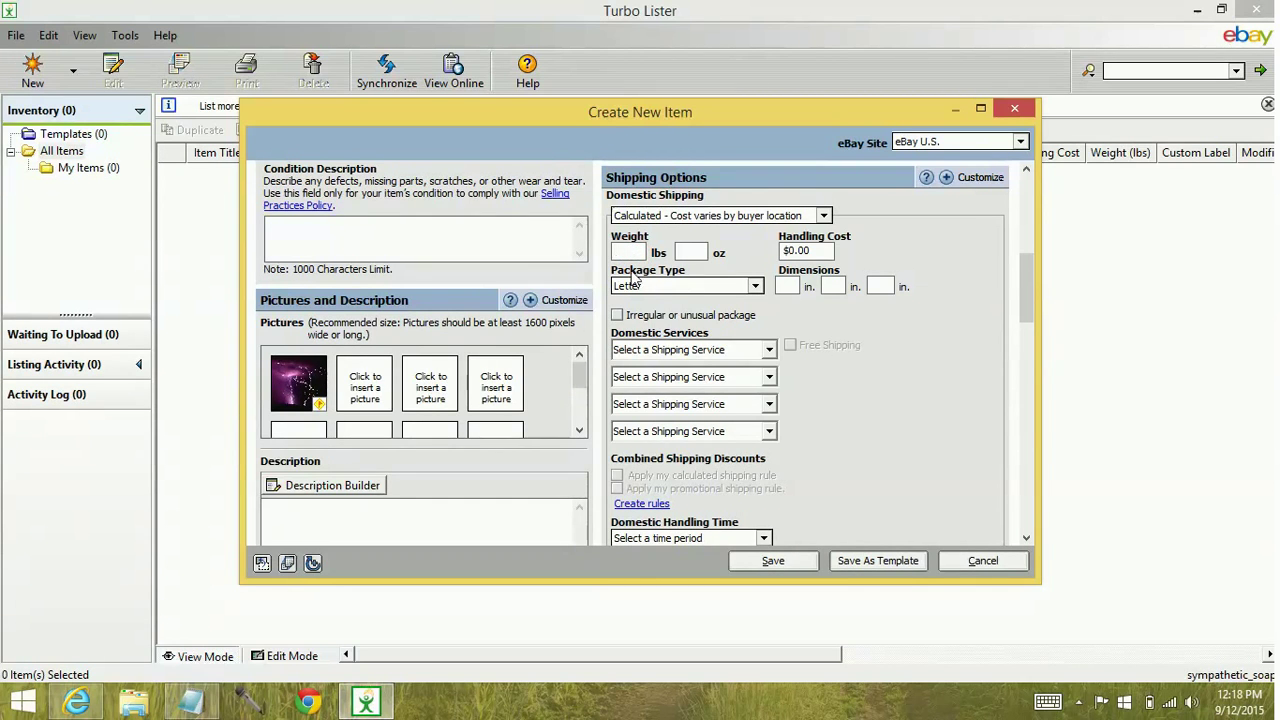
pyautogui.click(636, 285)
pyautogui.click(641, 328)
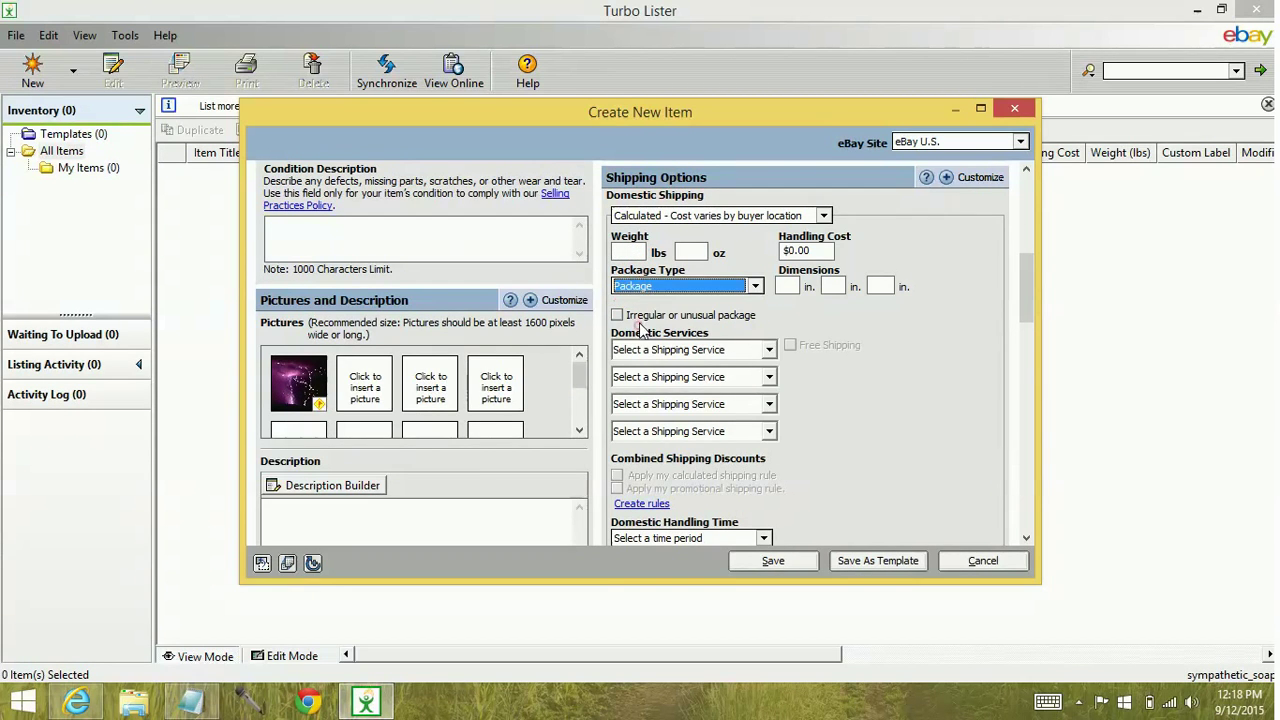
pyautogui.click(631, 251)
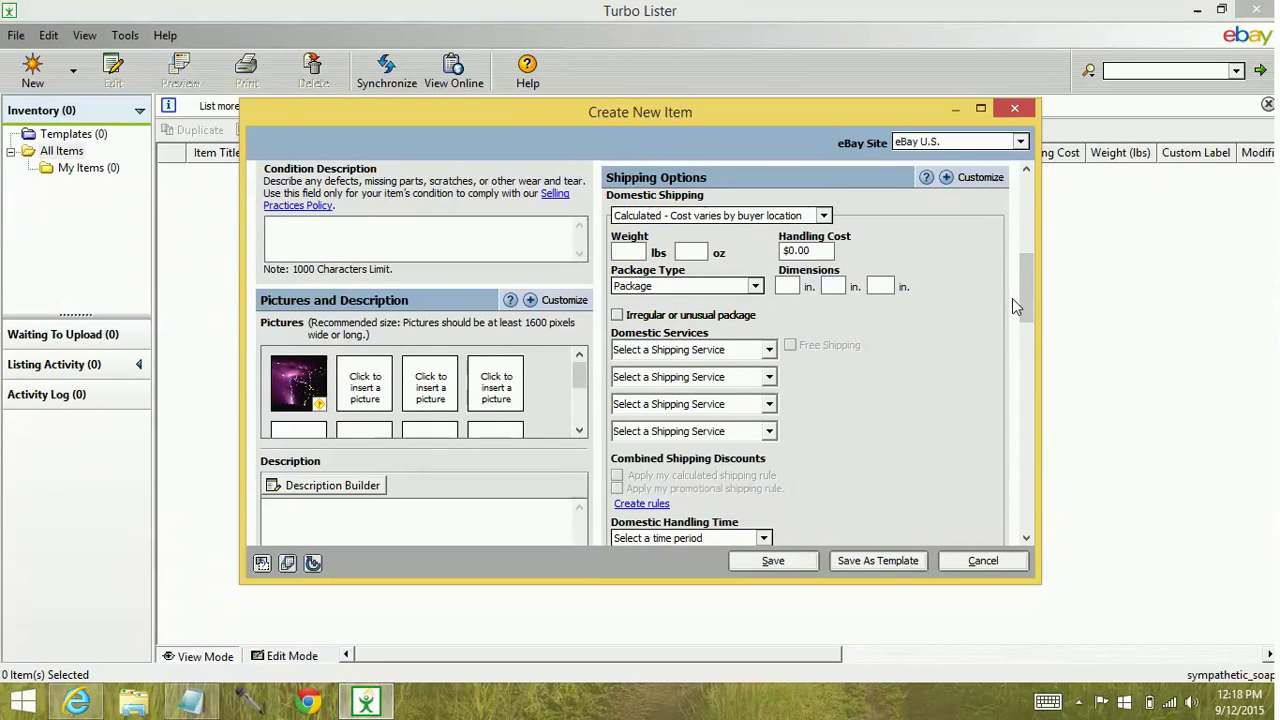
# Set the item's condition to New with box.
pyautogui.moveTo(1023, 298); pyautogui.dragTo(1020, 244)
pyautogui.click(383, 457)
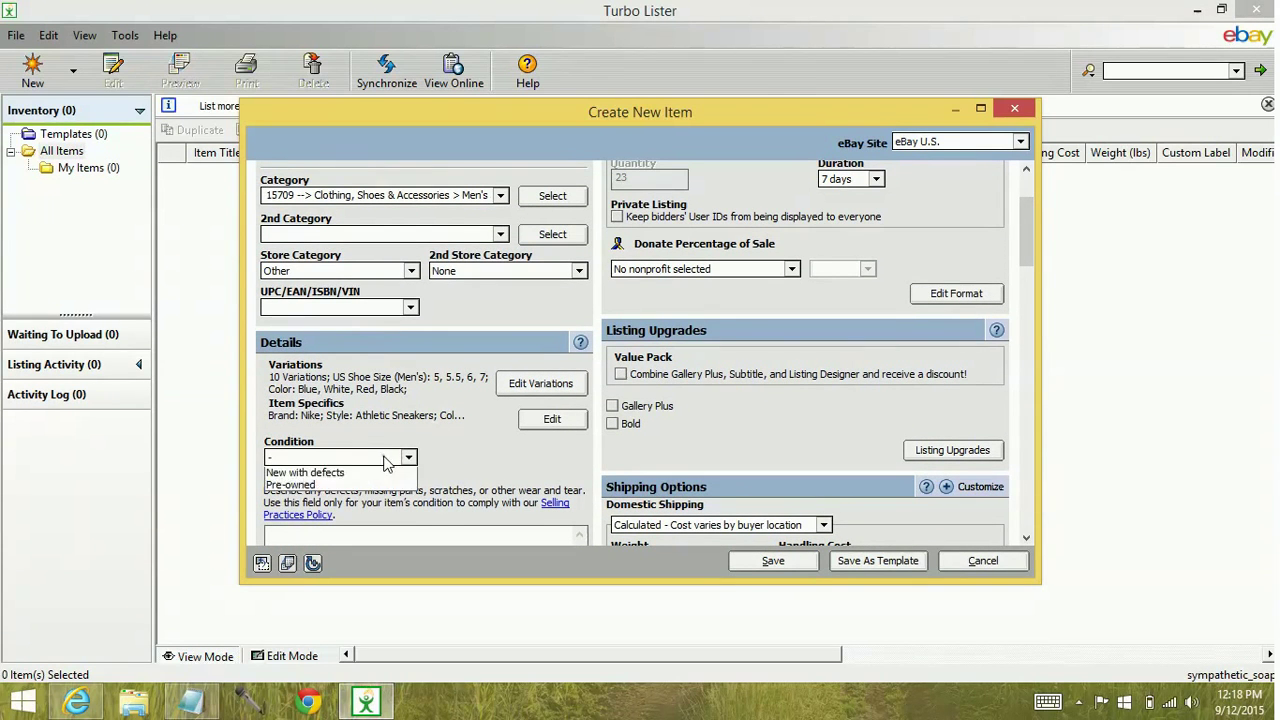
pyautogui.click(372, 486)
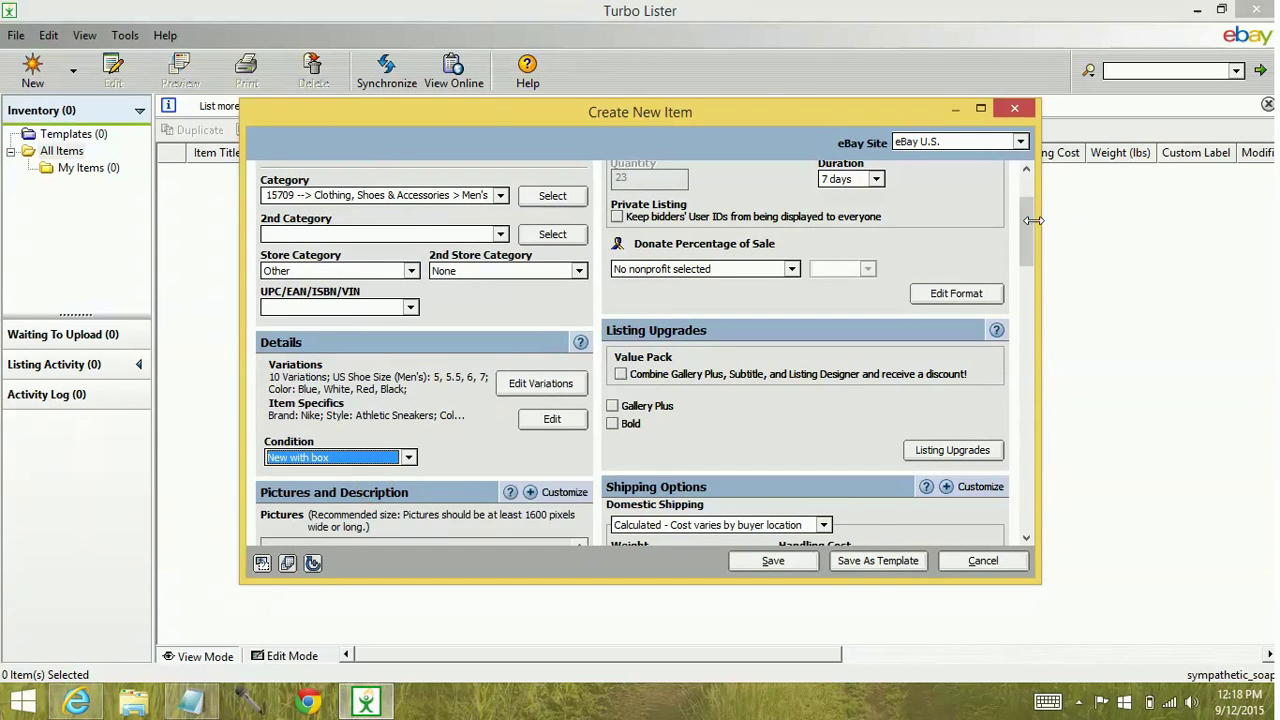
# Reopen the listing's variations and remove all of them, confirming the deletion.
pyautogui.moveTo(1028, 220); pyautogui.dragTo(1027, 290)
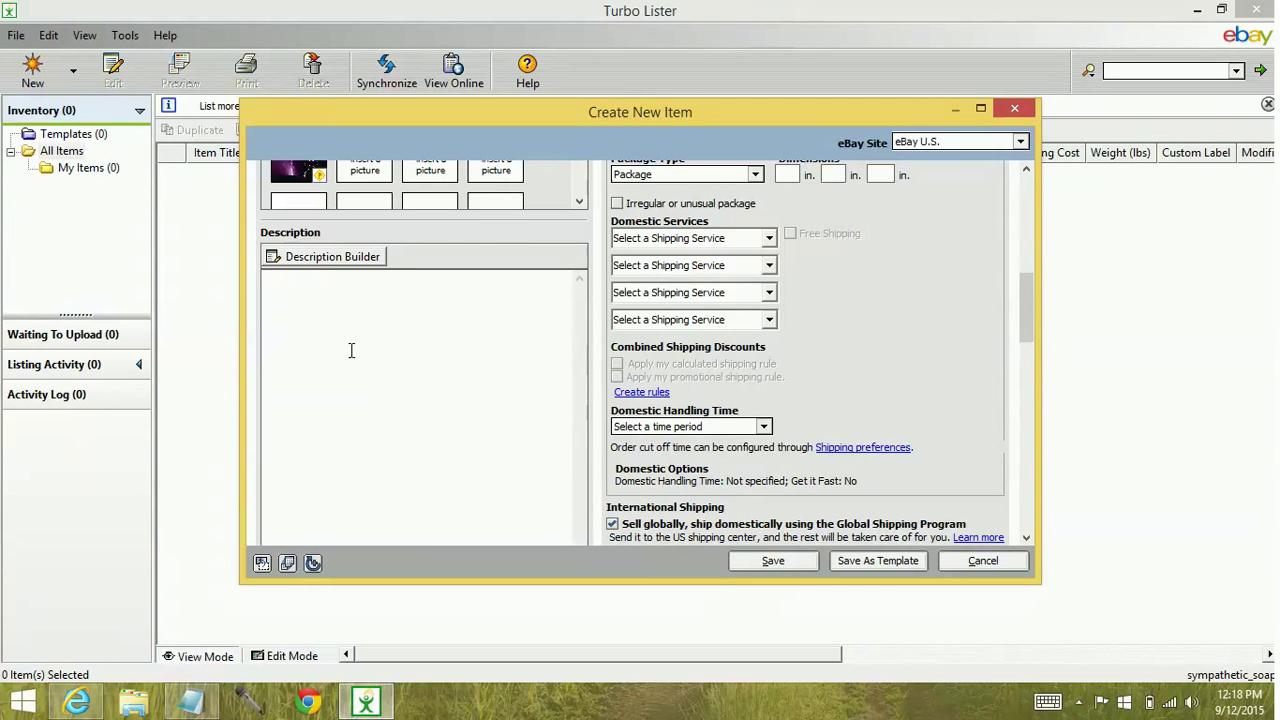
pyautogui.scroll(5, 1060, 258)
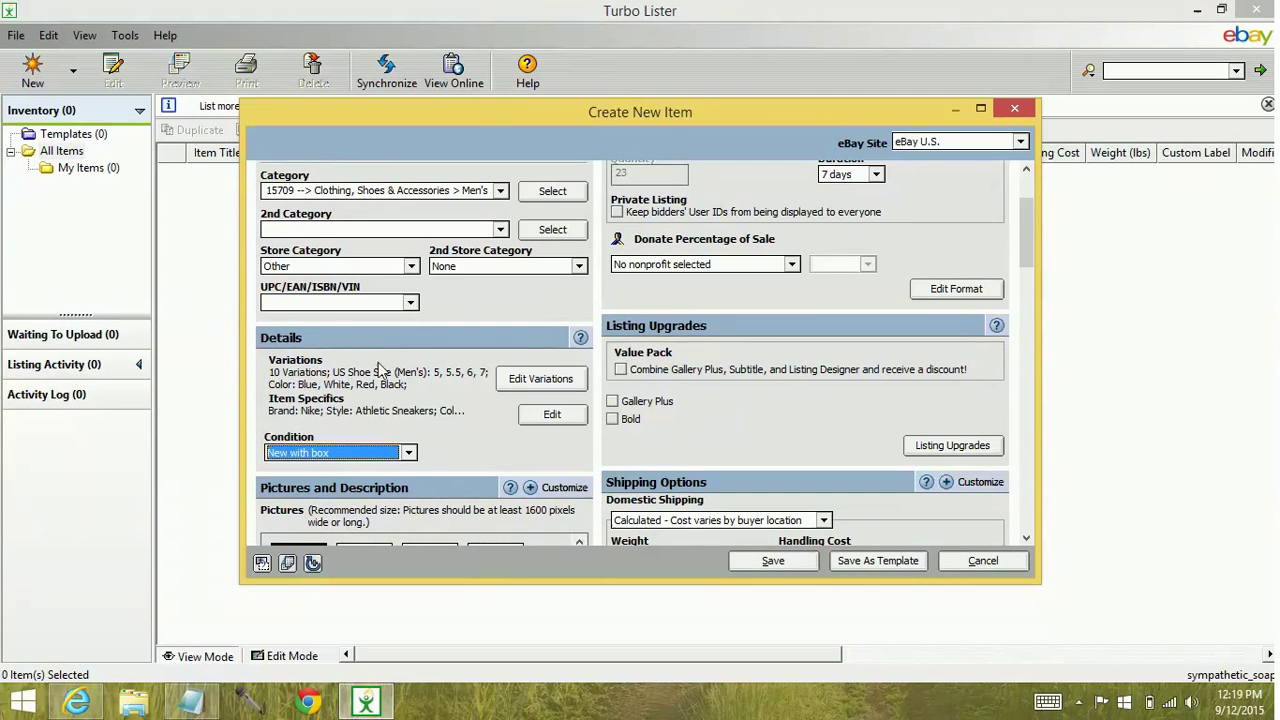
pyautogui.click(558, 384)
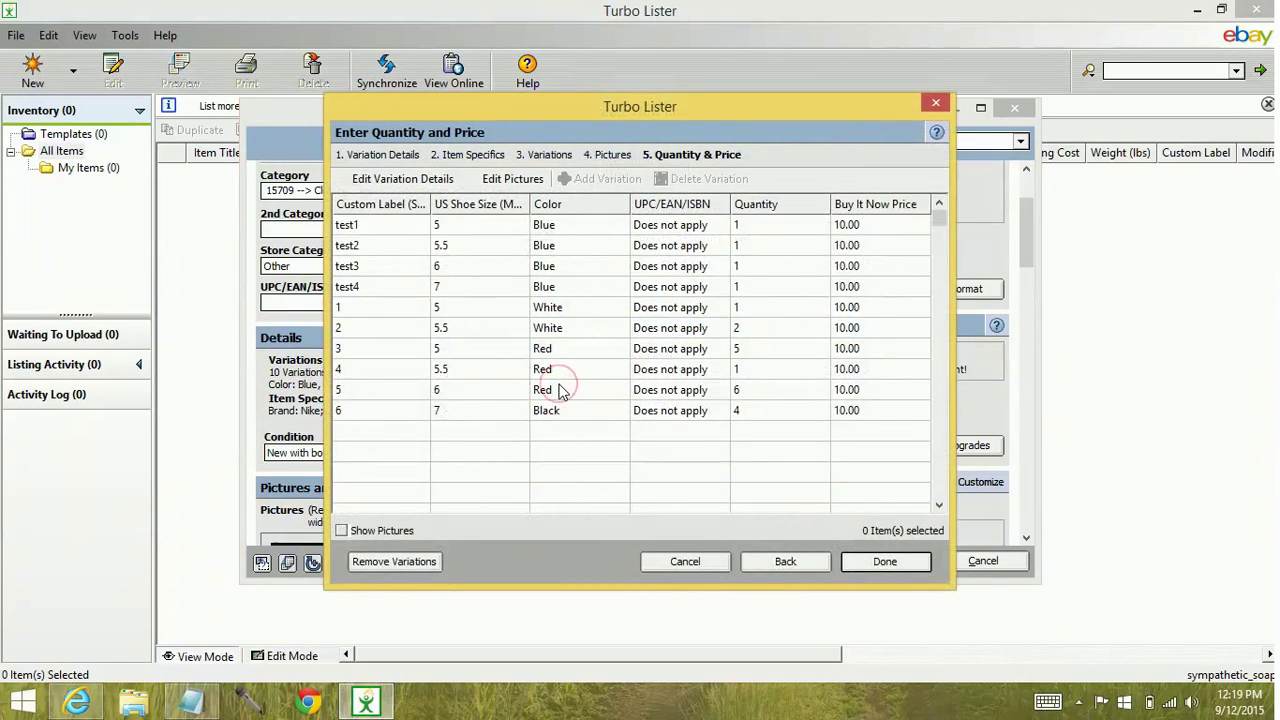
pyautogui.click(390, 563)
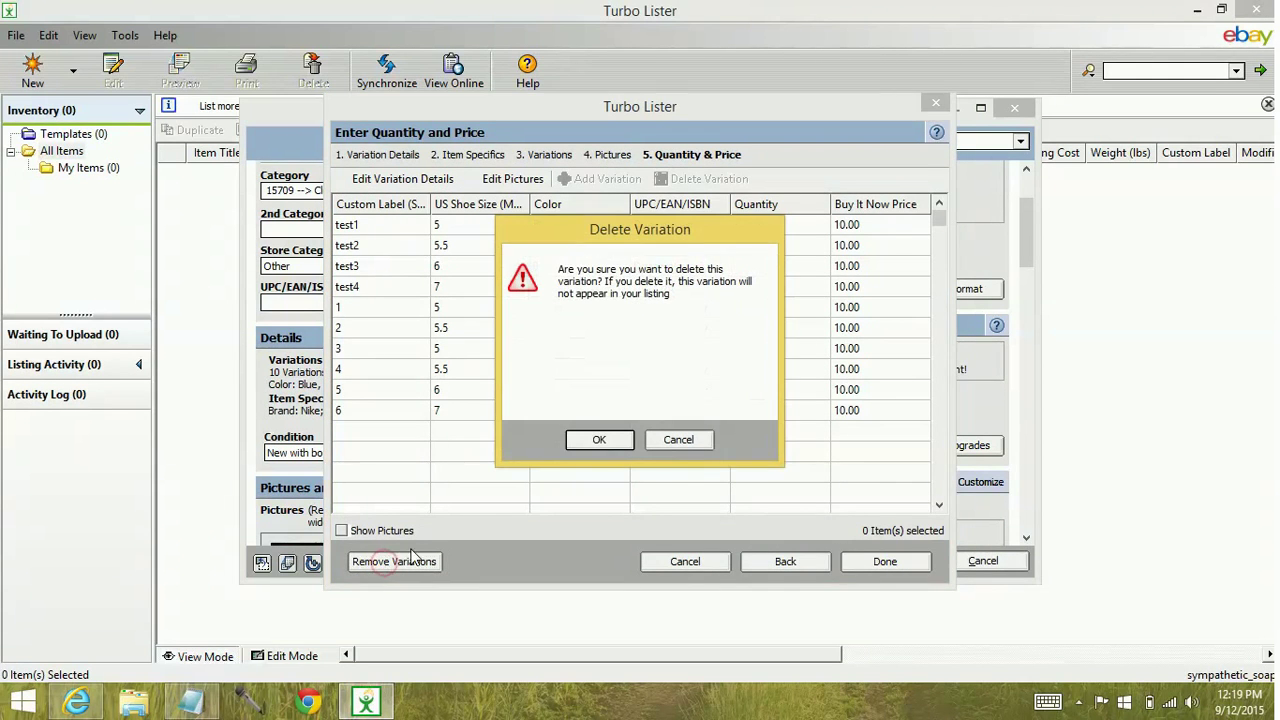
pyautogui.click(600, 443)
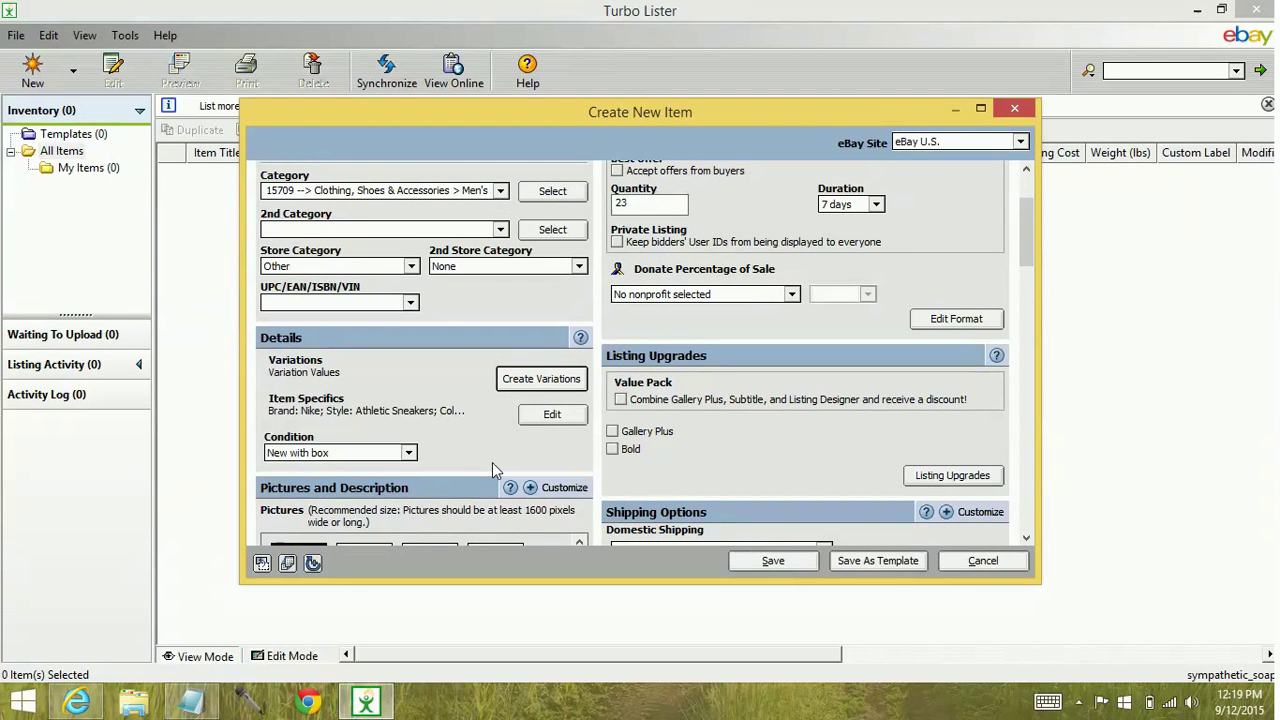
# Set the listing's quantity to 1 and its Buy It Now price to $15.00.
pyautogui.scroll(3, 492, 462)
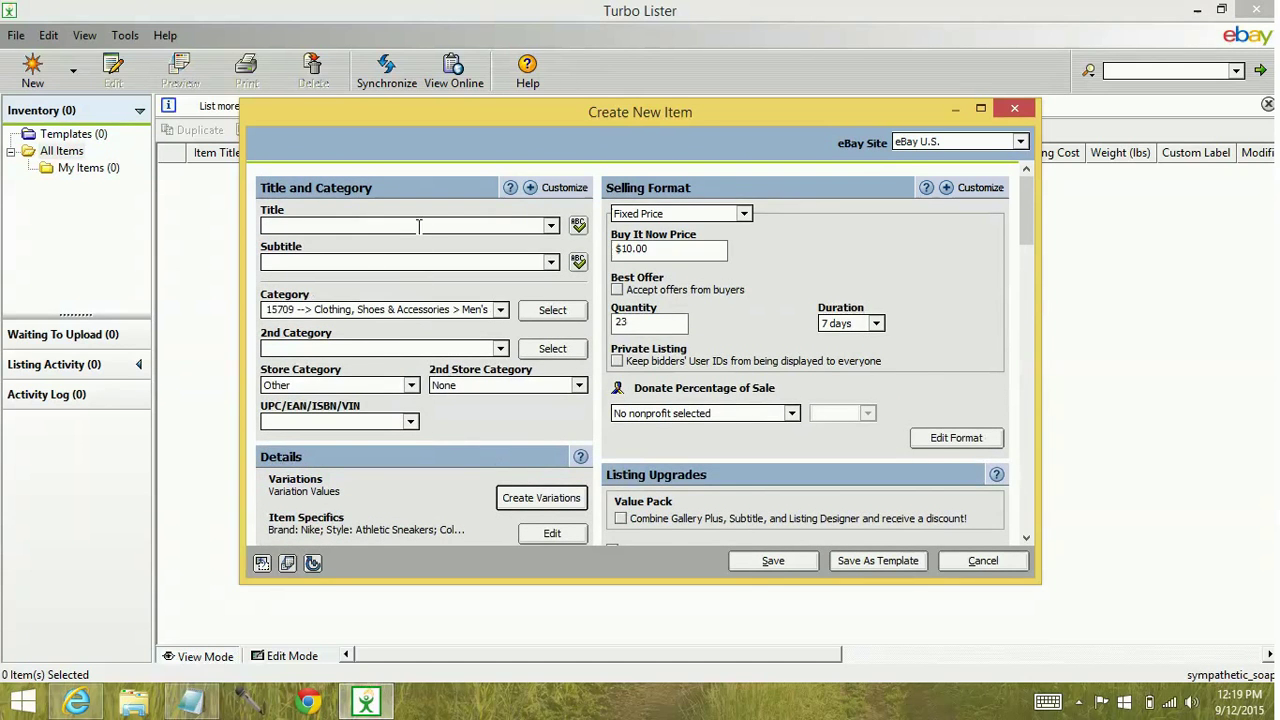
pyautogui.doubleClick(628, 322)
pyautogui.write('1')
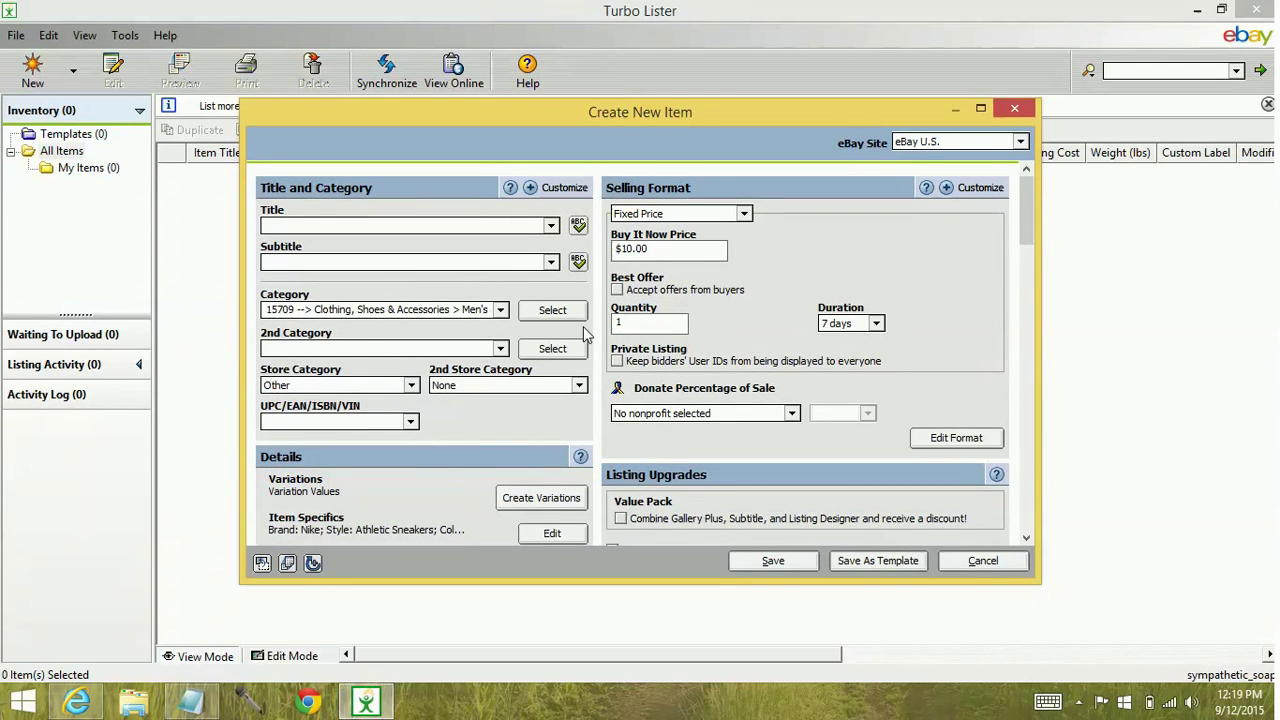
pyautogui.click(652, 249)
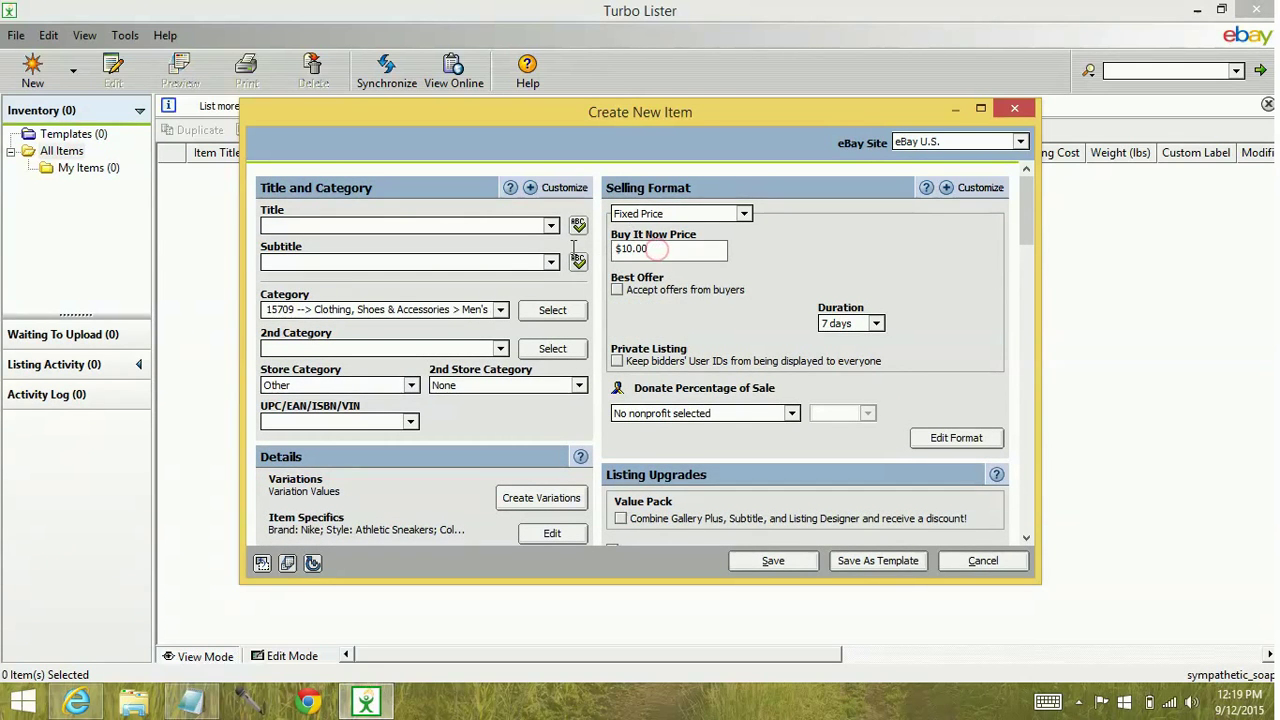
pyautogui.write('15')
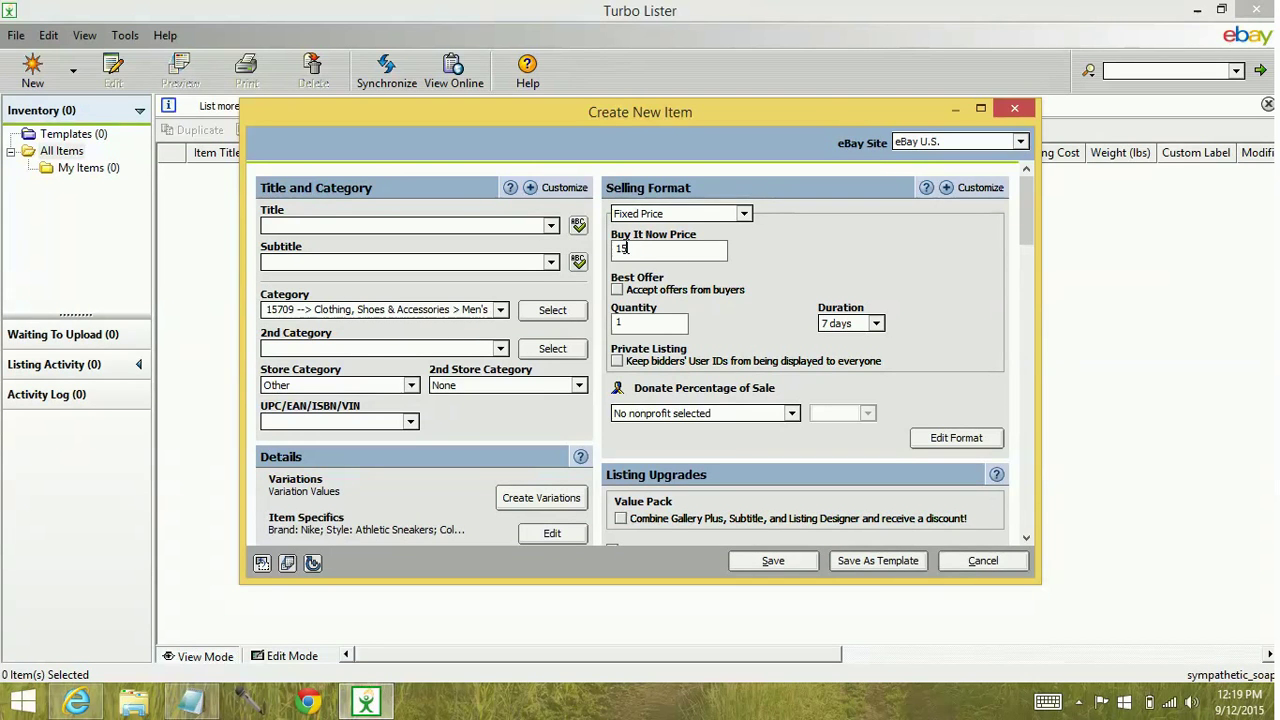
pyautogui.click(820, 236)
pyautogui.scroll(-1, 443, 387)
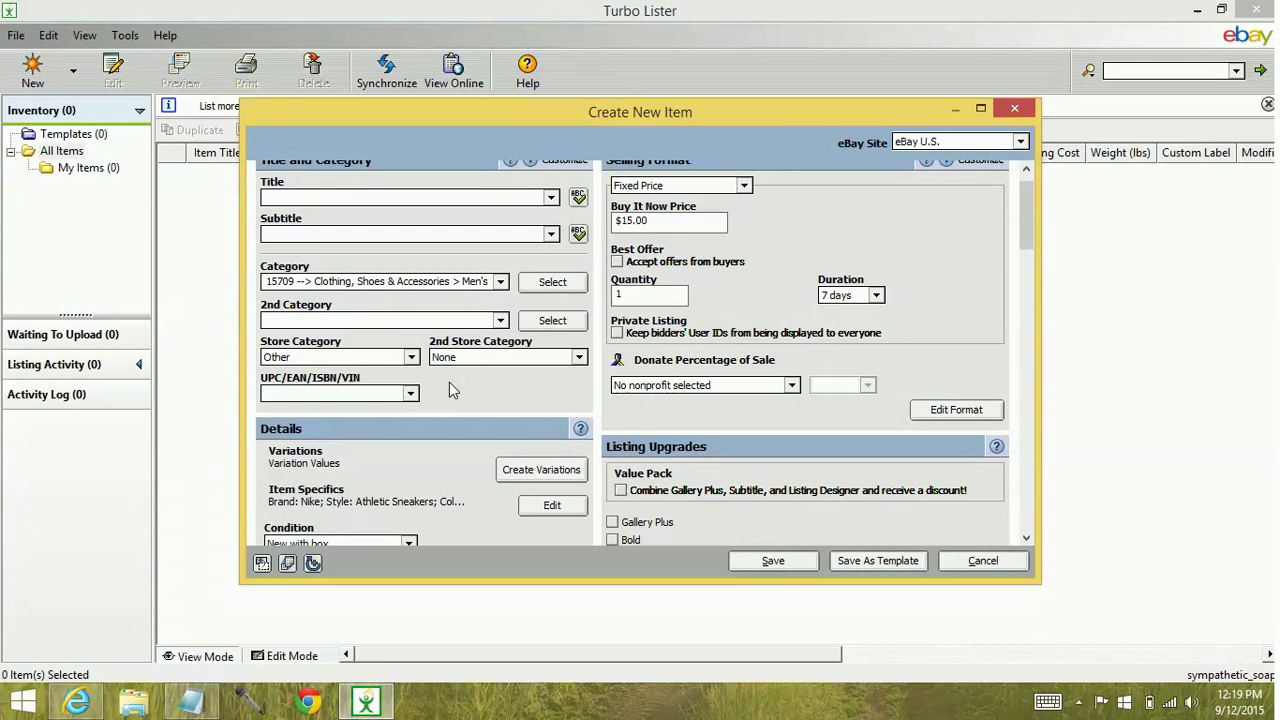
pyautogui.scroll(-1, 449, 388)
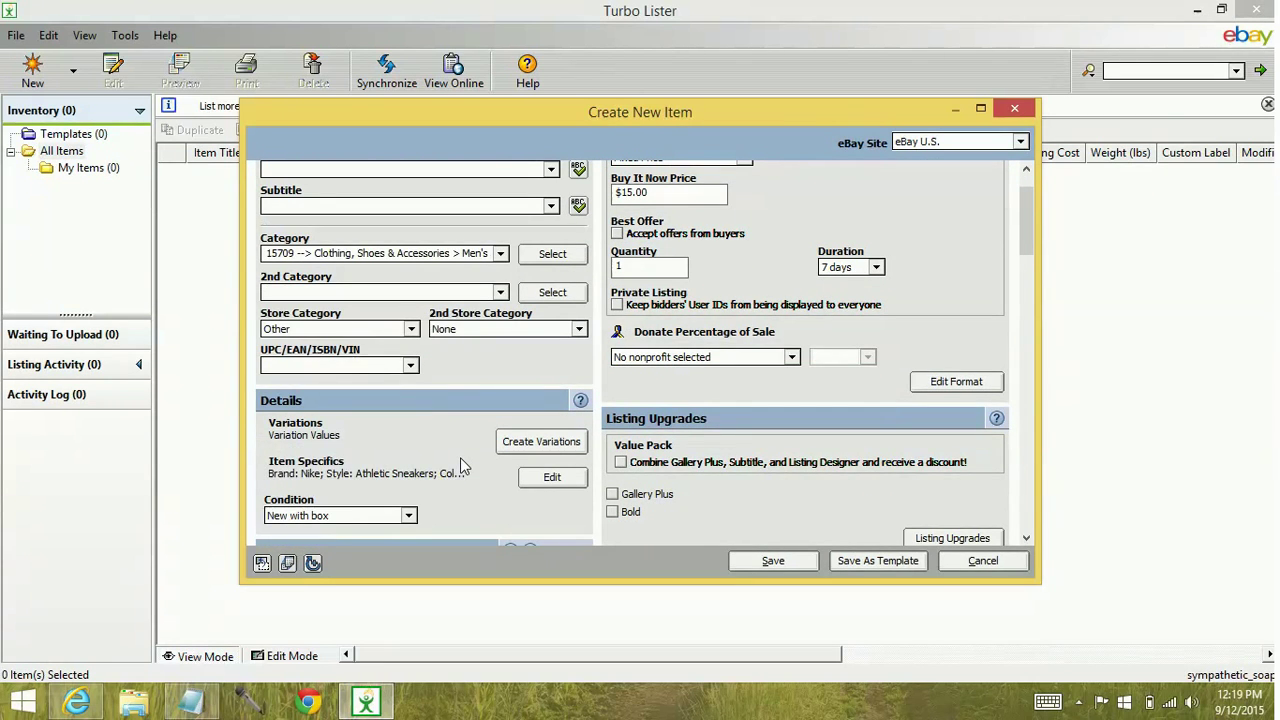